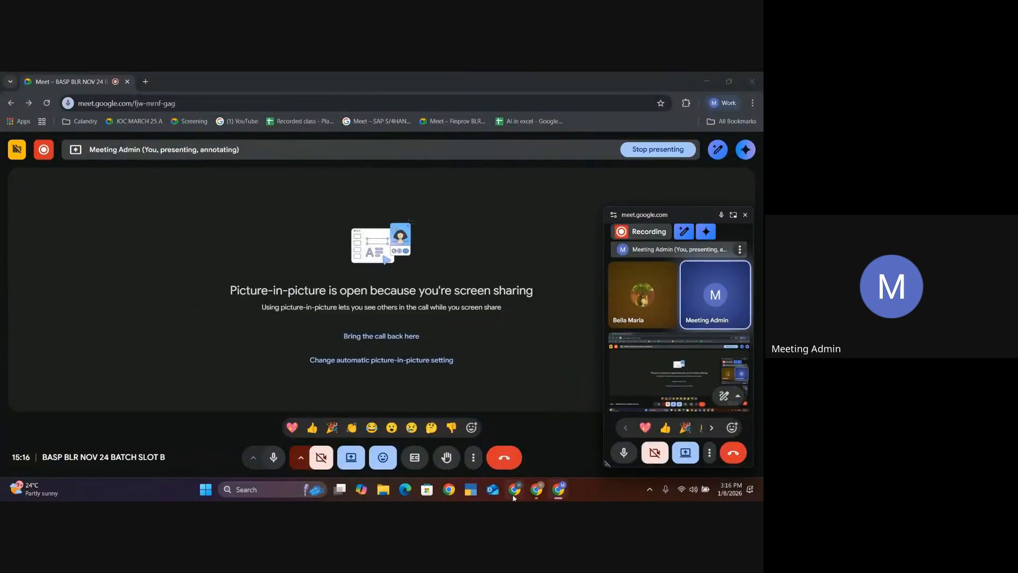
Step: Switch to the browser window that holds the WhatsApp and Zoho Books tabs
{"action": "mouse_move", "coordinate": [514, 487]}
{"action": "left_click", "coordinate": [514, 444]}
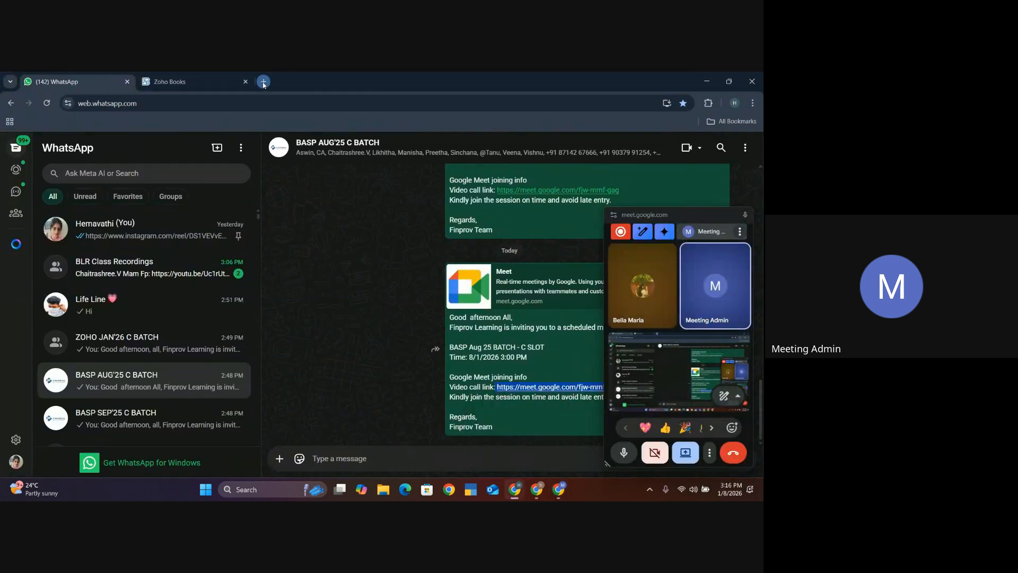
{"action": "left_click", "coordinate": [263, 83]}
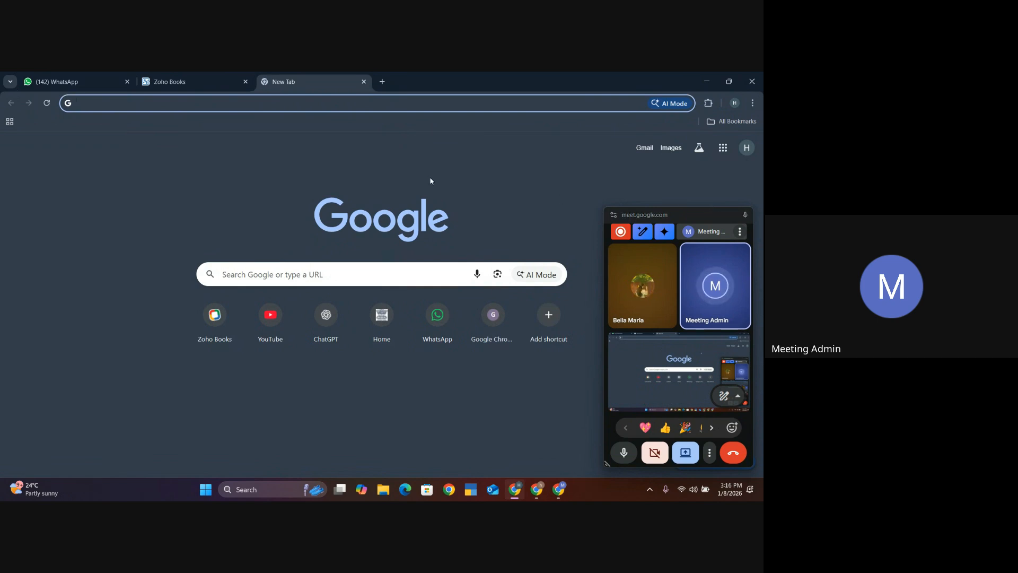
{"action": "left_click", "coordinate": [214, 318]}
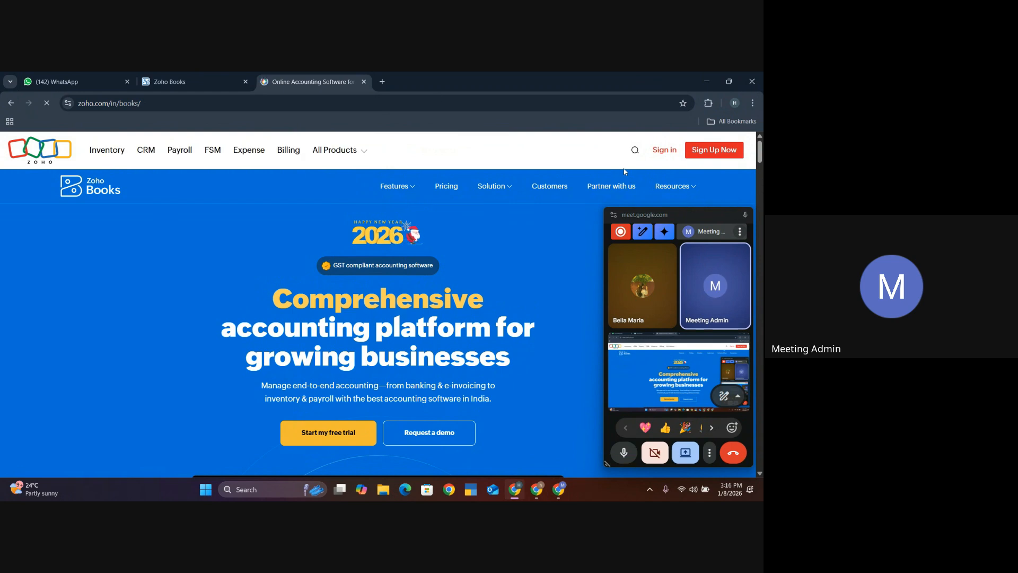
{"action": "left_click", "coordinate": [364, 81]}
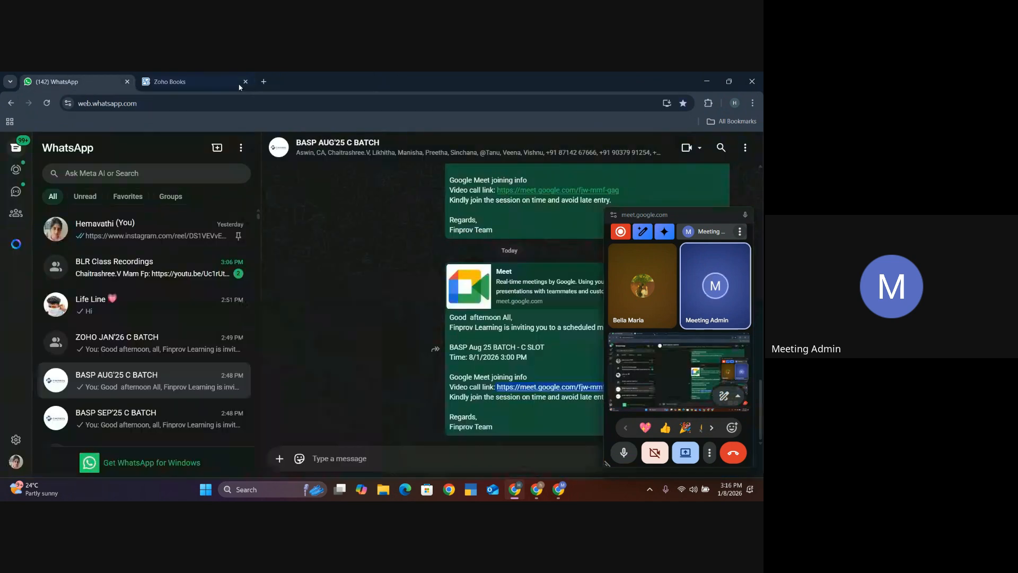
Step: Bring the floating Google Meet call back into its own window with the shared screen shown, and return to the Zoho Books tab
{"action": "left_click", "coordinate": [200, 82]}
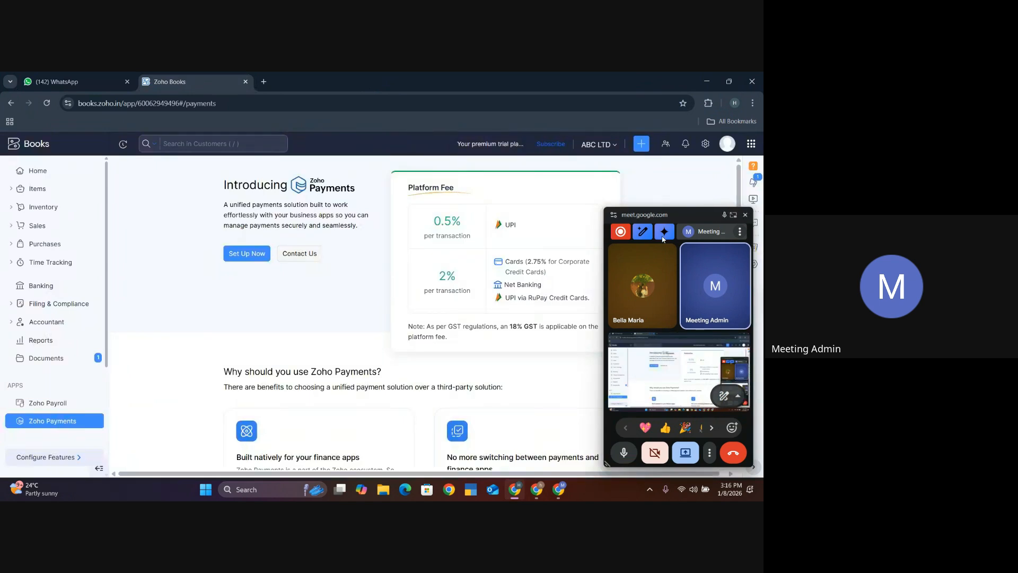
{"action": "left_click", "coordinate": [734, 215]}
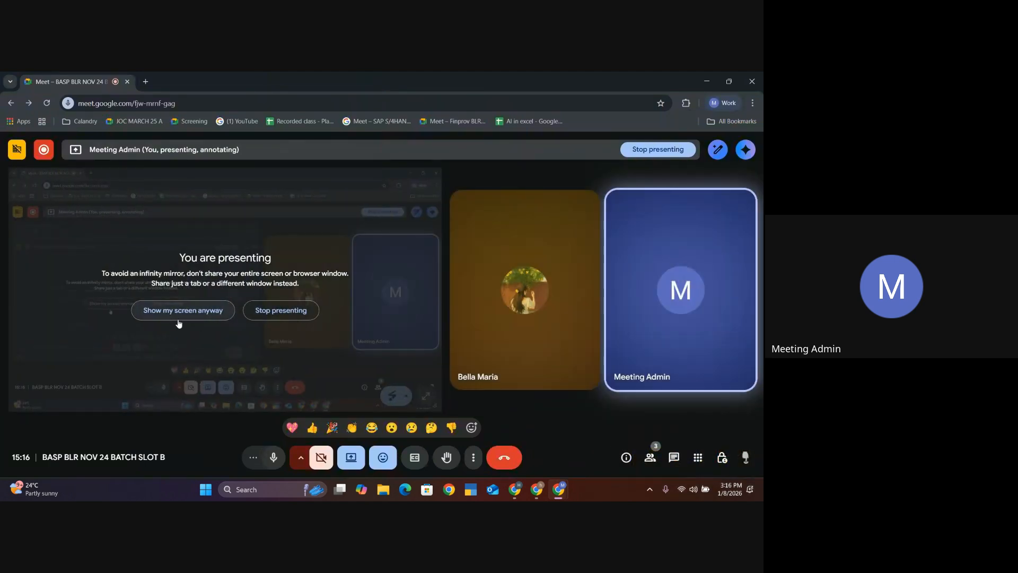
{"action": "left_click", "coordinate": [180, 313]}
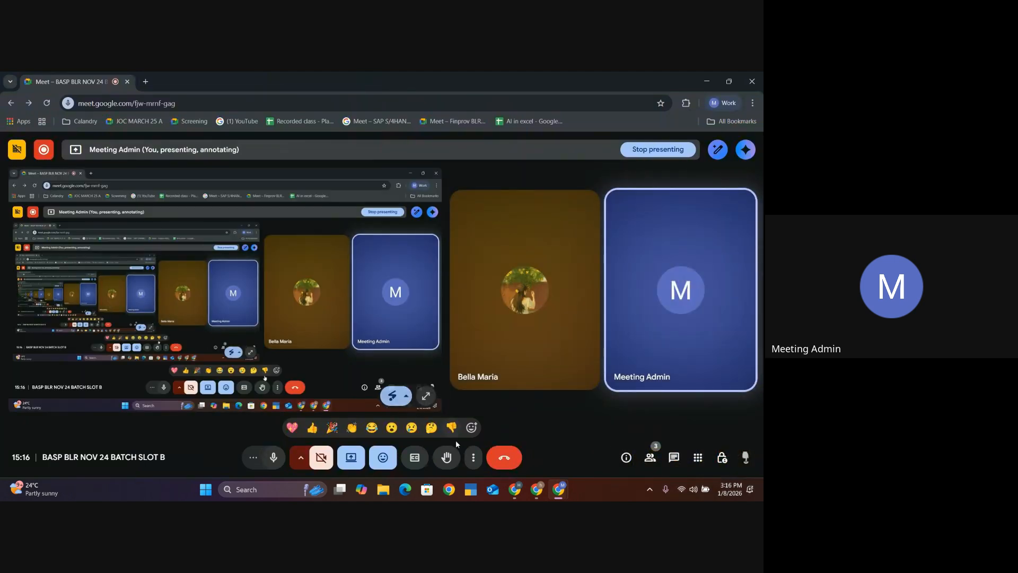
{"action": "mouse_move", "coordinate": [517, 499]}
{"action": "left_click", "coordinate": [512, 443]}
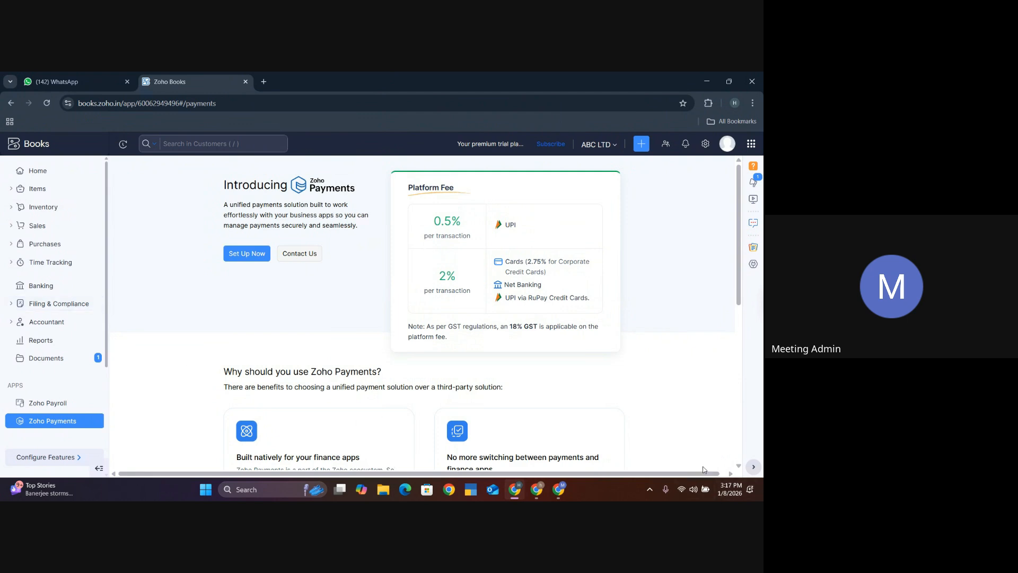
{"action": "left_click", "coordinate": [690, 490]}
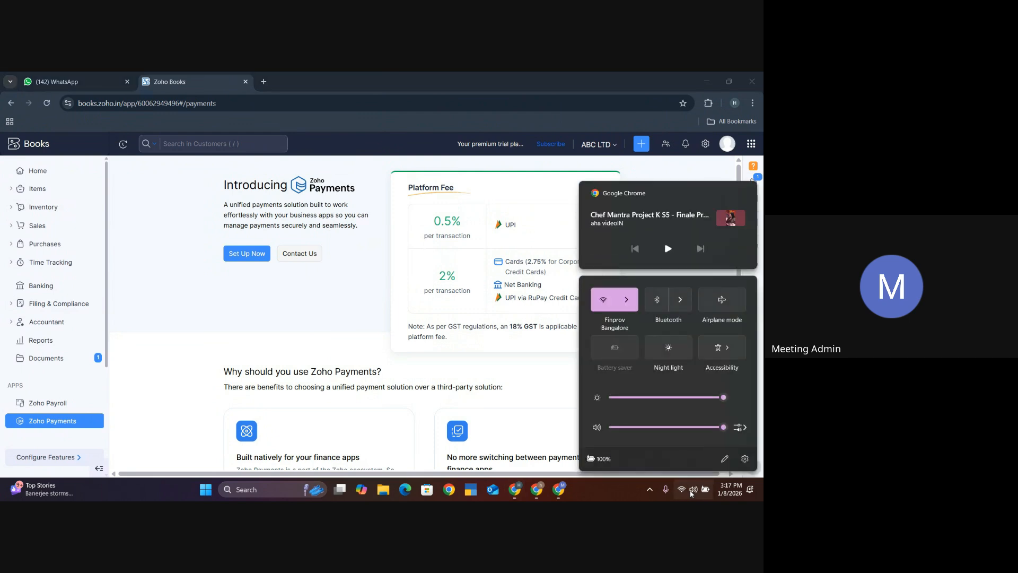
{"action": "left_click", "coordinate": [504, 410]}
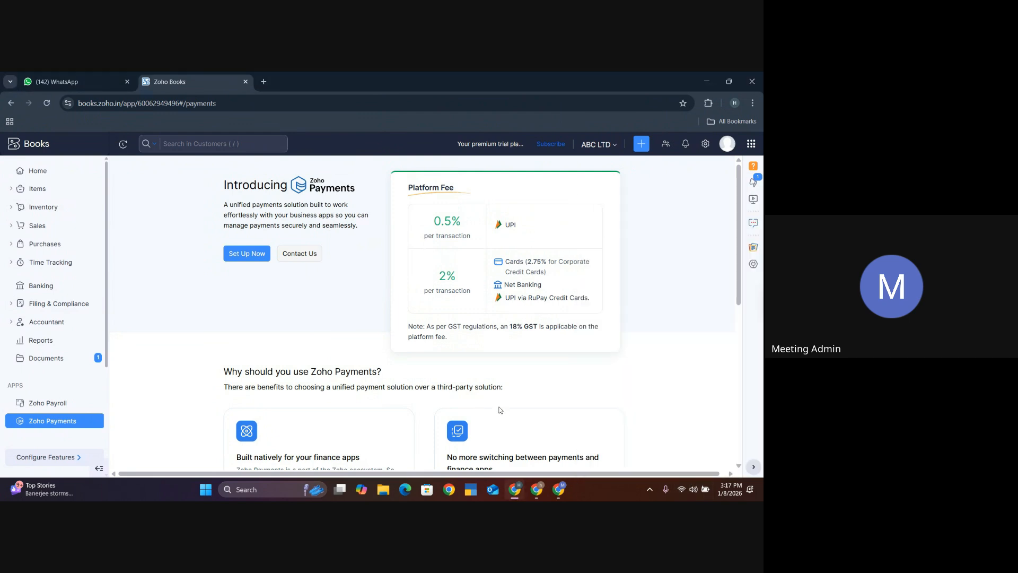
Step: Open the Manual Journals list in the Accountant section and refresh the app to its latest version
{"action": "left_click", "coordinate": [59, 328]}
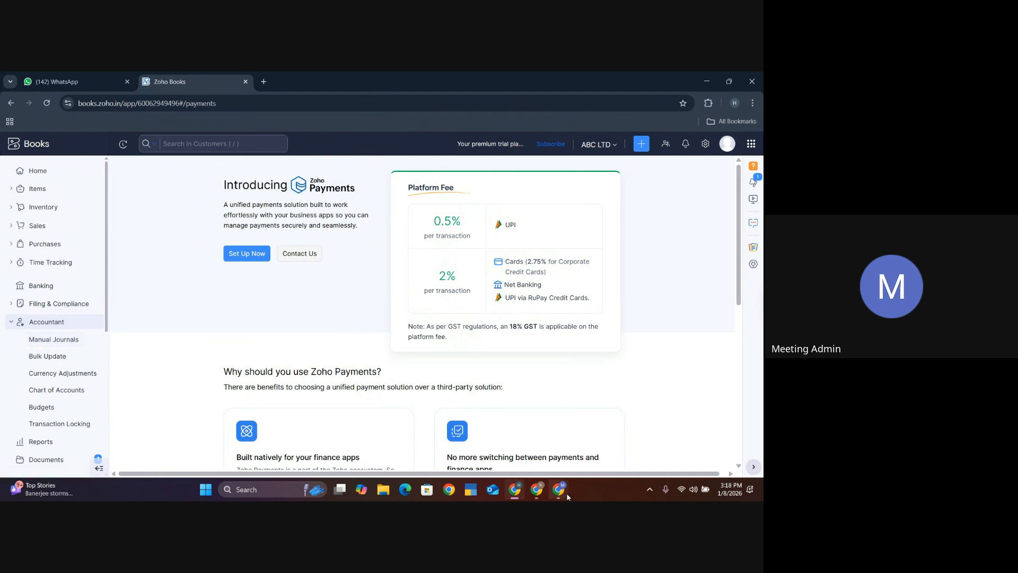
{"action": "mouse_move", "coordinate": [560, 492]}
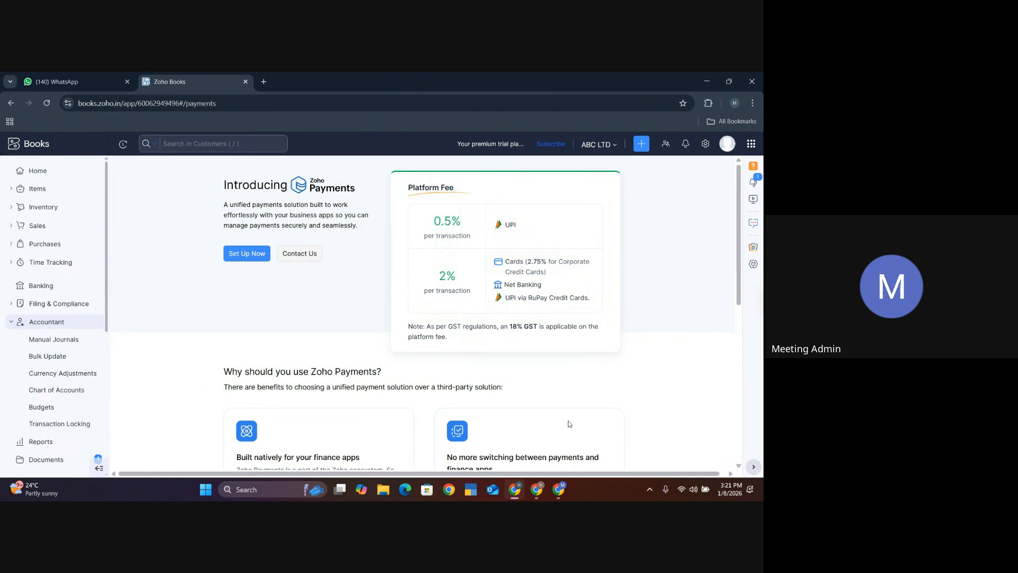
{"action": "left_click", "coordinate": [62, 345]}
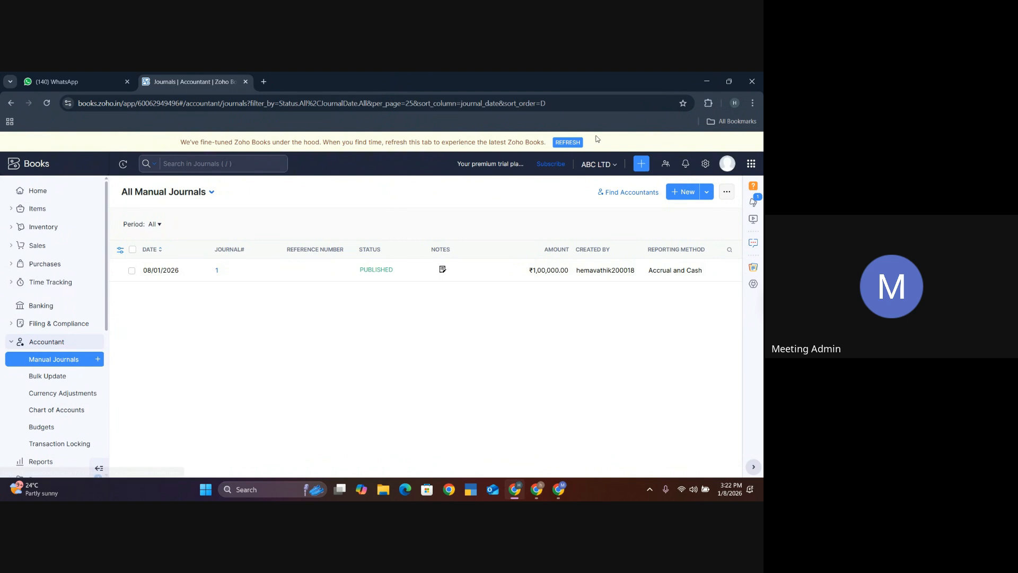
{"action": "left_click", "coordinate": [566, 143]}
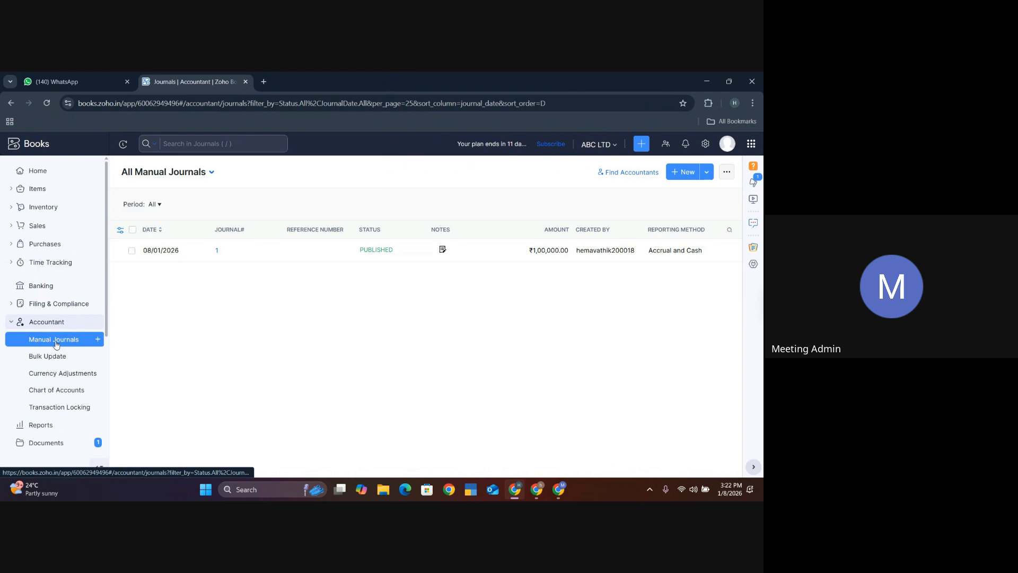
Step: Create a new manual journal with the note "capital introduced 200000 in cash/bank"
{"action": "left_click", "coordinate": [689, 176]}
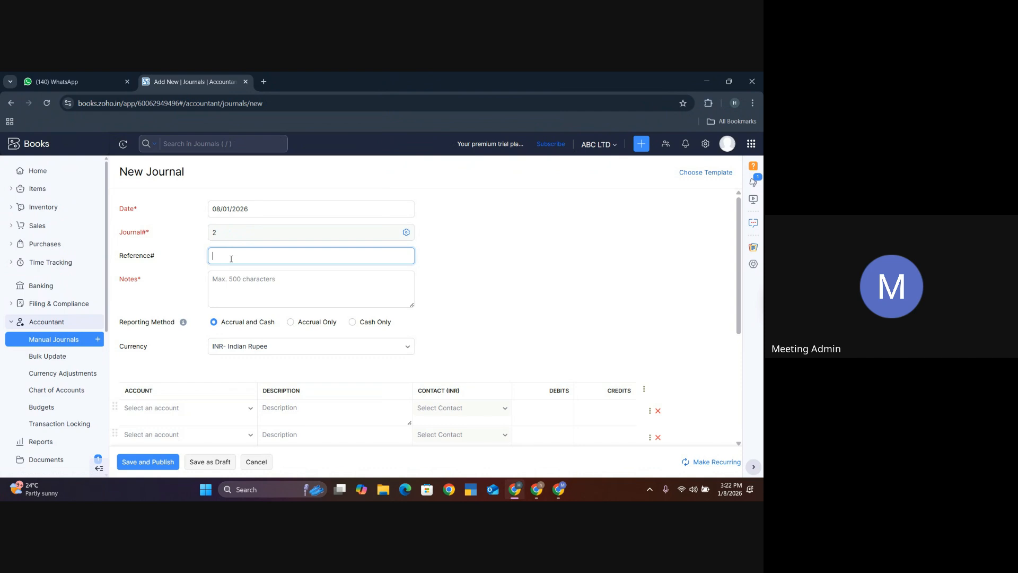
{"action": "left_click", "coordinate": [228, 276]}
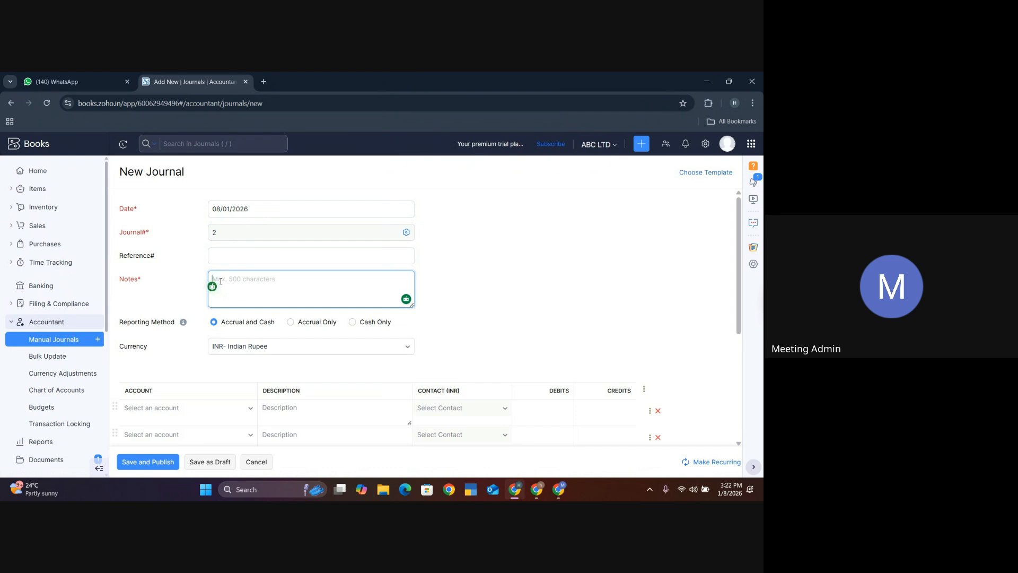
{"action": "type", "text": "capital introduced 200000"}
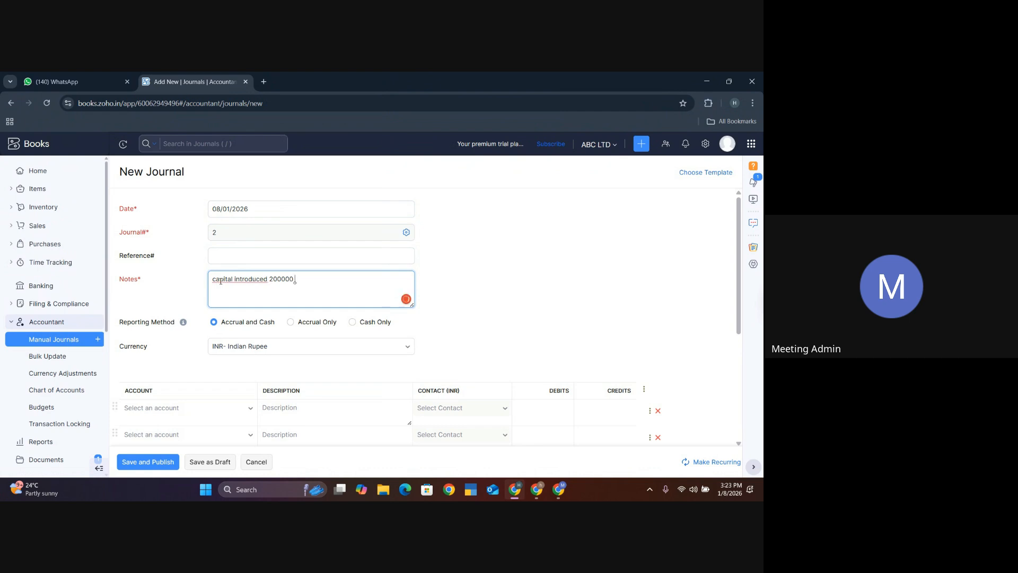
{"action": "type", "text": " in cash/bank"}
Step: Set the journal's first line to the ICICI BANK account with a debit of 200000
{"action": "scroll", "coordinate": [257, 309], "scroll_direction": "down", "scroll_amount": 1}
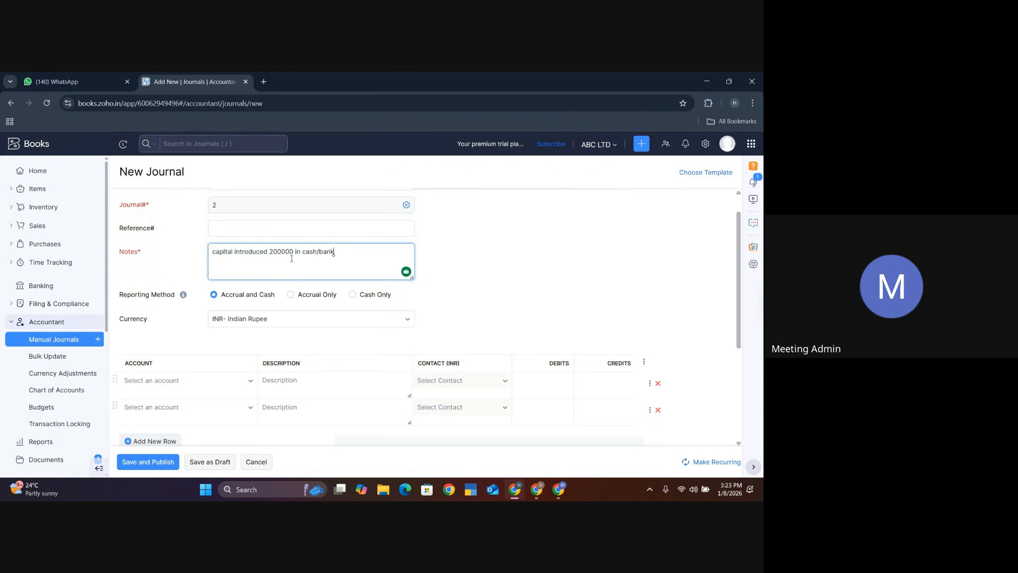
{"action": "scroll", "coordinate": [254, 316], "scroll_direction": "down", "scroll_amount": 1}
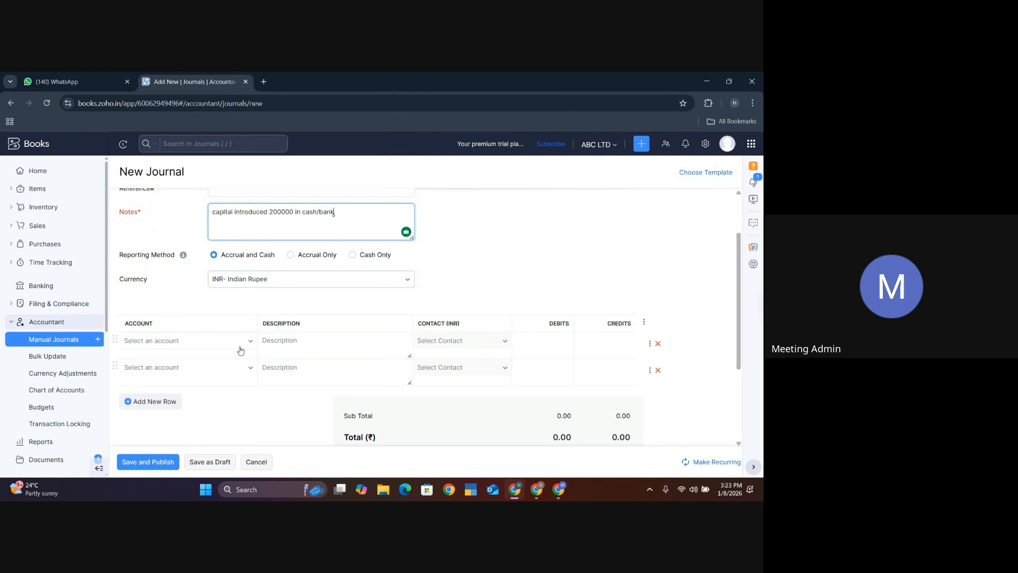
{"action": "scroll", "coordinate": [234, 352], "scroll_direction": "down", "scroll_amount": 1}
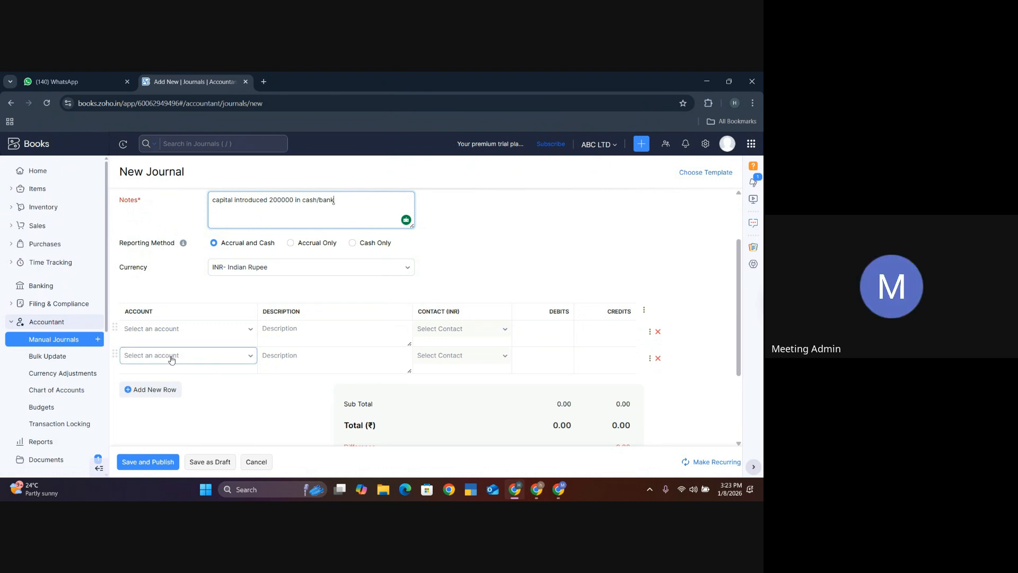
{"action": "left_click", "coordinate": [142, 333]}
{"action": "scroll", "coordinate": [151, 308], "scroll_direction": "down", "scroll_amount": 5}
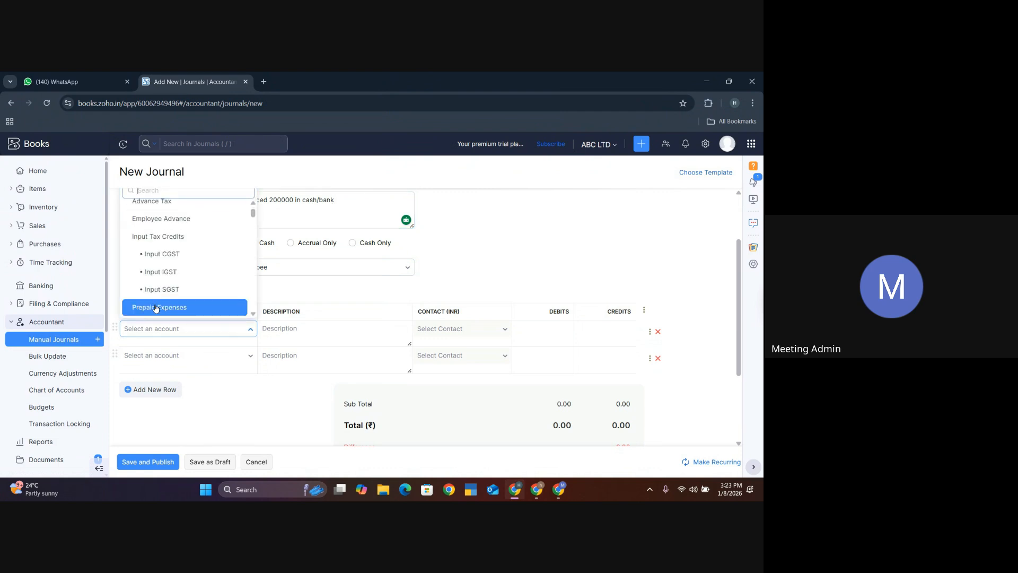
{"action": "scroll", "coordinate": [155, 307], "scroll_direction": "down", "scroll_amount": 10}
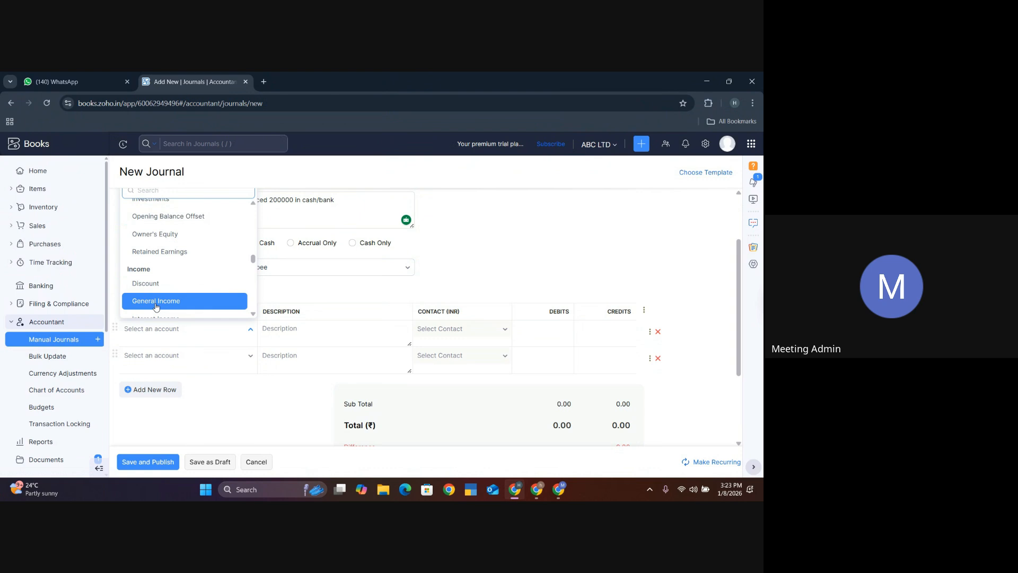
{"action": "scroll", "coordinate": [156, 307], "scroll_direction": "down", "scroll_amount": 5}
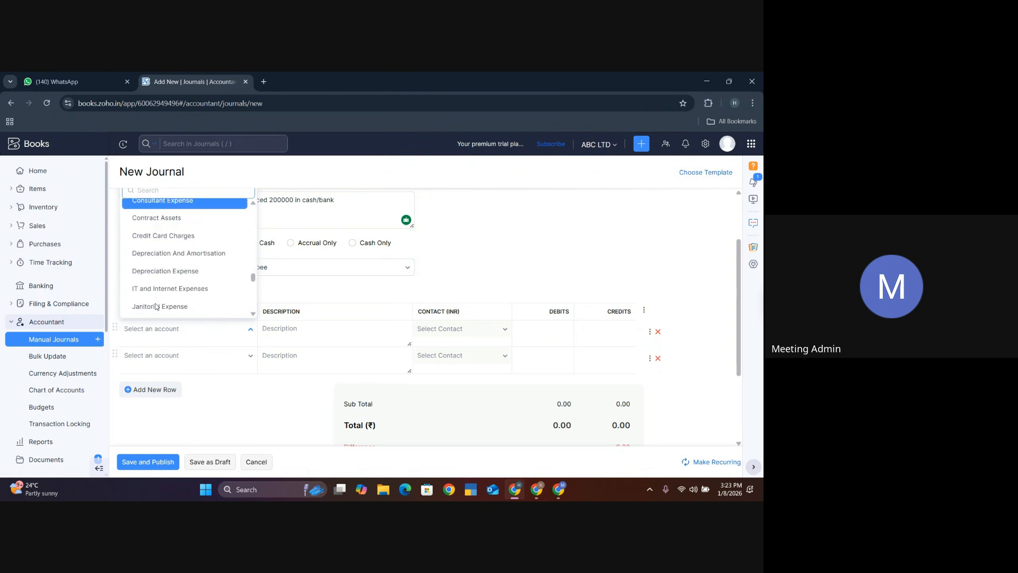
{"action": "scroll", "coordinate": [155, 307], "scroll_direction": "down", "scroll_amount": 8}
{"action": "scroll", "coordinate": [155, 307], "scroll_direction": "up", "scroll_amount": 15}
{"action": "scroll", "coordinate": [155, 307], "scroll_direction": "up", "scroll_amount": 15}
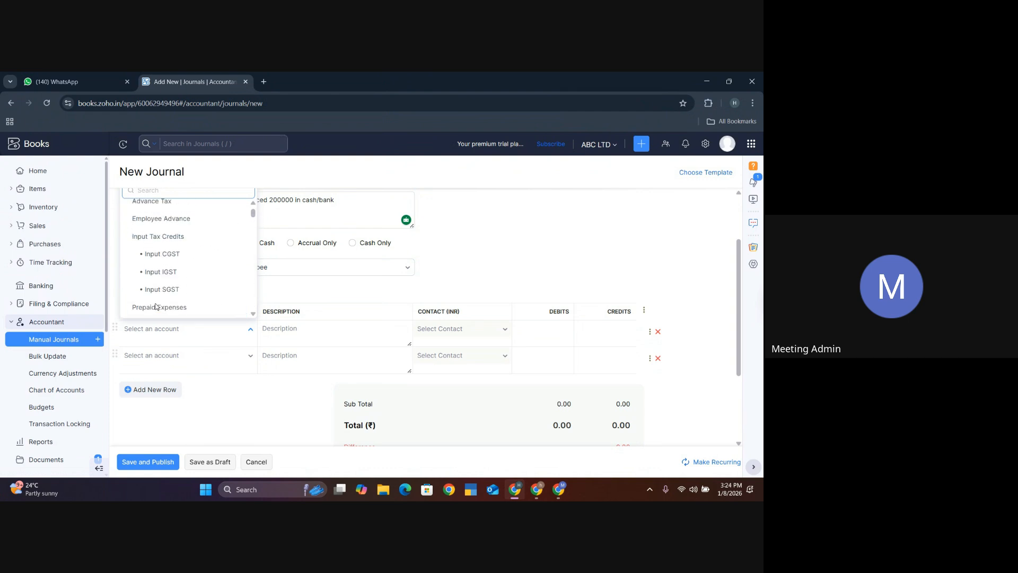
{"action": "scroll", "coordinate": [155, 307], "scroll_direction": "up", "scroll_amount": 1}
{"action": "scroll", "coordinate": [156, 307], "scroll_direction": "down", "scroll_amount": 3}
{"action": "scroll", "coordinate": [156, 307], "scroll_direction": "up", "scroll_amount": 3}
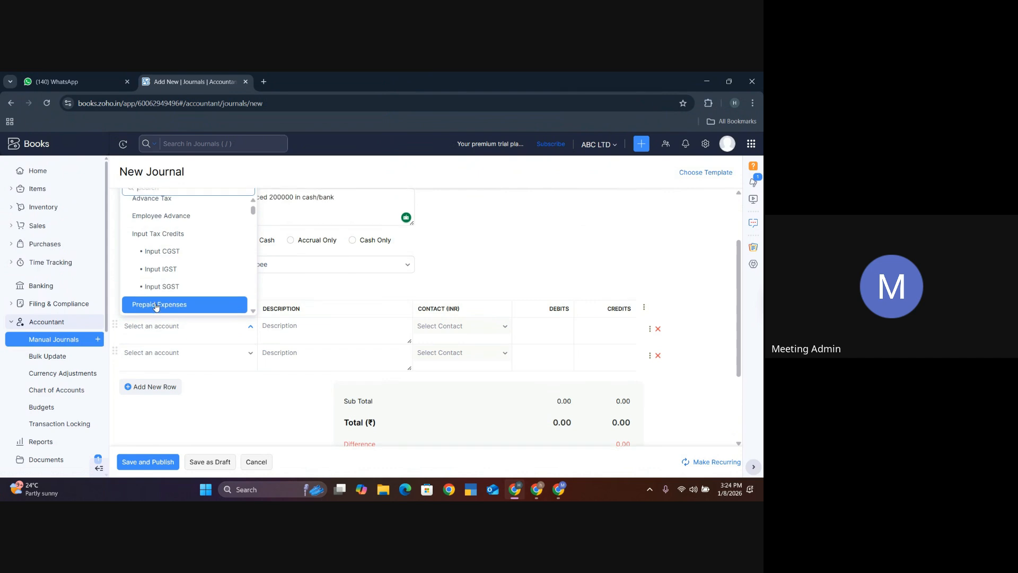
{"action": "scroll", "coordinate": [157, 301], "scroll_direction": "down", "scroll_amount": 5}
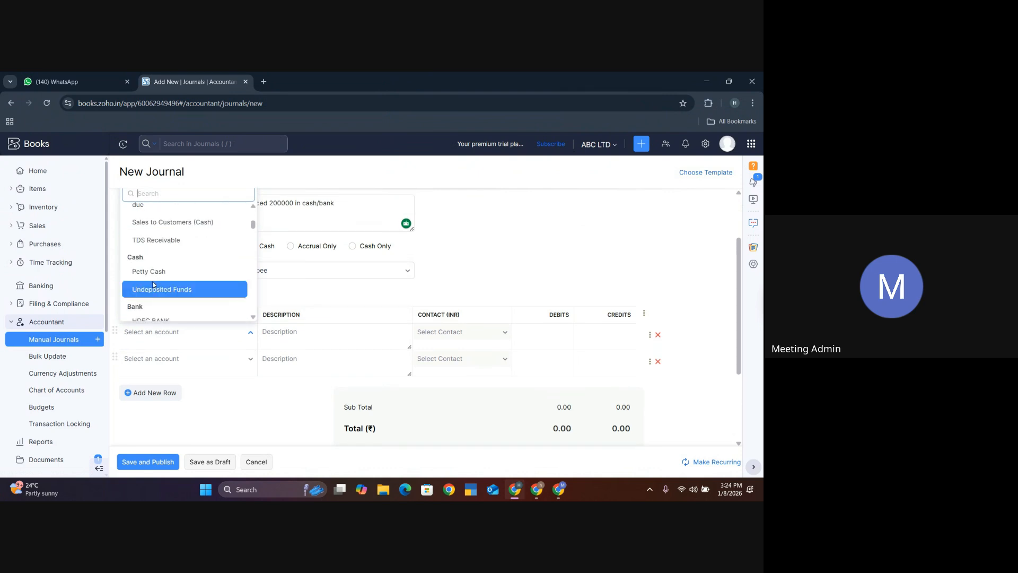
{"action": "scroll", "coordinate": [144, 291], "scroll_direction": "down", "scroll_amount": 1}
{"action": "scroll", "coordinate": [140, 304], "scroll_direction": "down", "scroll_amount": 1}
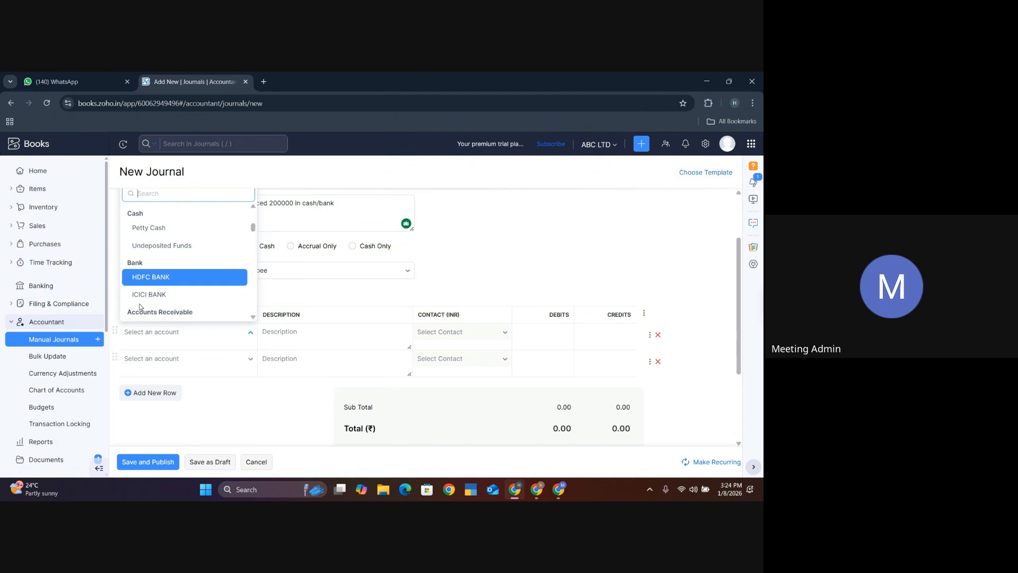
{"action": "left_click", "coordinate": [140, 300]}
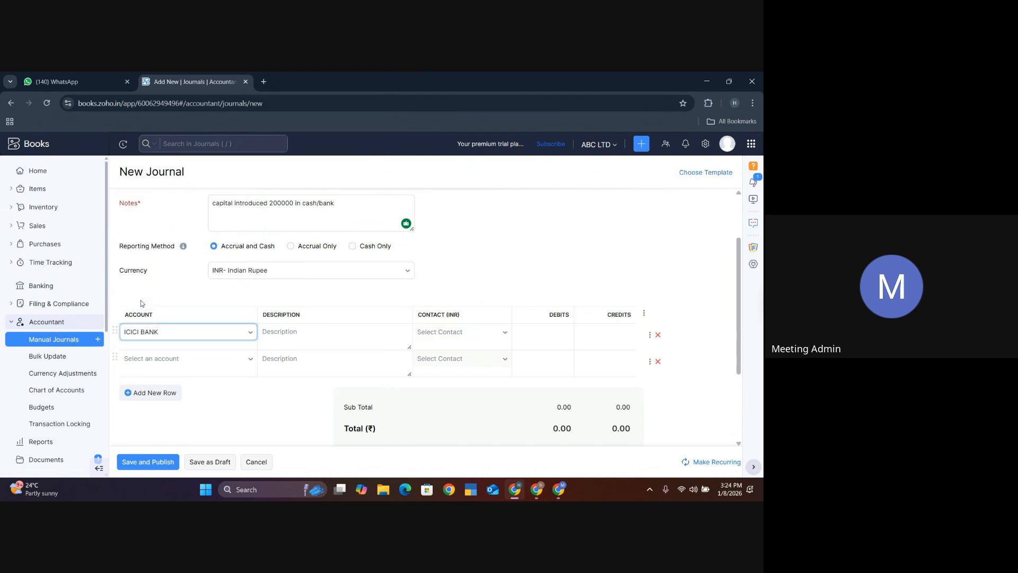
{"action": "left_click", "coordinate": [552, 335]}
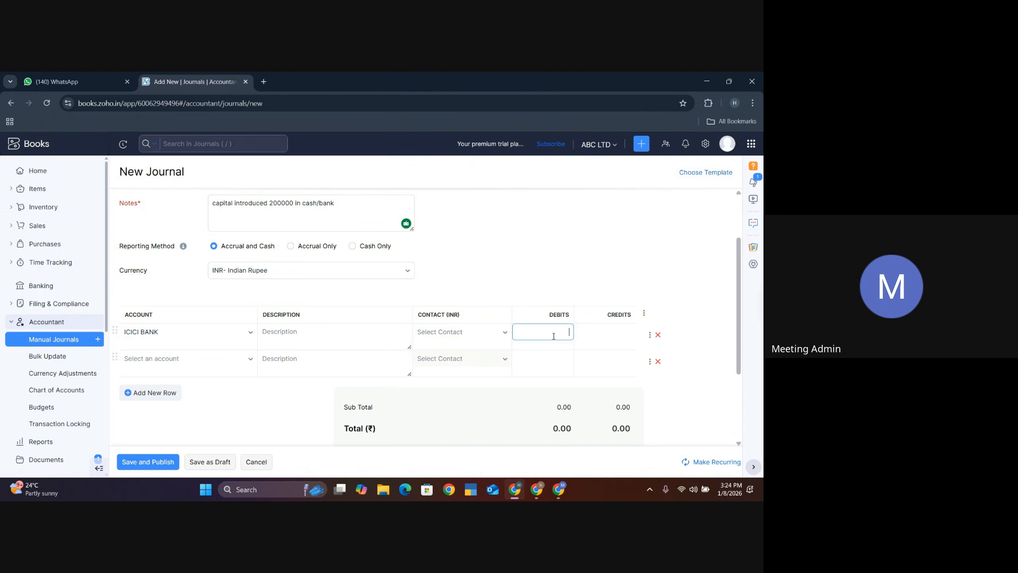
{"action": "type", "text": "200000"}
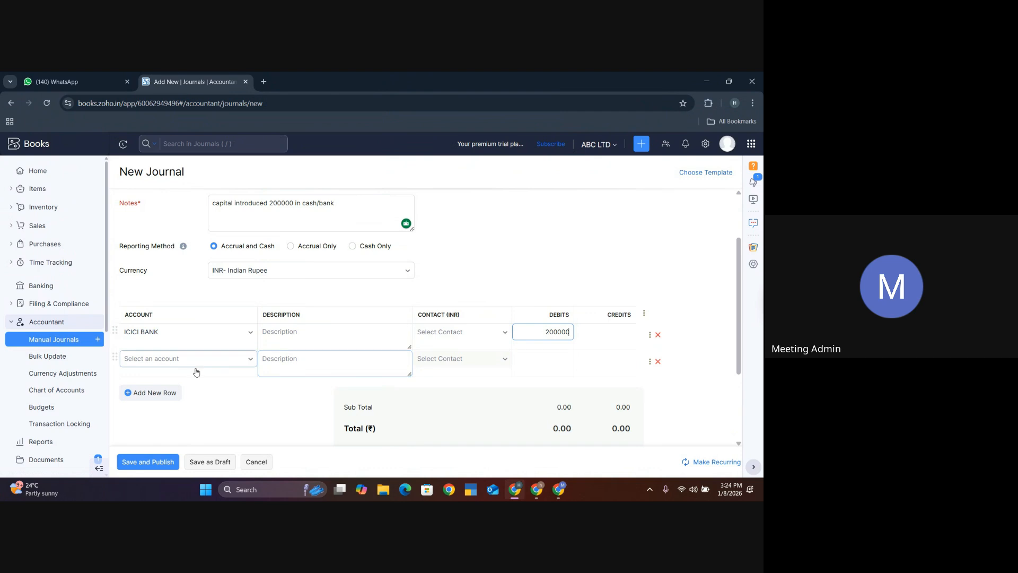
Step: Set the second line to the Capital Stock account with a credit of 2000000, and try to save and publish the journal
{"action": "left_click", "coordinate": [162, 358]}
{"action": "type", "text": "cap"}
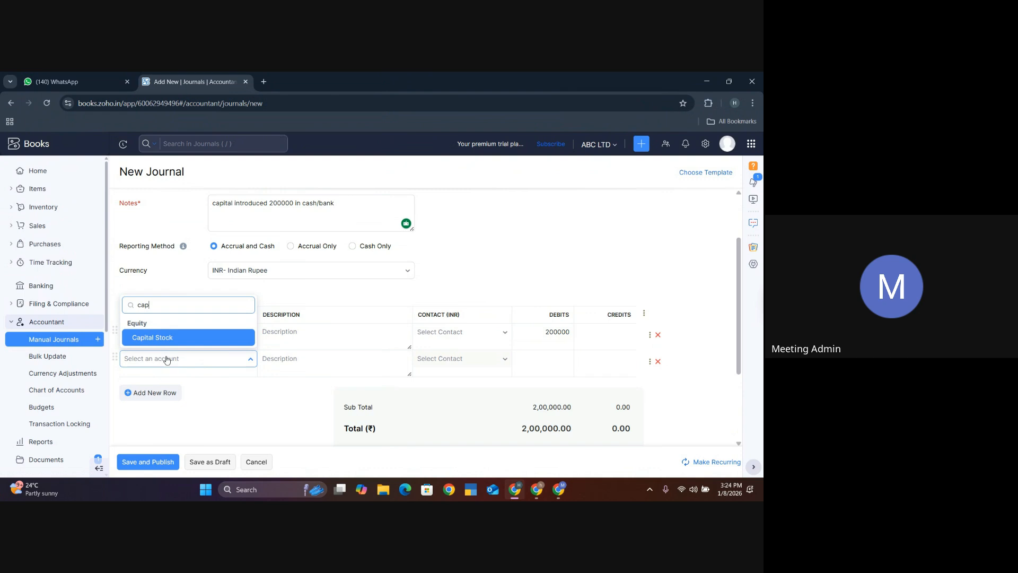
{"action": "left_click", "coordinate": [171, 342]}
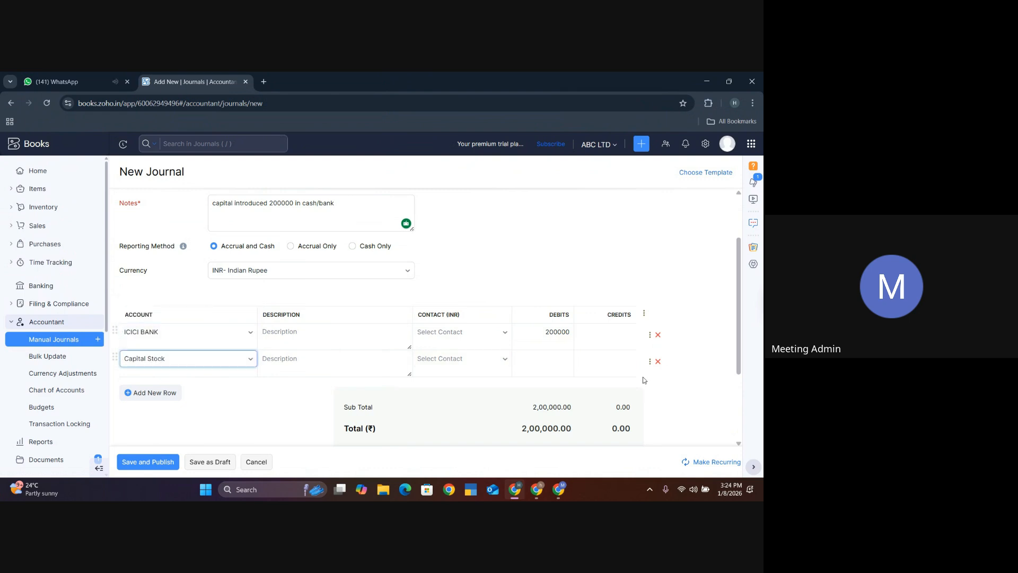
{"action": "left_click", "coordinate": [597, 371]}
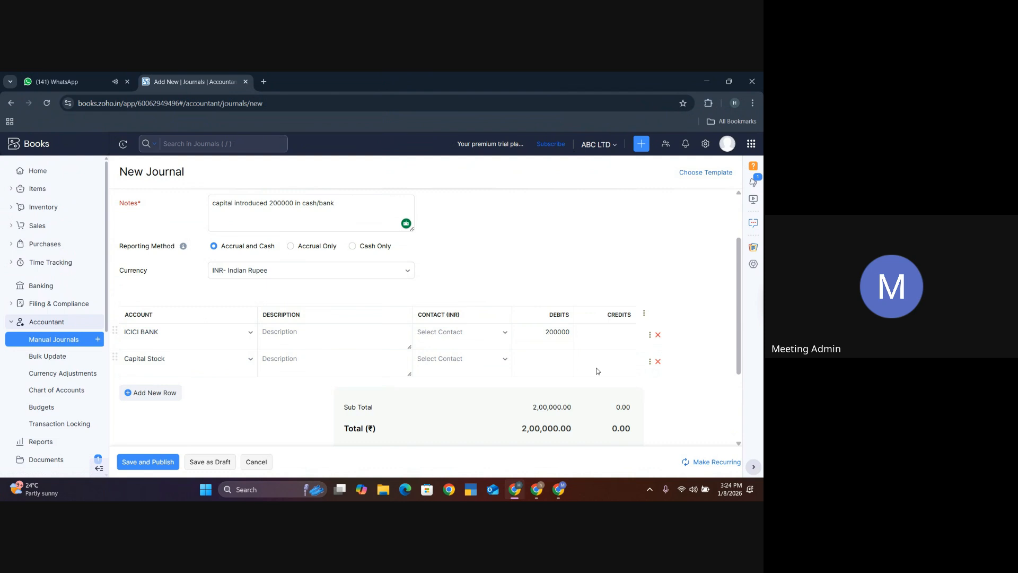
{"action": "left_click", "coordinate": [608, 360]}
{"action": "type", "text": "2000000"}
{"action": "scroll", "coordinate": [284, 409], "scroll_direction": "down", "scroll_amount": 2}
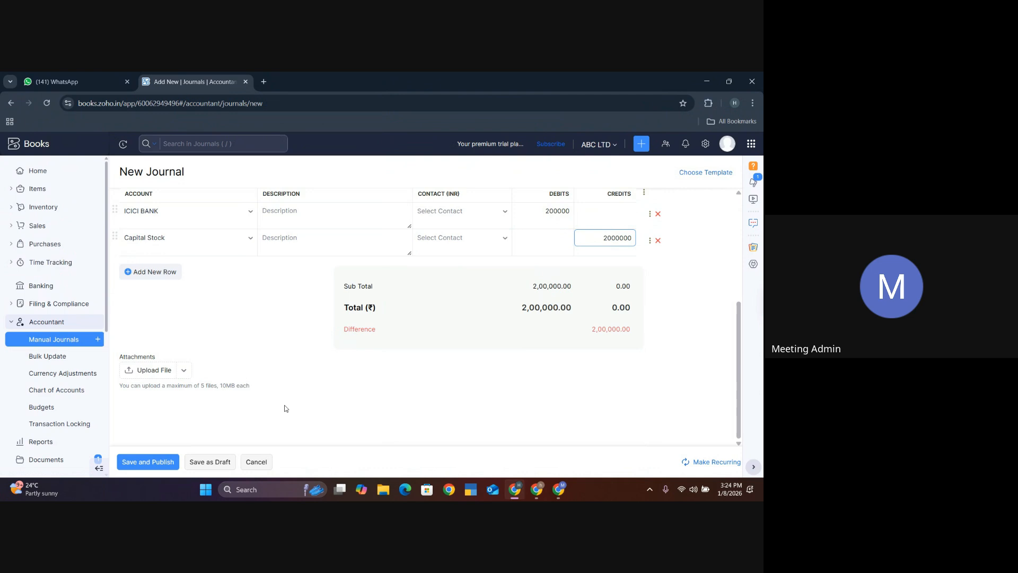
{"action": "left_click", "coordinate": [165, 463]}
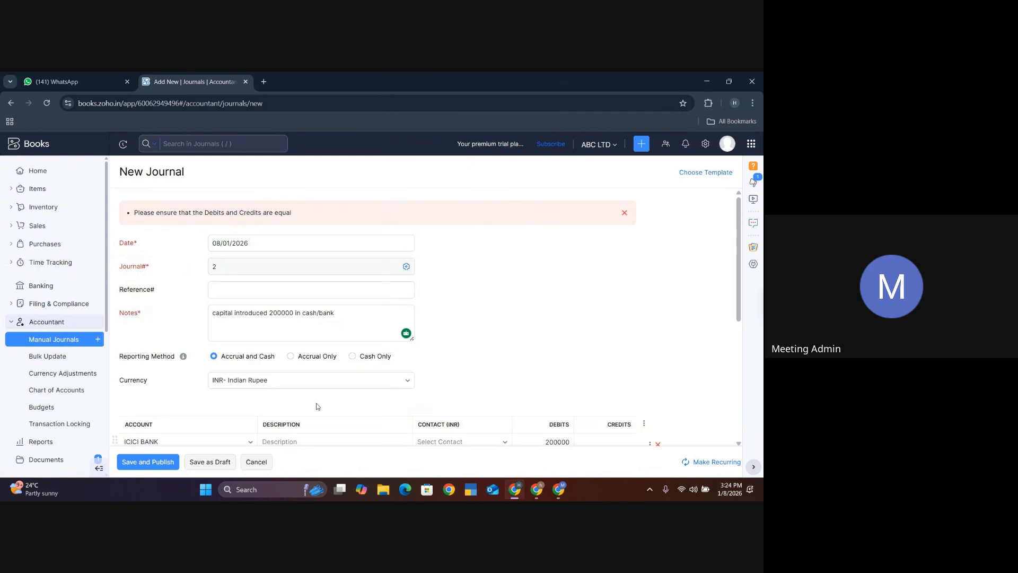
Step: Correct the Capital Stock line's credit to 200000, and save and publish the journal
{"action": "scroll", "coordinate": [317, 406], "scroll_direction": "down", "scroll_amount": 4}
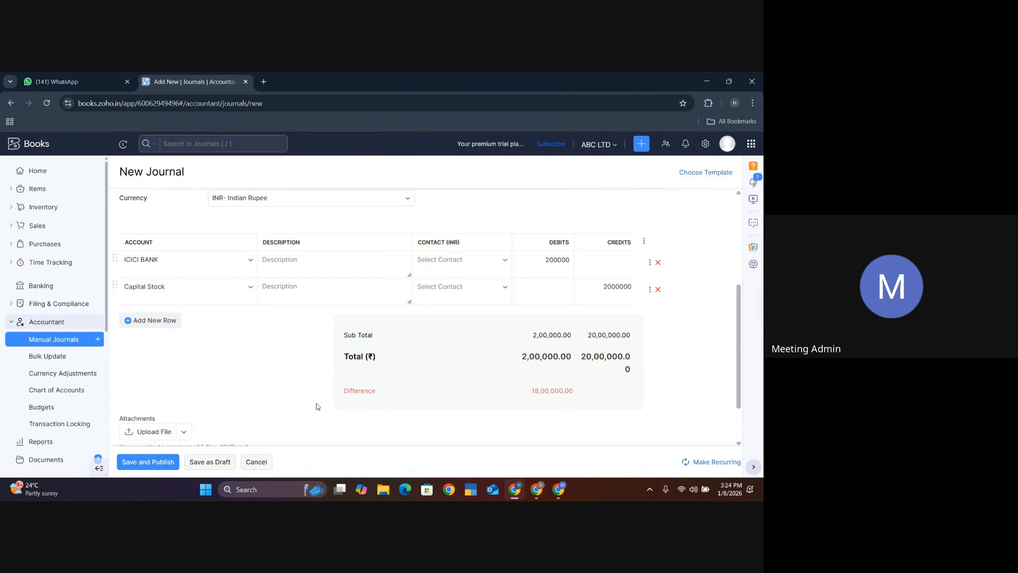
{"action": "left_click", "coordinate": [631, 286]}
{"action": "key", "text": "BackSpace"}
{"action": "left_click", "coordinate": [289, 376]}
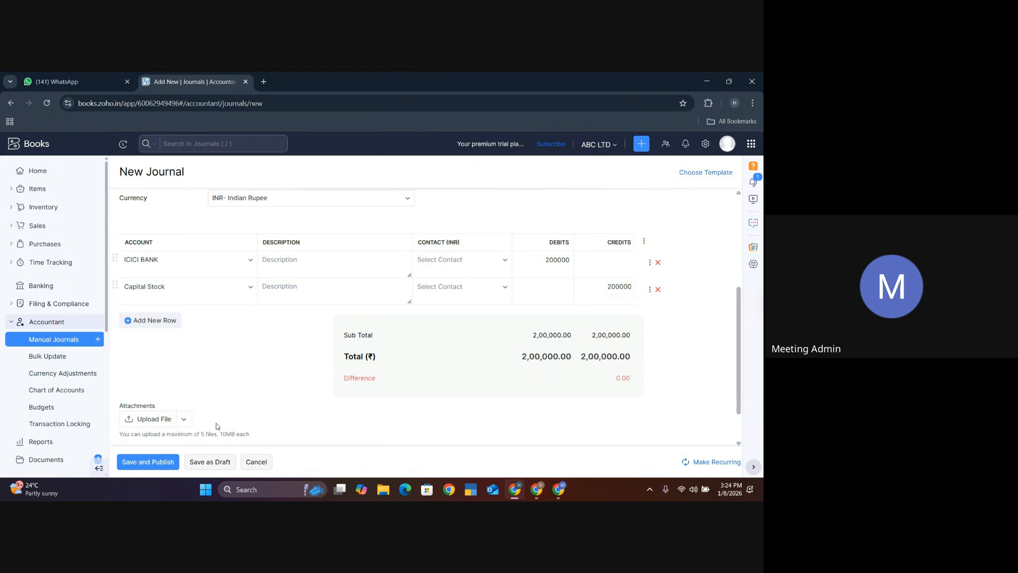
{"action": "left_click", "coordinate": [156, 462]}
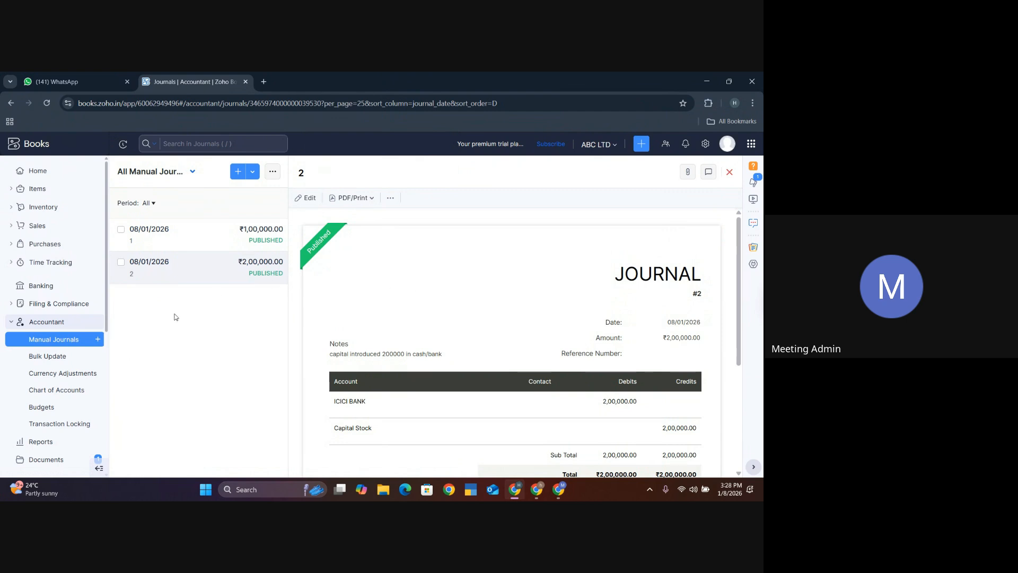
Step: Start a new budget in the Accountant section and name it "p&l budget"
{"action": "left_click", "coordinate": [52, 411]}
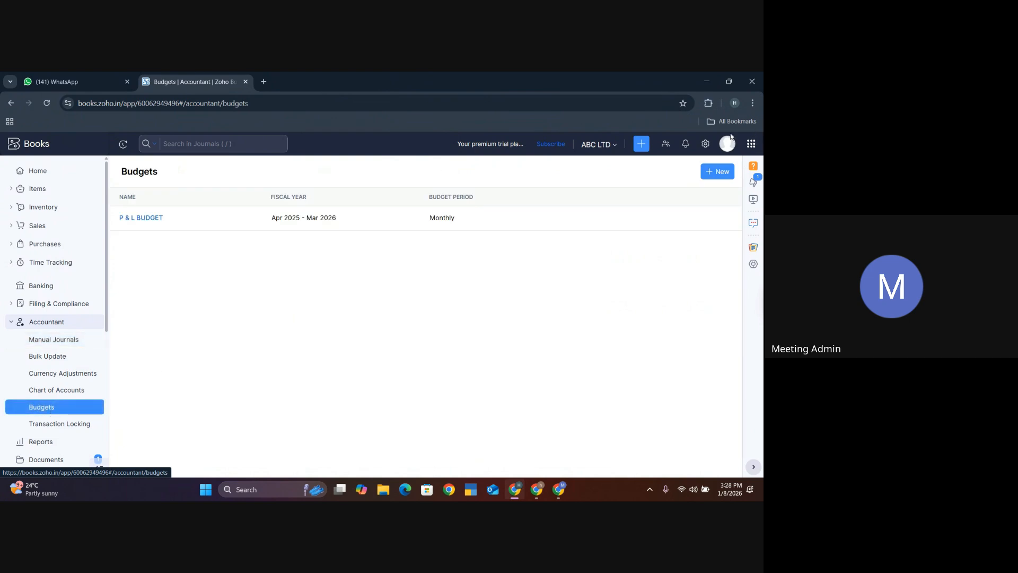
{"action": "left_click", "coordinate": [717, 172]}
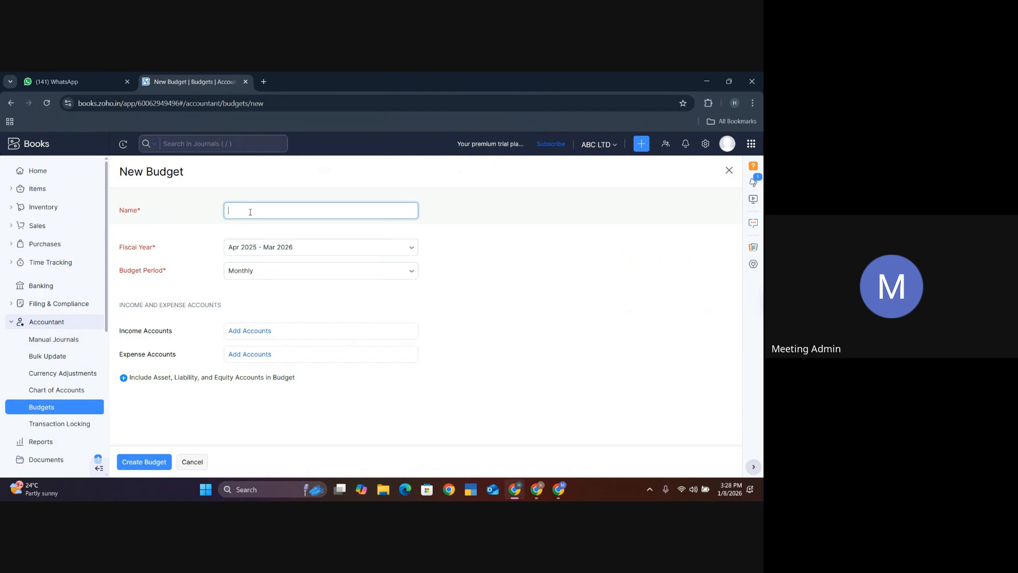
{"action": "type", "text": "p&l buget"}
{"action": "left_click", "coordinate": [250, 211]}
{"action": "type", "text": "dget"}
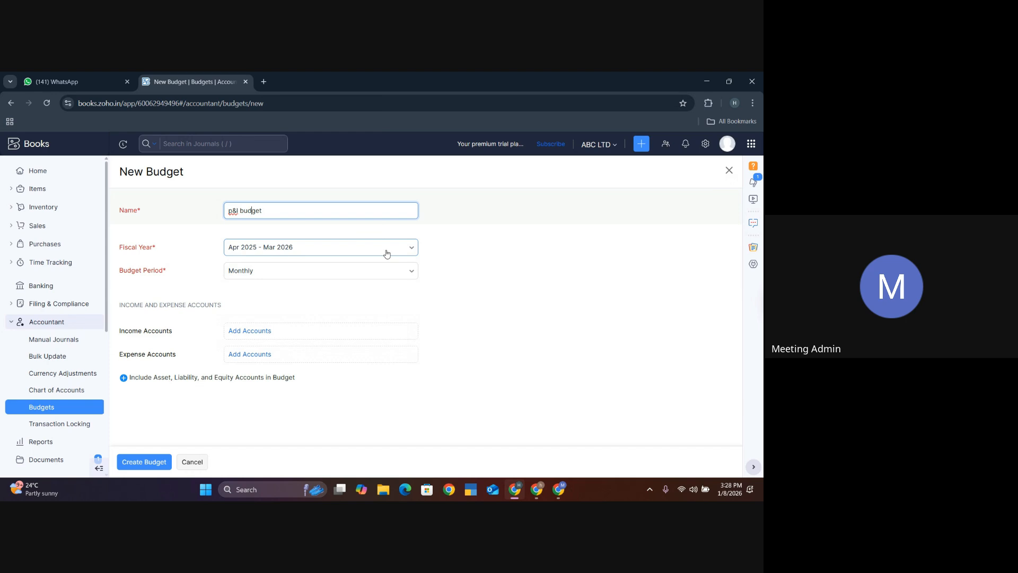
Step: Set the budget's fiscal year to Apr 2026 - Mar 2027 and its budget period to Yearly
{"action": "left_click", "coordinate": [411, 251]}
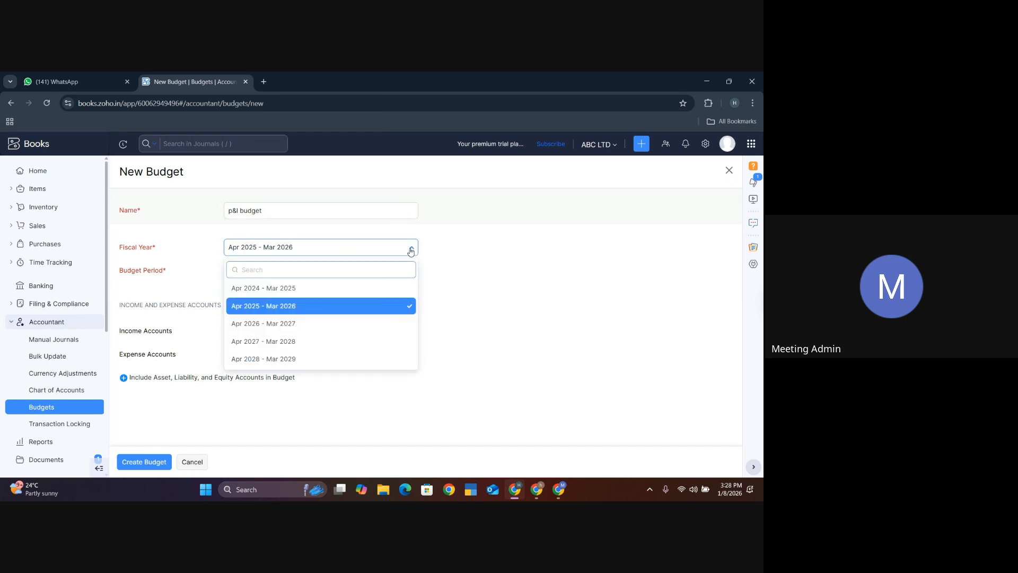
{"action": "left_click", "coordinate": [325, 322]}
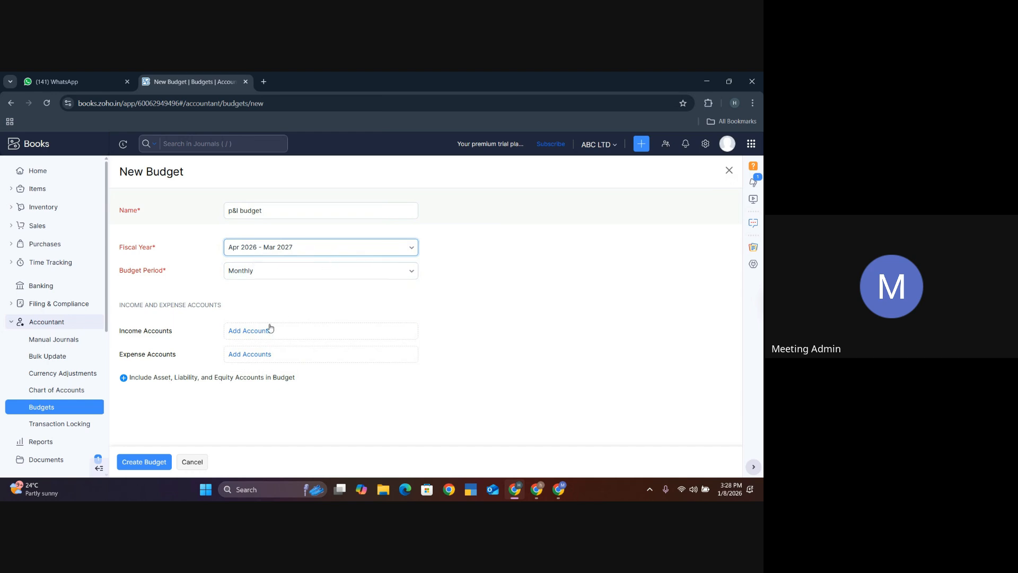
{"action": "left_click", "coordinate": [280, 273]}
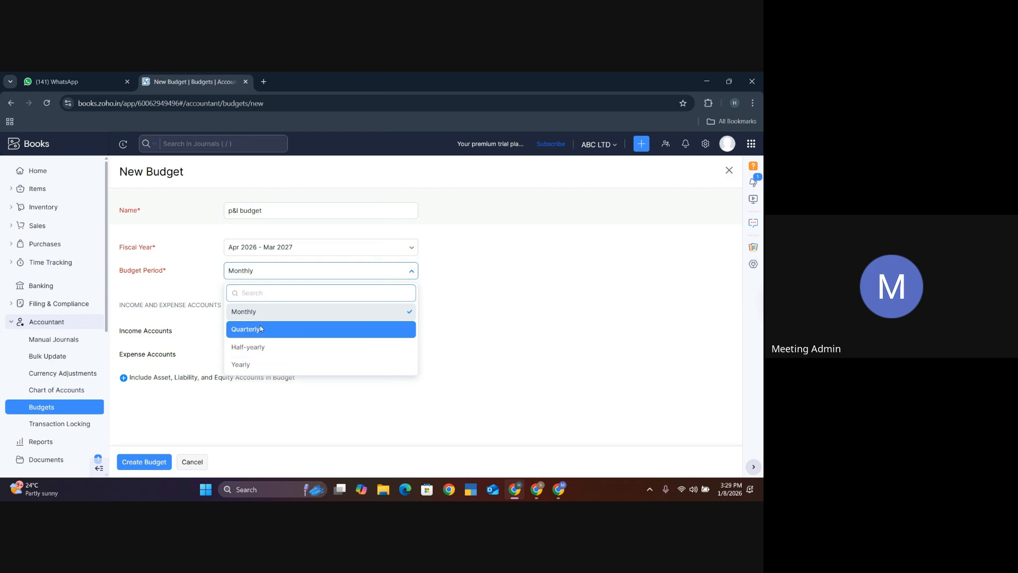
{"action": "left_click", "coordinate": [261, 365]}
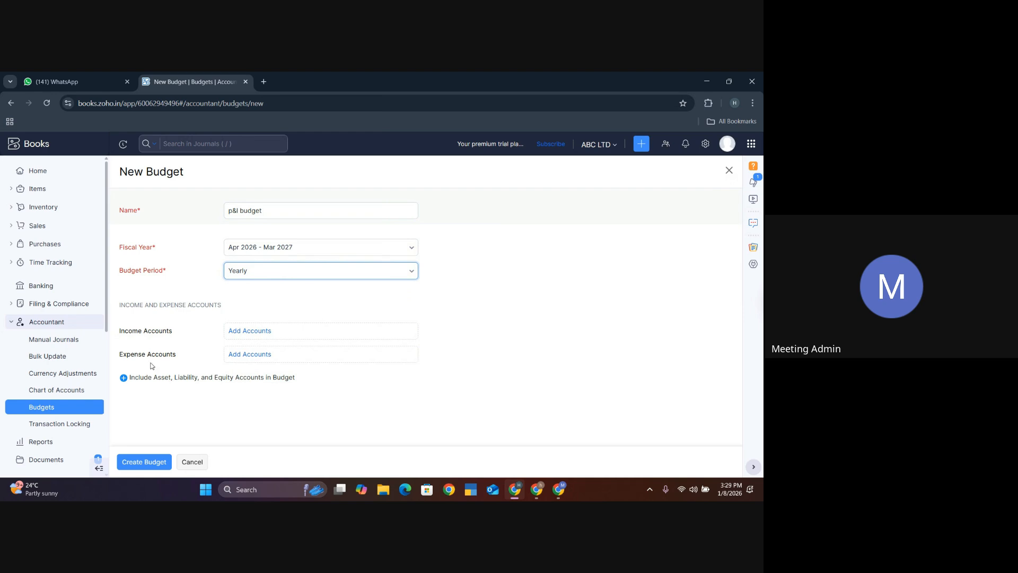
Step: Add Sales and General Income as the budget's income accounts
{"action": "left_click", "coordinate": [251, 338]}
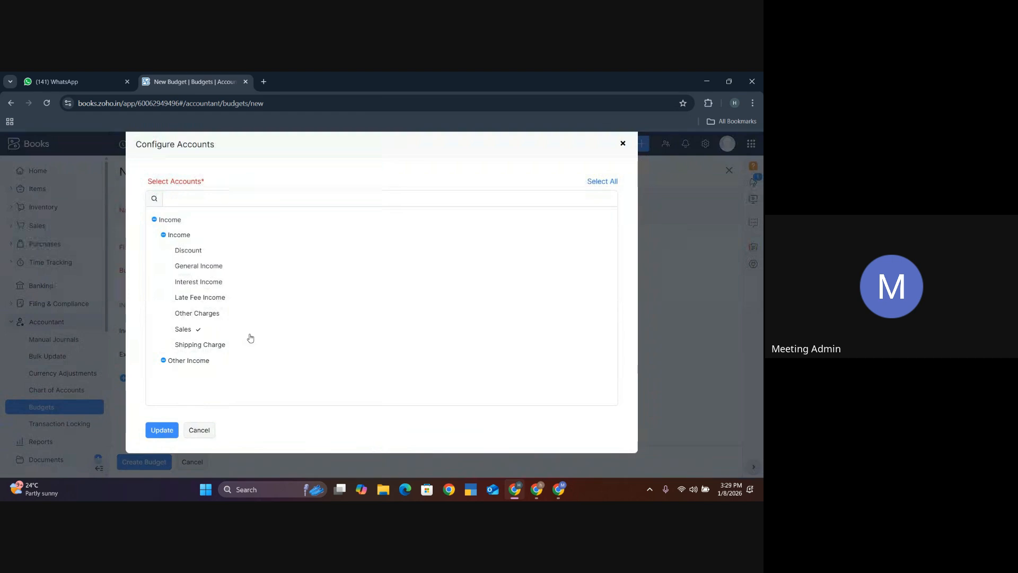
{"action": "left_click", "coordinate": [199, 270]}
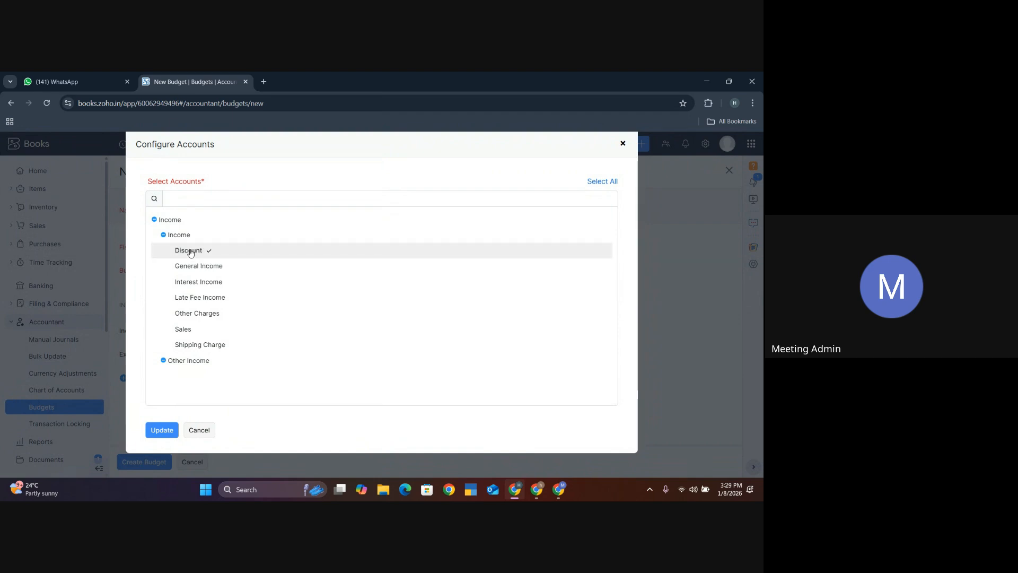
{"action": "left_click", "coordinate": [191, 330]}
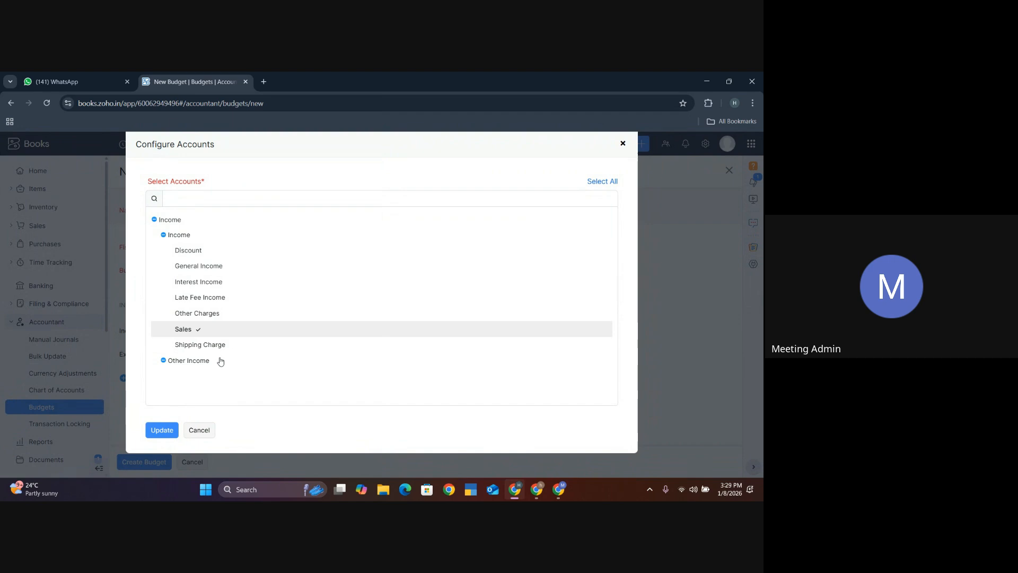
{"action": "left_click", "coordinate": [202, 268]}
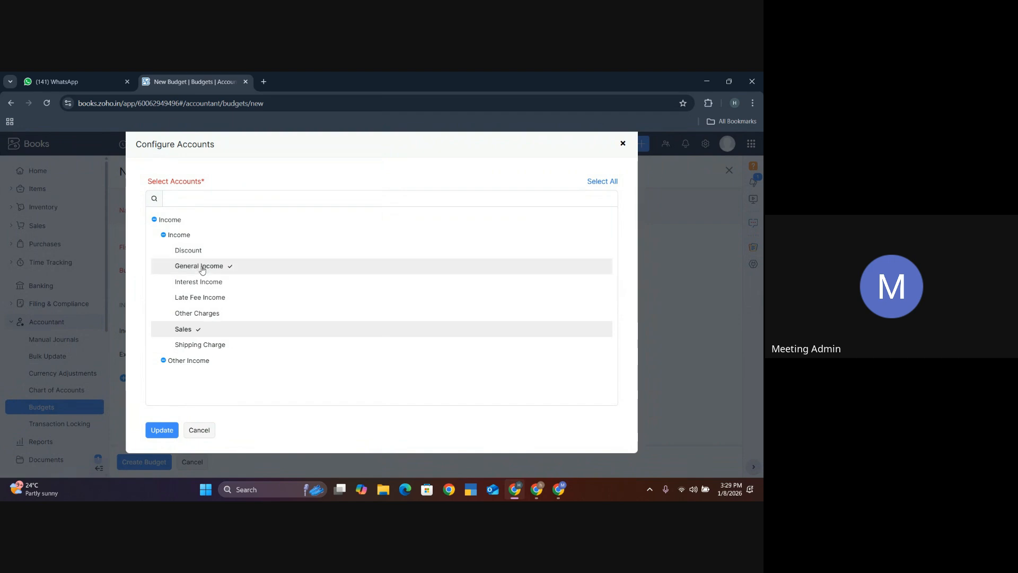
{"action": "left_click", "coordinate": [162, 431]}
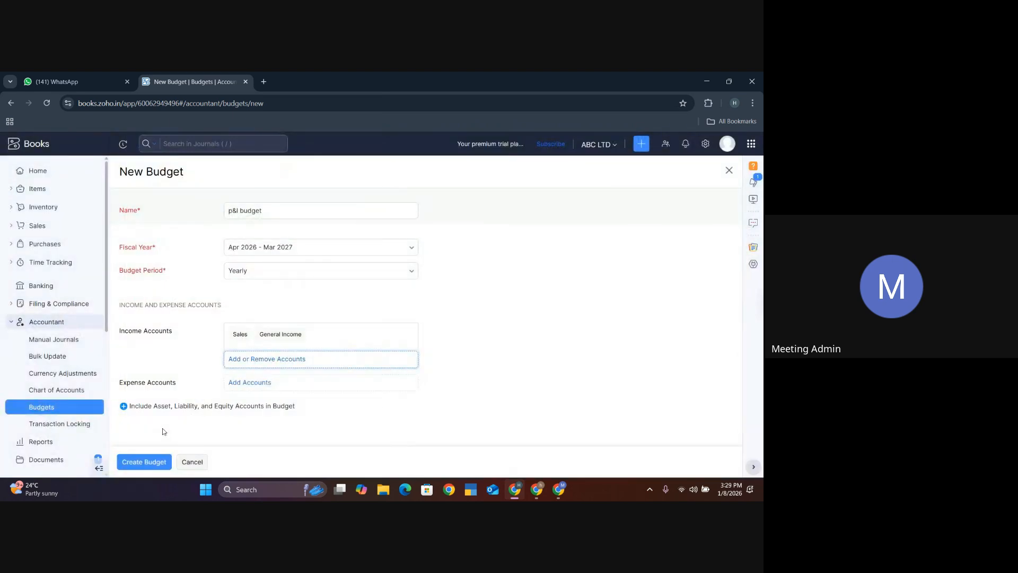
Step: Add Rent Expense and Salaries and Employee Wages as the expense accounts, and create the budget
{"action": "left_click", "coordinate": [242, 388]}
{"action": "scroll", "coordinate": [204, 327], "scroll_direction": "down", "scroll_amount": 1}
{"action": "scroll", "coordinate": [201, 326], "scroll_direction": "down", "scroll_amount": 1}
{"action": "scroll", "coordinate": [201, 326], "scroll_direction": "down", "scroll_amount": 1}
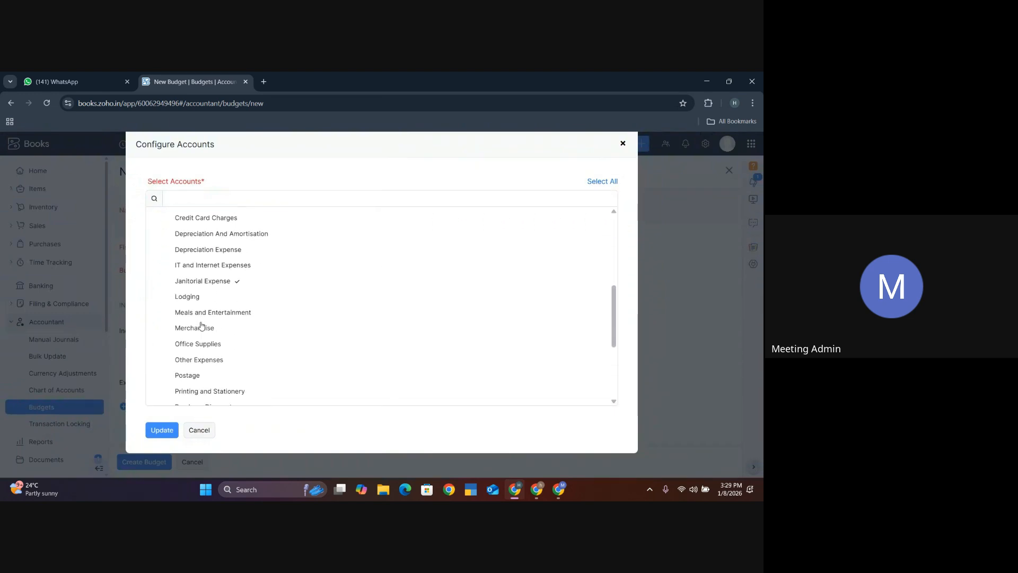
{"action": "scroll", "coordinate": [200, 366], "scroll_direction": "down", "scroll_amount": 1}
{"action": "scroll", "coordinate": [199, 366], "scroll_direction": "down", "scroll_amount": 3}
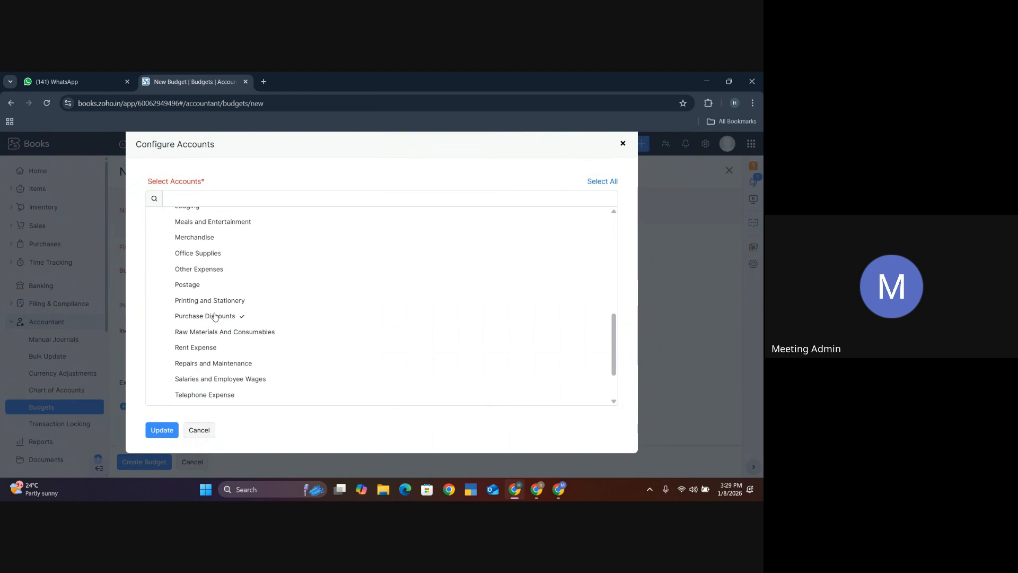
{"action": "left_click", "coordinate": [210, 346]}
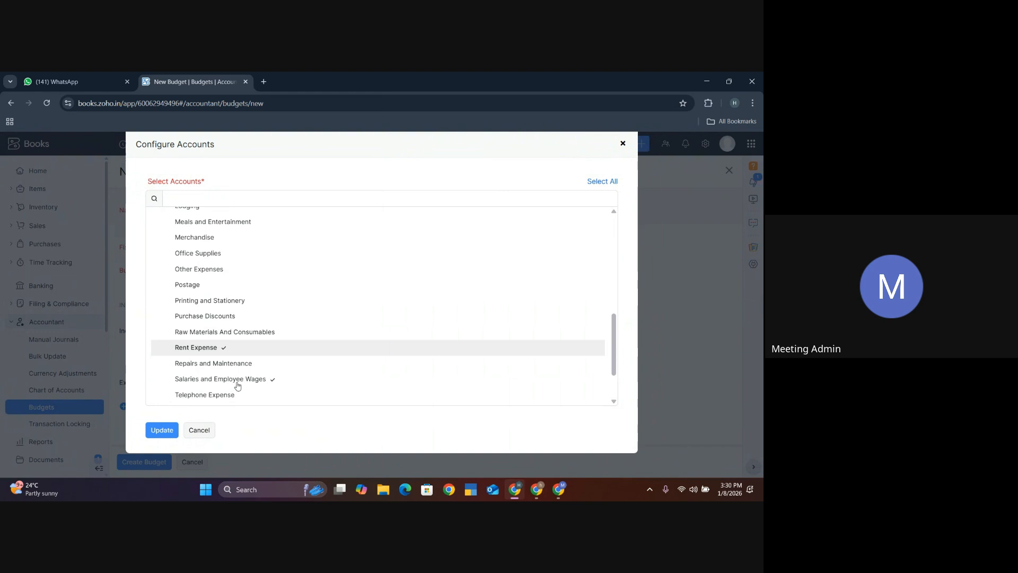
{"action": "left_click", "coordinate": [242, 382]}
{"action": "left_click", "coordinate": [161, 433]}
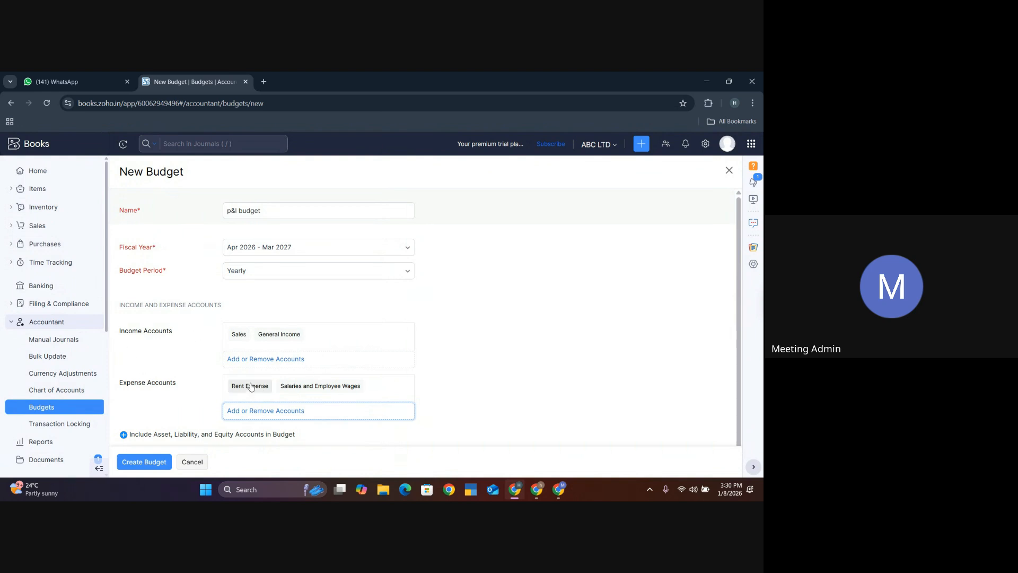
{"action": "scroll", "coordinate": [191, 384], "scroll_direction": "down", "scroll_amount": 1}
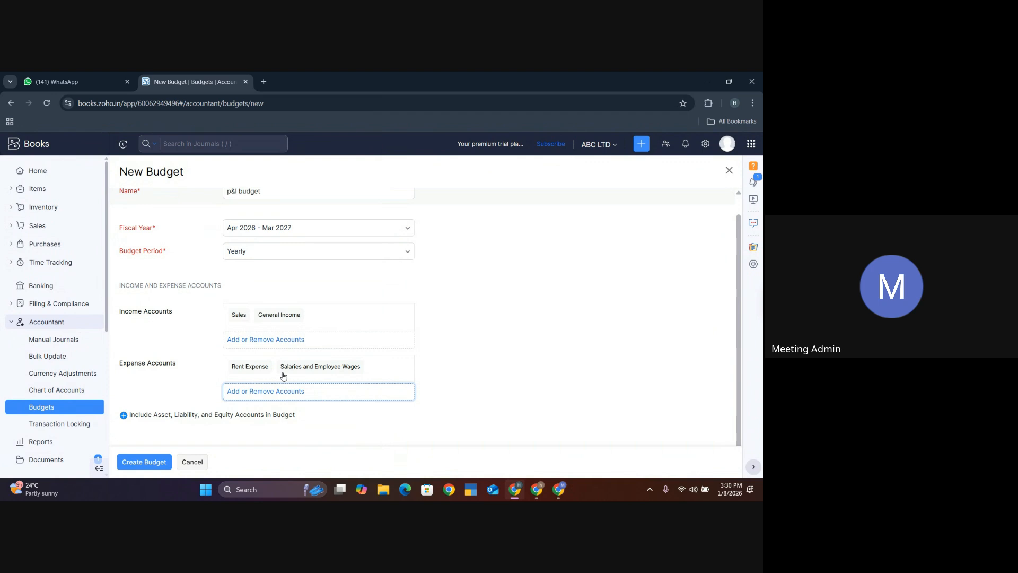
{"action": "left_click", "coordinate": [132, 462]}
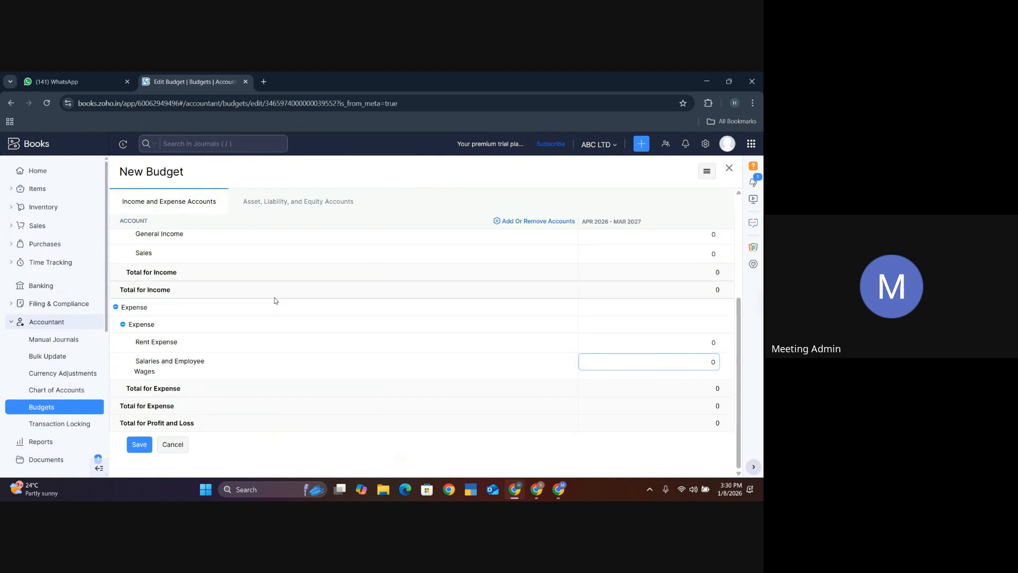
Step: Change the new budget's period to Monthly
{"action": "scroll", "coordinate": [275, 298], "scroll_direction": "up", "scroll_amount": 2}
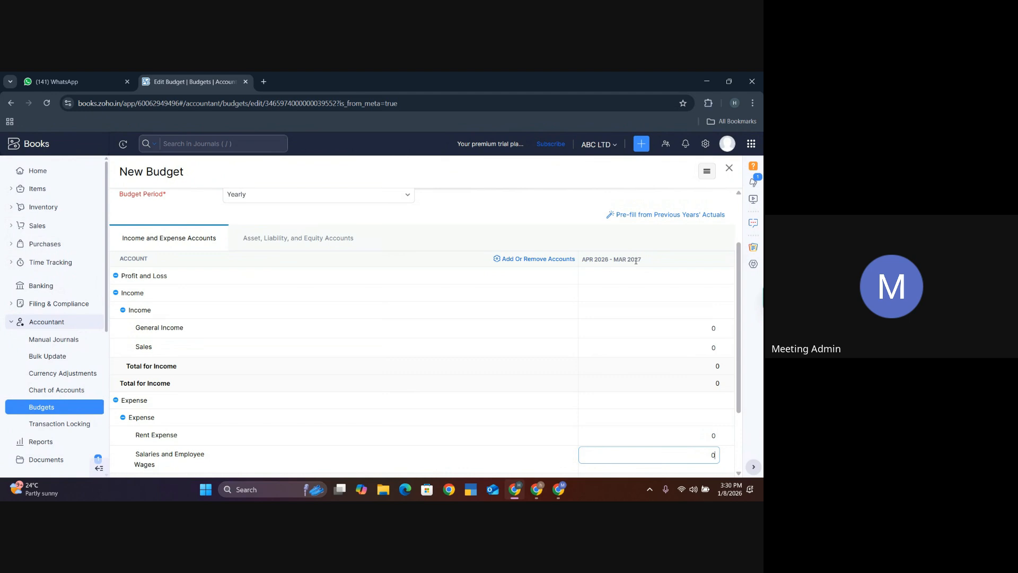
{"action": "scroll", "coordinate": [232, 254], "scroll_direction": "up", "scroll_amount": 1}
{"action": "scroll", "coordinate": [232, 254], "scroll_direction": "up", "scroll_amount": 3}
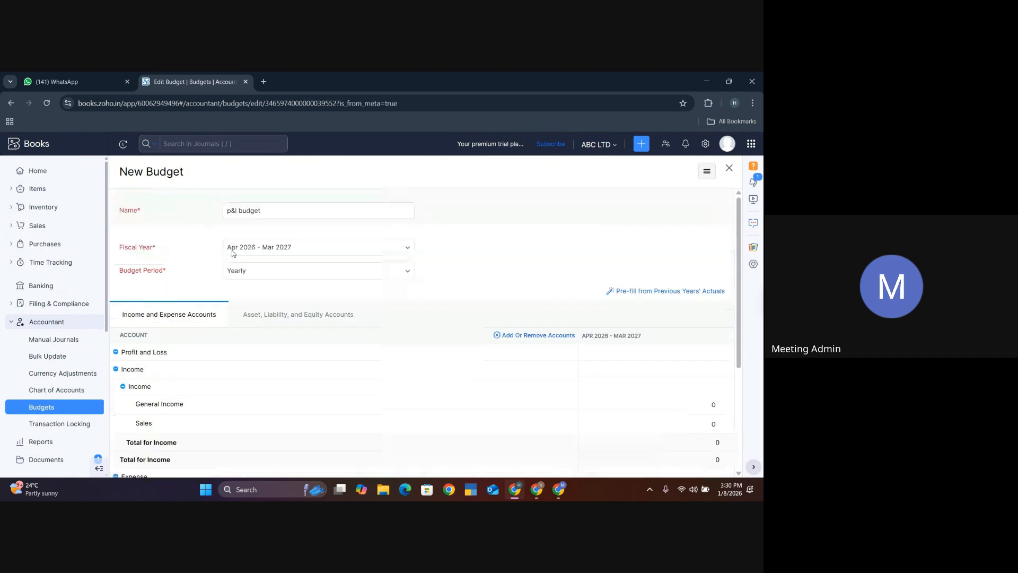
{"action": "left_click", "coordinate": [403, 274]}
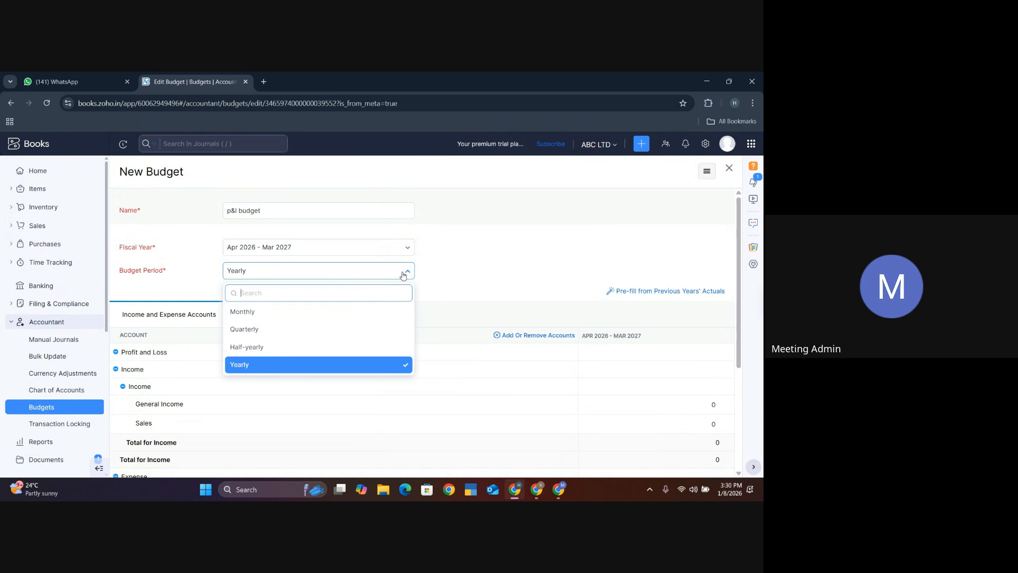
{"action": "left_click", "coordinate": [278, 314]}
{"action": "scroll", "coordinate": [277, 316], "scroll_direction": "down", "scroll_amount": 4}
{"action": "left_click", "coordinate": [287, 354]}
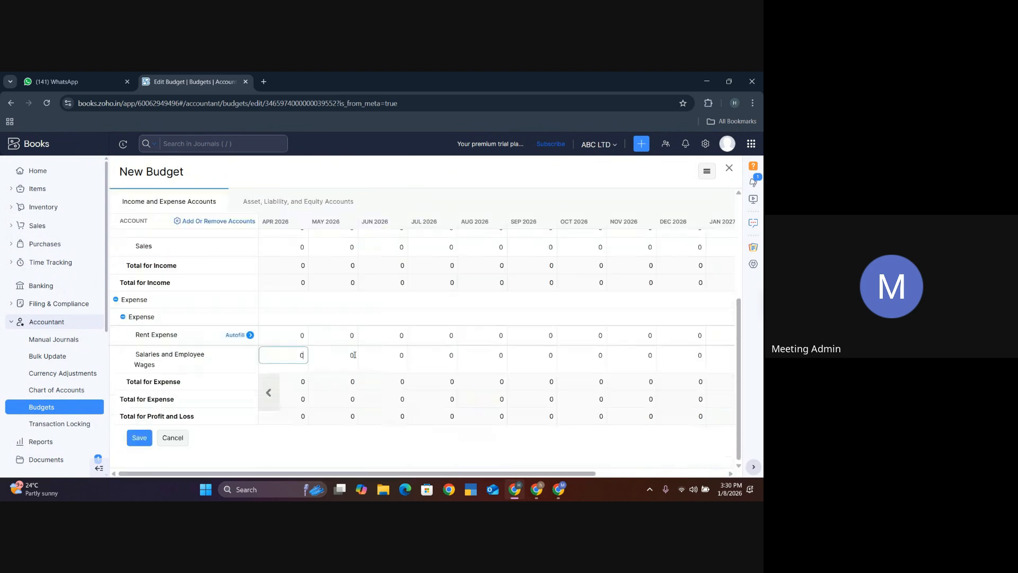
Step: Enter General Income amounts of 12340 for April, 1540 for June, 786540 for August and 8770 for October 2026
{"action": "scroll", "coordinate": [401, 377], "scroll_direction": "up", "scroll_amount": 3}
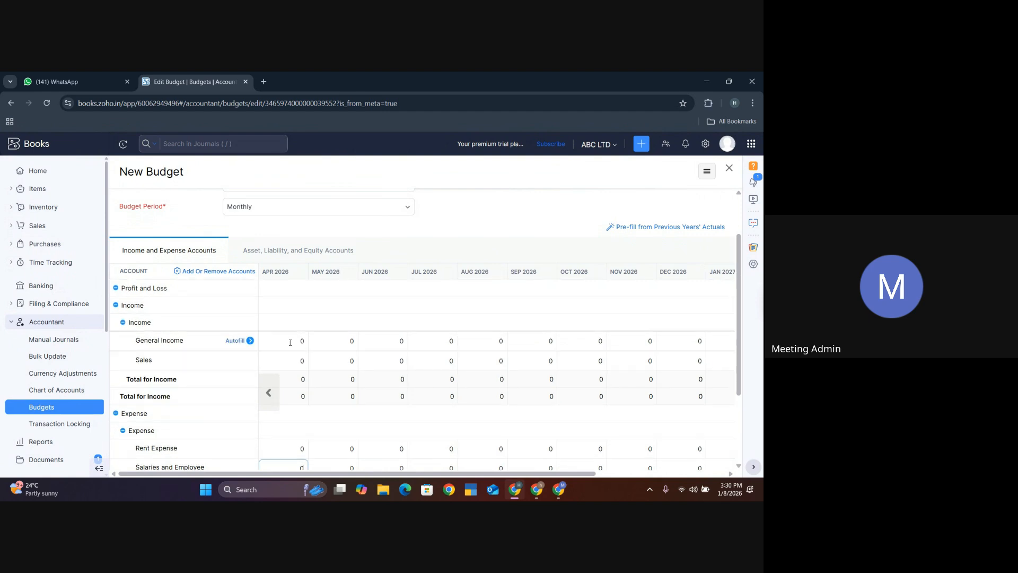
{"action": "left_click", "coordinate": [290, 343]}
{"action": "type", "text": "1234"}
{"action": "left_click", "coordinate": [391, 344]}
{"action": "type", "text": "154"}
{"action": "left_click", "coordinate": [496, 342]}
{"action": "type", "text": "78654"}
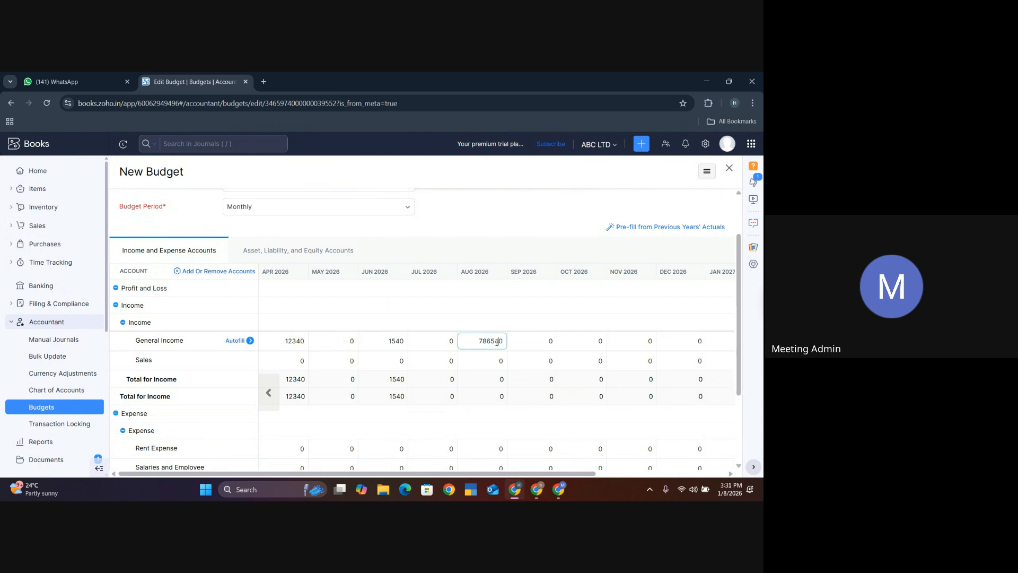
{"action": "left_click", "coordinate": [584, 341]}
{"action": "type", "text": "877"}
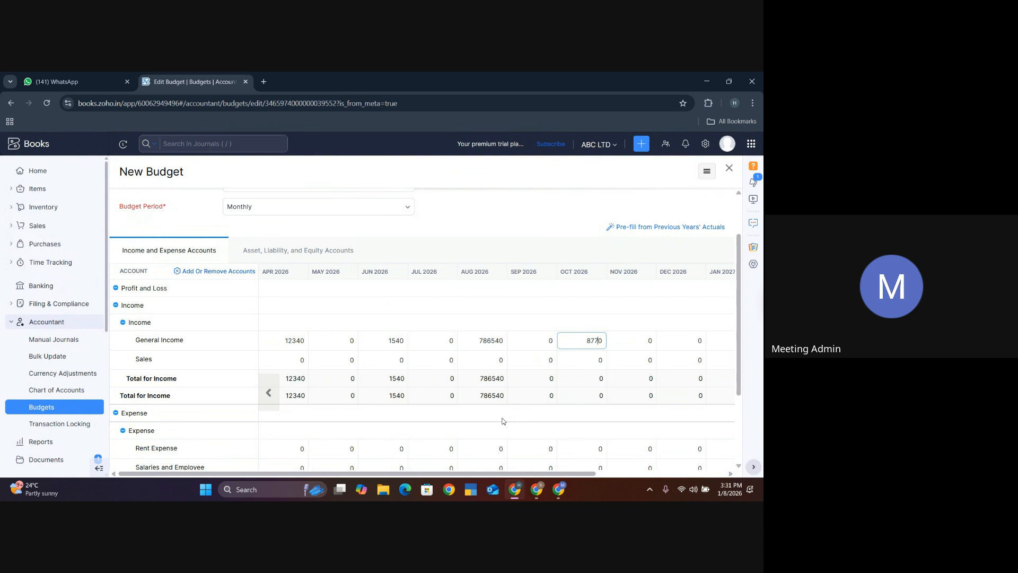
Step: Enter Sales amounts of 5640 for May, 7890 for July and 987 for September 2026
{"action": "scroll", "coordinate": [417, 353], "scroll_direction": "down", "scroll_amount": 1}
{"action": "left_click", "coordinate": [344, 350]}
{"action": "type", "text": "564"}
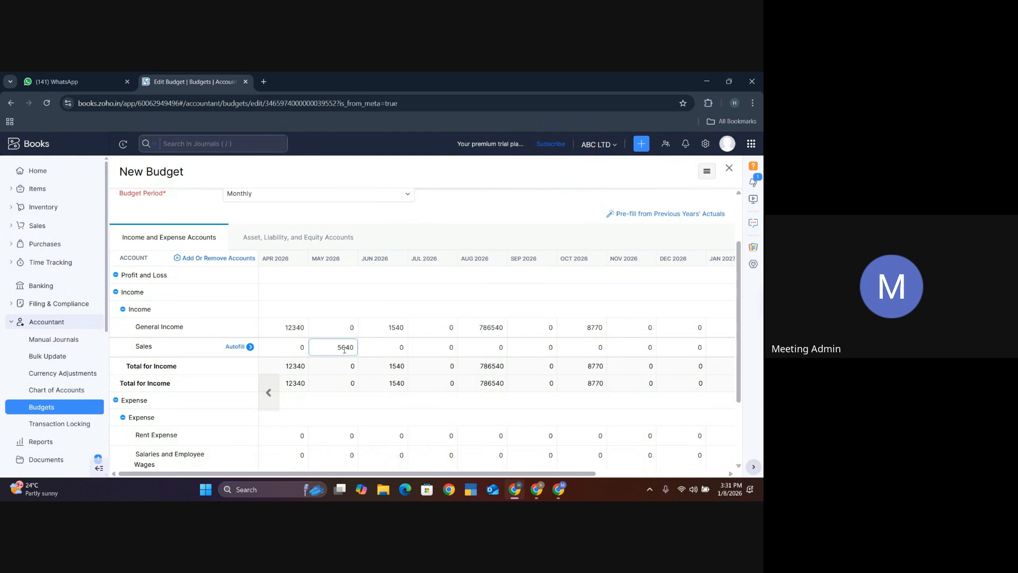
{"action": "left_click", "coordinate": [440, 348]}
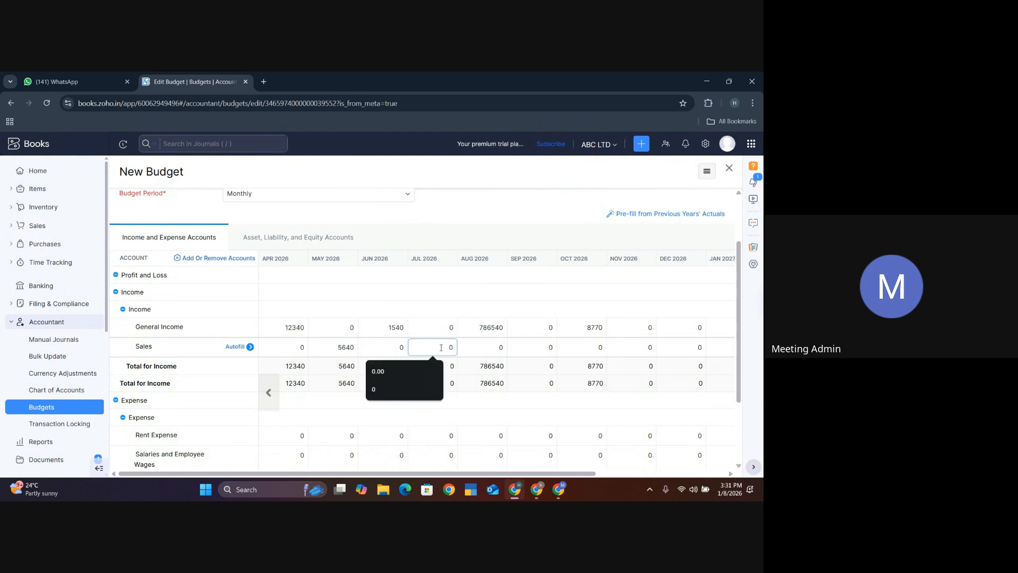
{"action": "type", "text": "789"}
{"action": "left_click", "coordinate": [551, 351]}
{"action": "type", "text": "09867"}
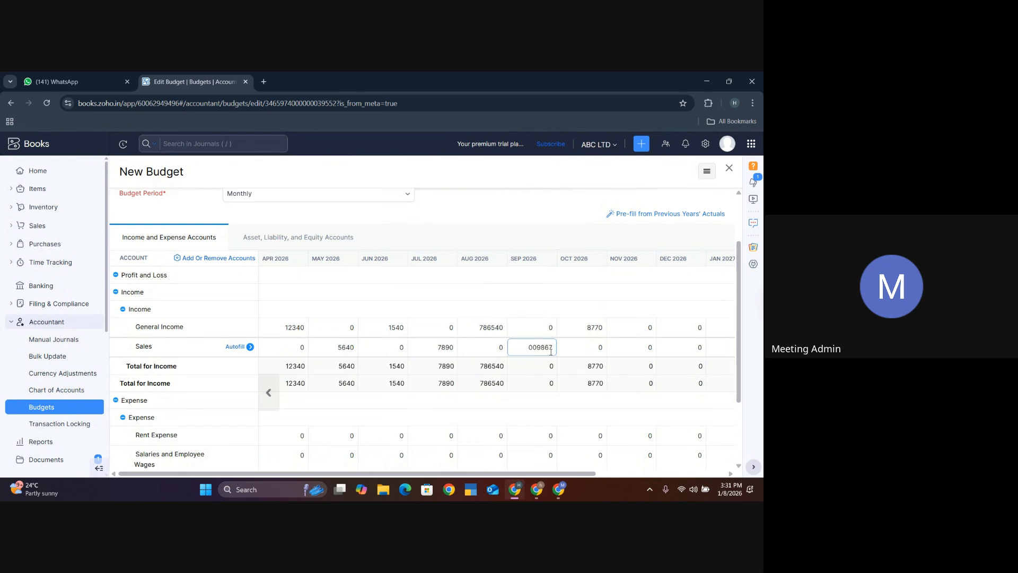
{"action": "key", "text": "BackSpace"}
{"action": "key", "text": "BackSpace"}
{"action": "key", "text": "BackSpace"}
{"action": "key", "text": "BackSpace"}
{"action": "key", "text": "BackSpace"}
{"action": "key", "text": "BackSpace"}
{"action": "type", "text": "987"}
{"action": "left_click", "coordinate": [510, 414]}
Step: Enter a Rent Expense amount of 2340 for April 2026 in the budget
{"action": "scroll", "coordinate": [469, 396], "scroll_direction": "down", "scroll_amount": 1}
{"action": "scroll", "coordinate": [469, 396], "scroll_direction": "down", "scroll_amount": 3}
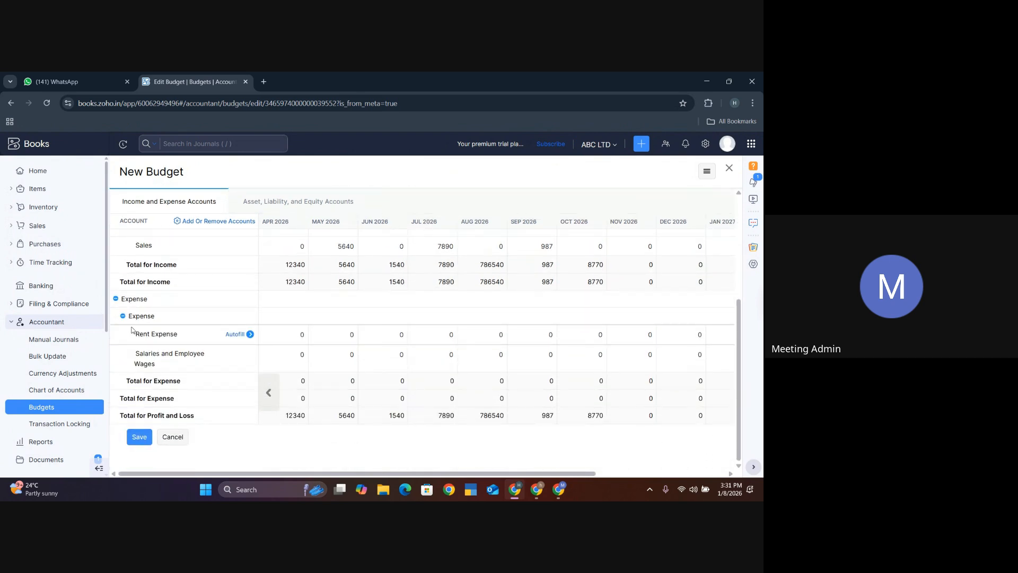
{"action": "left_click", "coordinate": [302, 355]}
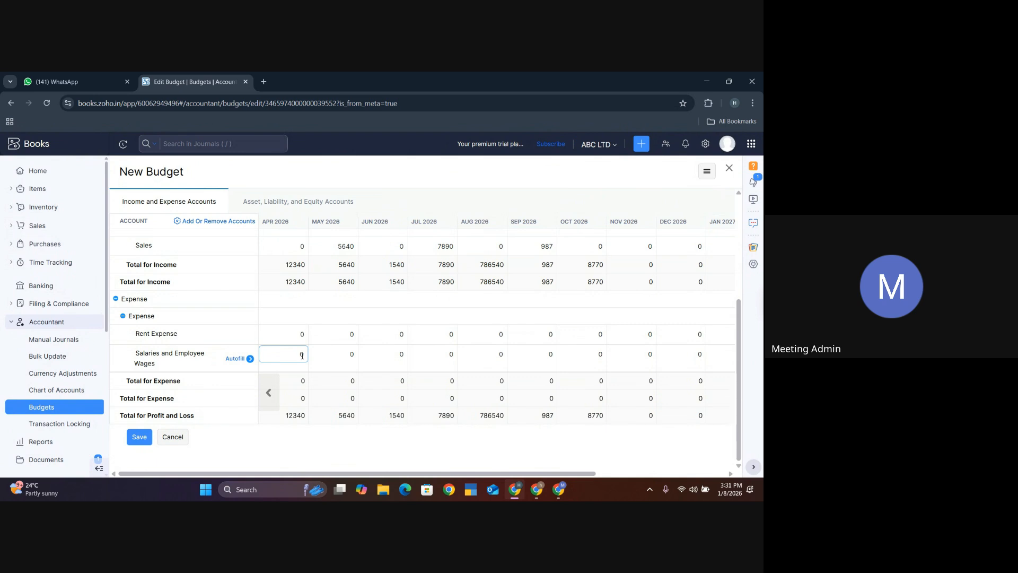
{"action": "left_click", "coordinate": [232, 359]}
{"action": "left_click", "coordinate": [232, 336]}
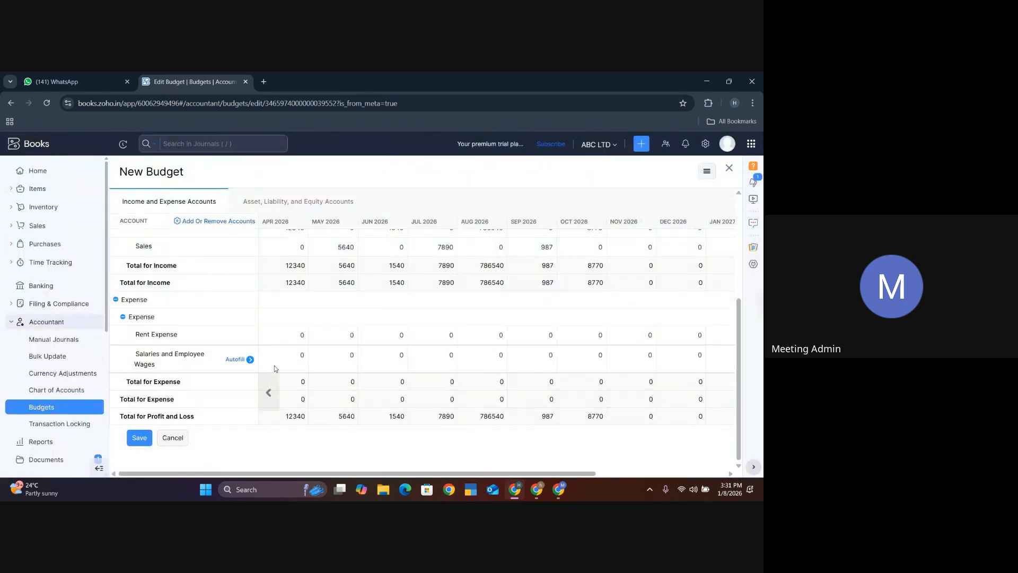
{"action": "left_click", "coordinate": [291, 340]}
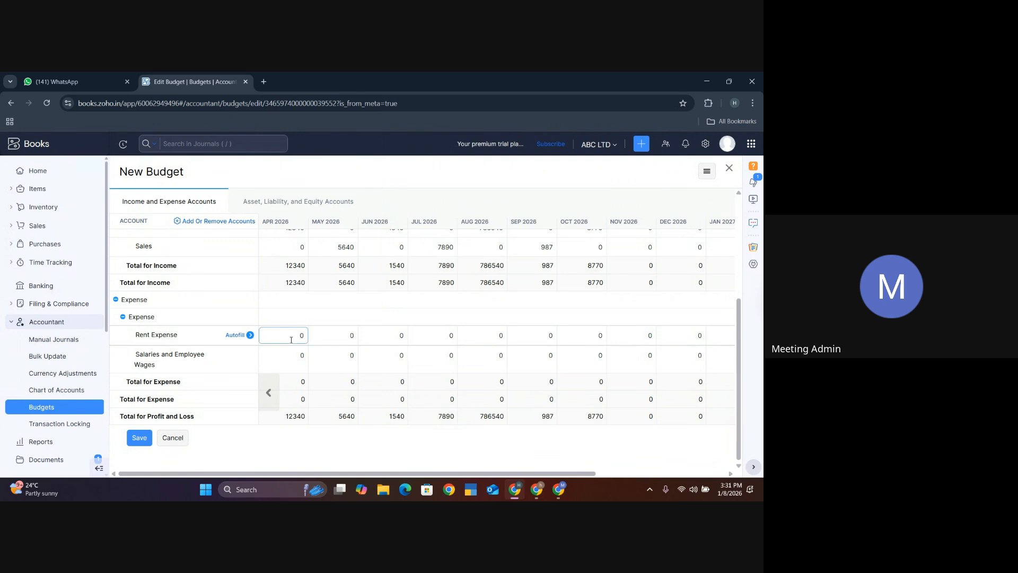
{"action": "type", "text": "2340"}
Step: Enter Salaries and Employee Wages amounts of 78880 for July and 99880 for October 2026
{"action": "left_click", "coordinate": [443, 356]}
{"action": "type", "text": "788"}
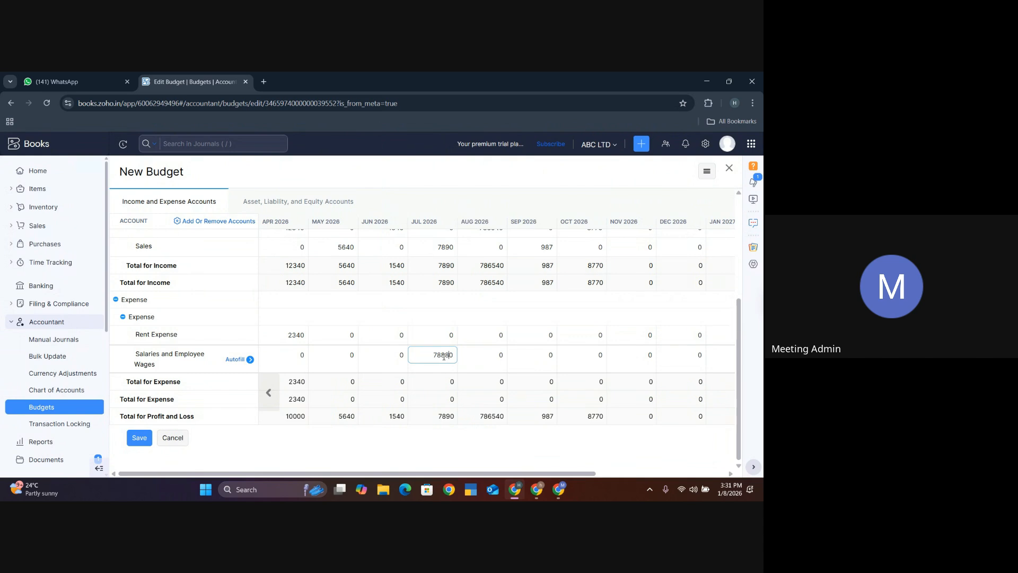
{"action": "left_click", "coordinate": [542, 367]}
{"action": "left_click", "coordinate": [590, 358]}
{"action": "type", "text": "9988"}
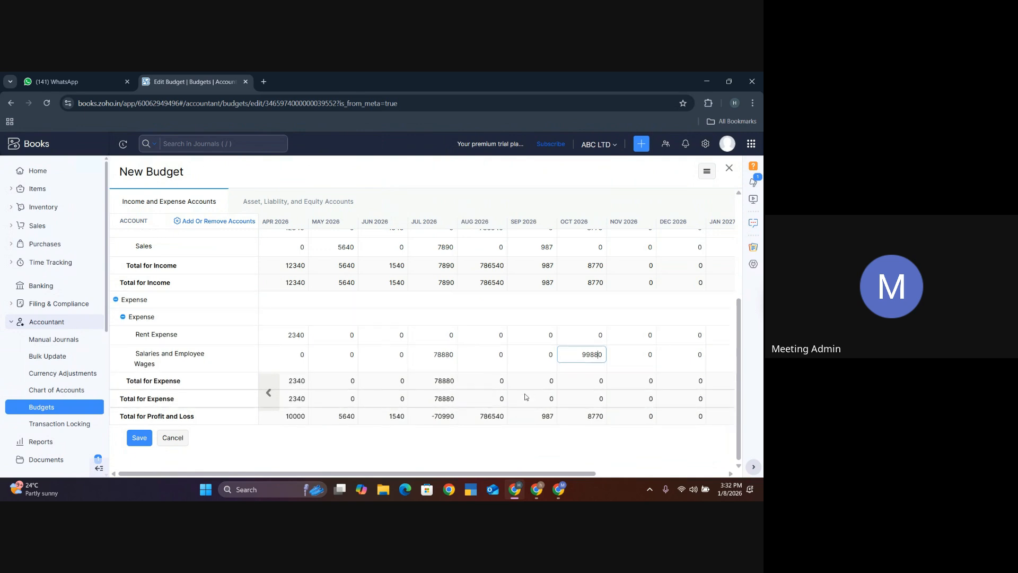
Step: Review the budget's income, expense and profit and loss rows, and check the available budget period options
{"action": "scroll", "coordinate": [524, 395], "scroll_direction": "up", "scroll_amount": 1}
{"action": "scroll", "coordinate": [525, 397], "scroll_direction": "down", "scroll_amount": 1}
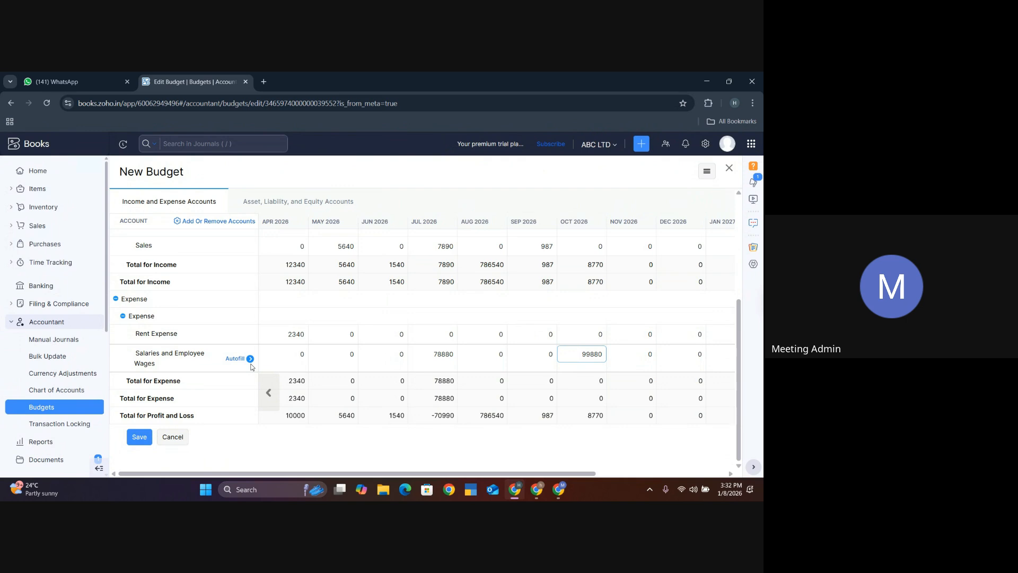
{"action": "scroll", "coordinate": [244, 360], "scroll_direction": "up", "scroll_amount": 3}
{"action": "scroll", "coordinate": [250, 367], "scroll_direction": "down", "scroll_amount": 3}
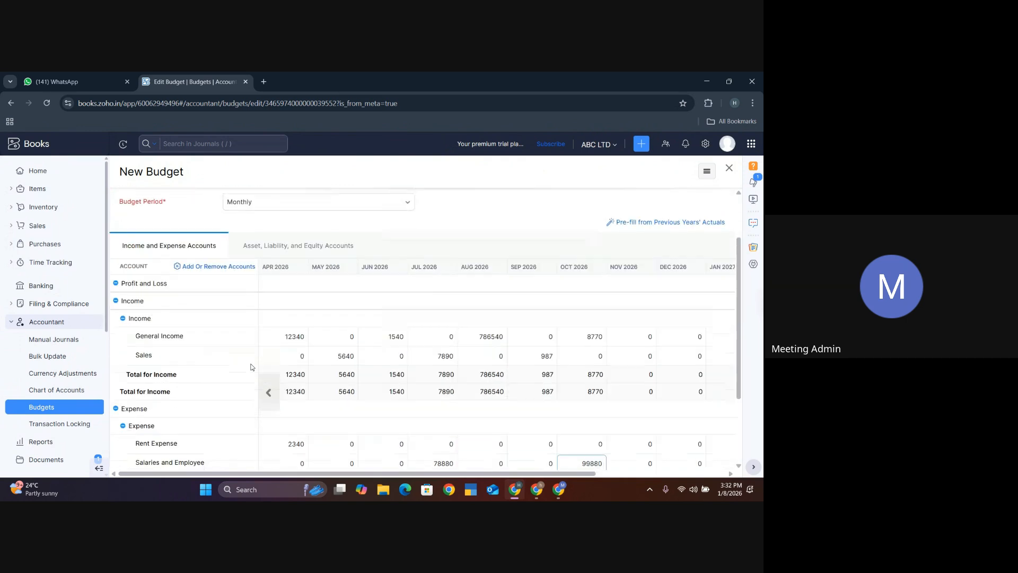
{"action": "left_click", "coordinate": [408, 203]}
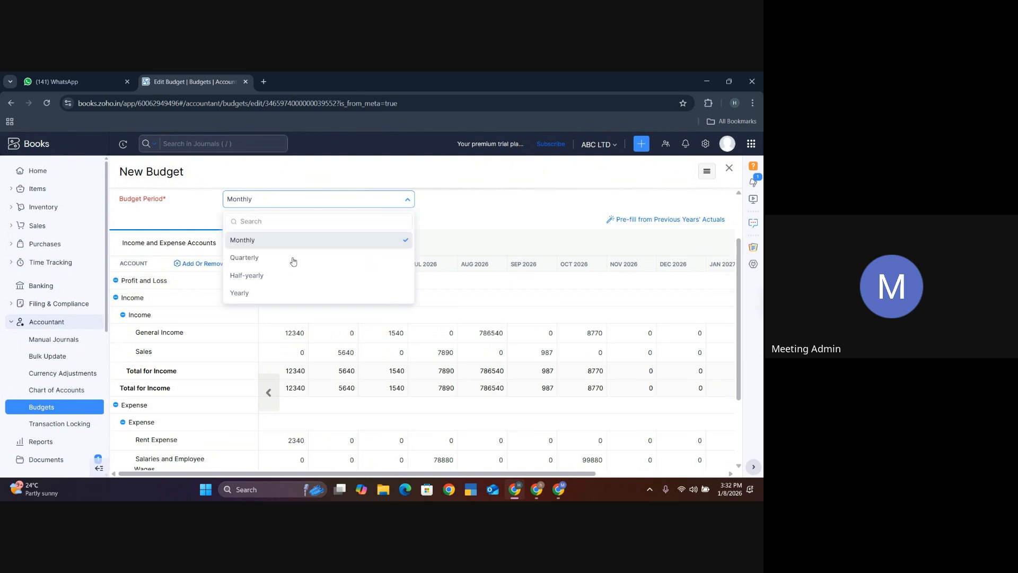
{"action": "left_click_drag", "start_coordinate": [319, 249], "coordinate": [452, 221]}
{"action": "left_click", "coordinate": [462, 227]}
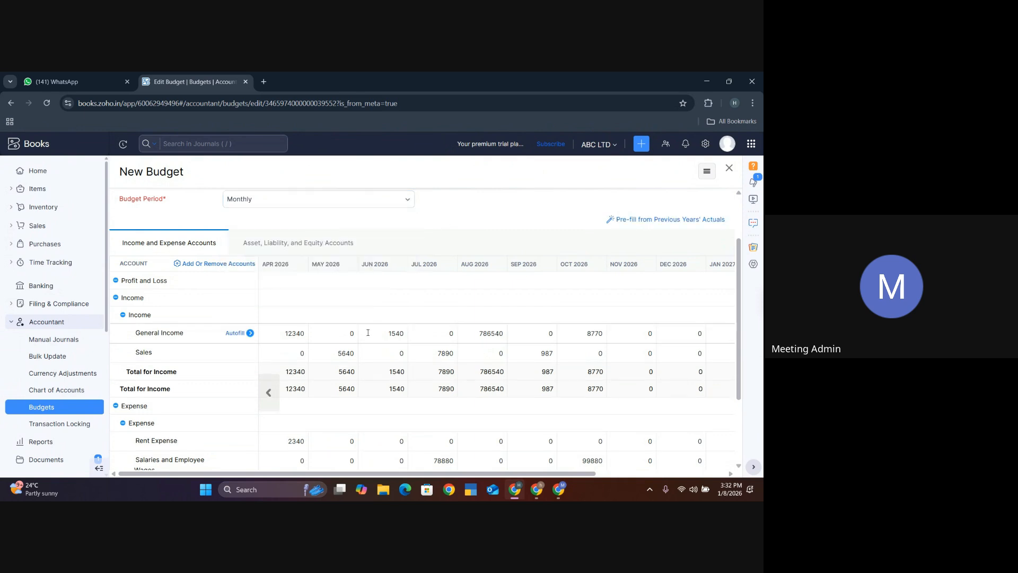
{"action": "scroll", "coordinate": [244, 334], "scroll_direction": "down", "scroll_amount": 4}
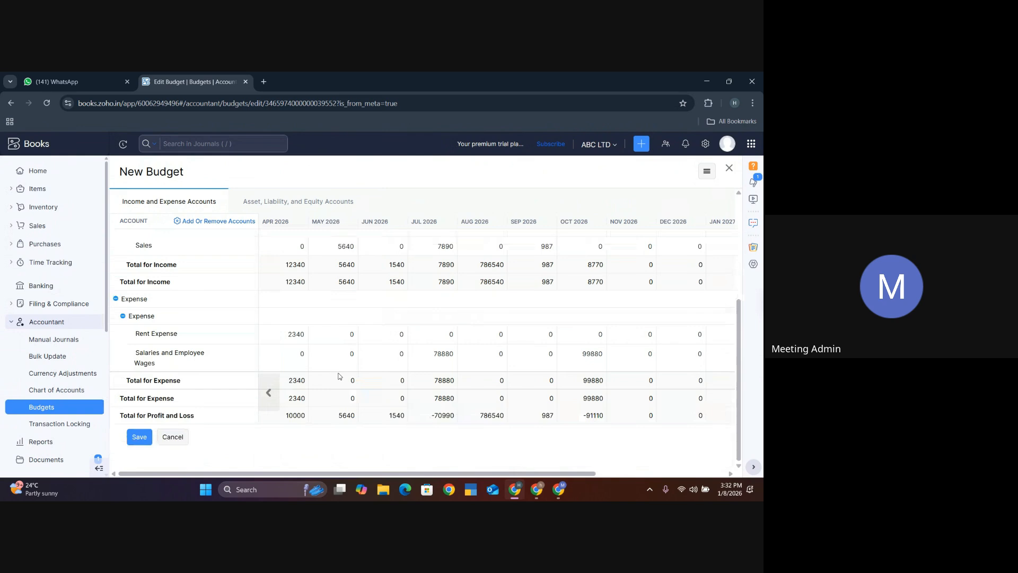
{"action": "scroll", "coordinate": [404, 328], "scroll_direction": "up", "scroll_amount": 5}
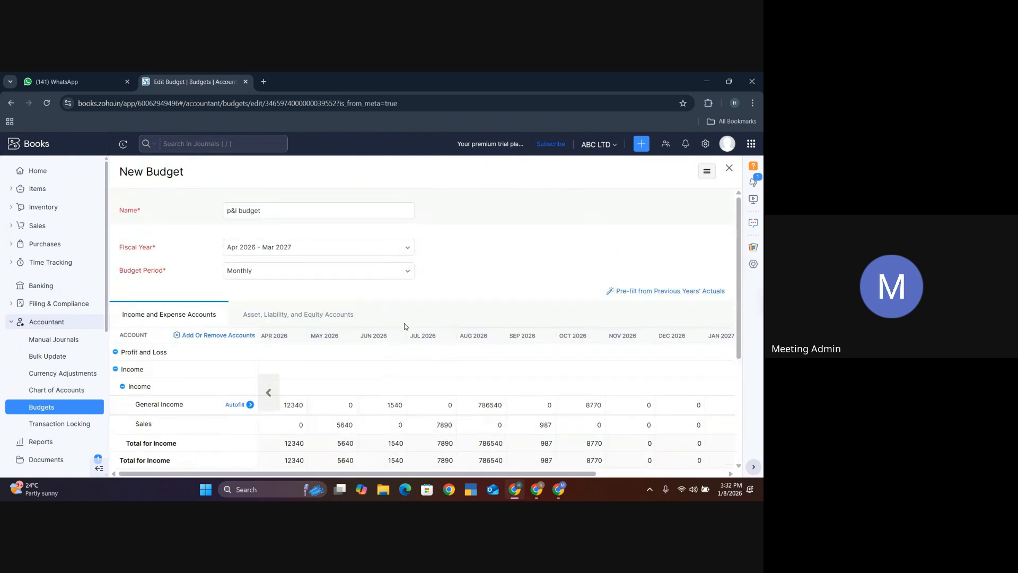
{"action": "scroll", "coordinate": [366, 333], "scroll_direction": "down", "scroll_amount": 2}
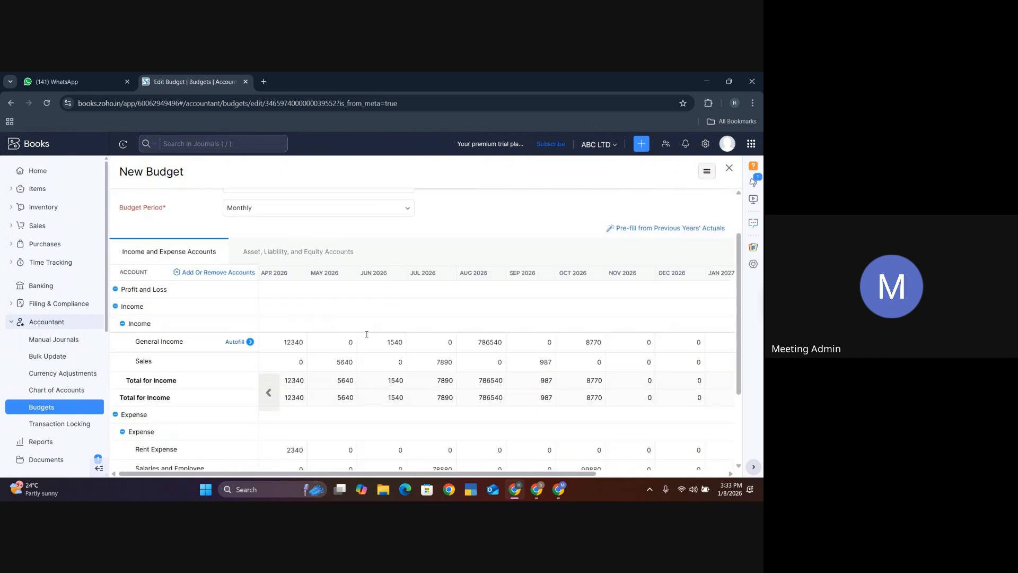
{"action": "scroll", "coordinate": [366, 334], "scroll_direction": "down", "scroll_amount": 3}
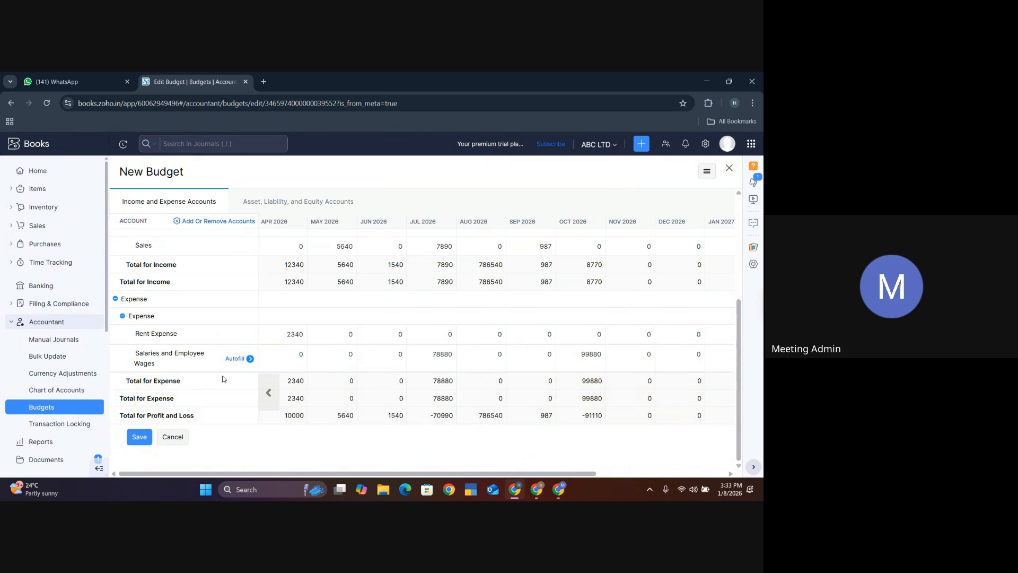
Step: Save the budget and look over its monthly income and expense amounts
{"action": "left_click", "coordinate": [141, 436]}
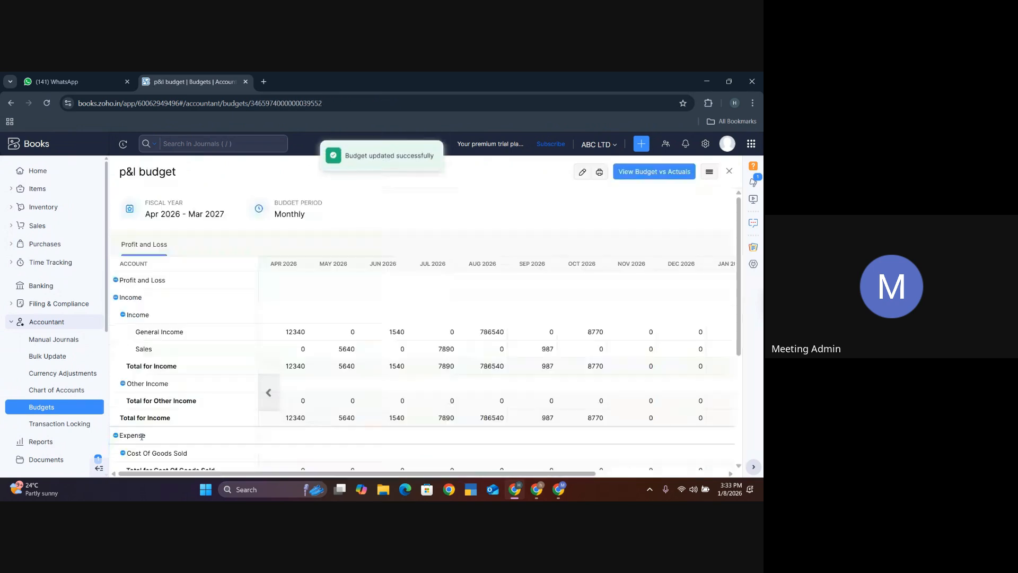
{"action": "scroll", "coordinate": [401, 376], "scroll_direction": "down", "scroll_amount": 1}
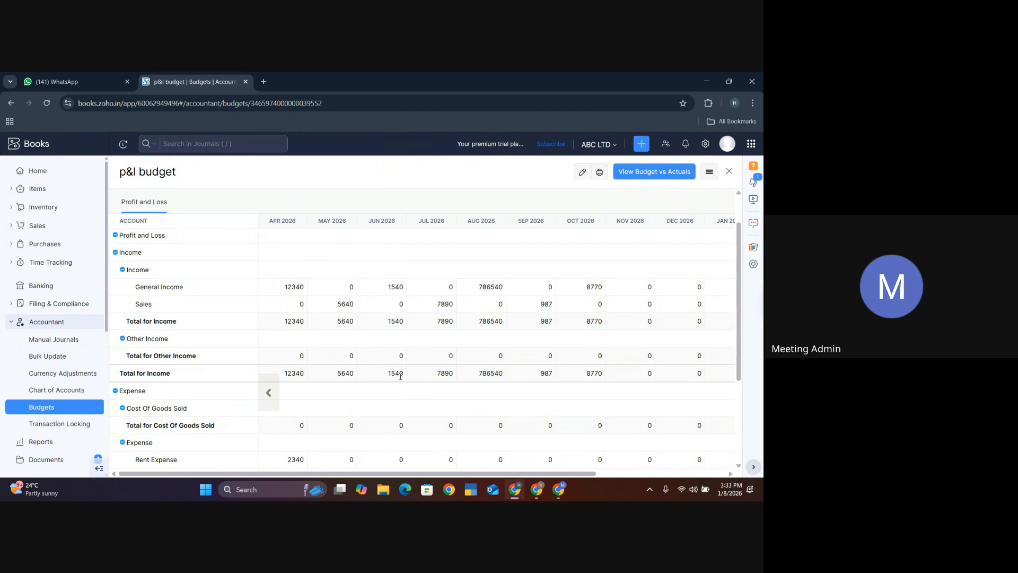
{"action": "scroll", "coordinate": [400, 349], "scroll_direction": "down", "scroll_amount": 3}
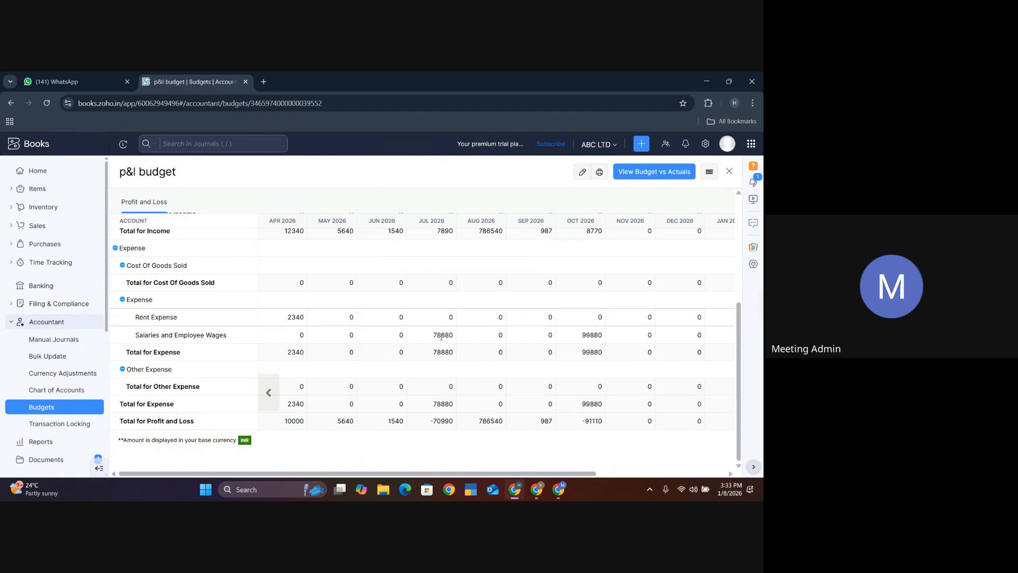
{"action": "scroll", "coordinate": [405, 302], "scroll_direction": "up", "scroll_amount": 4}
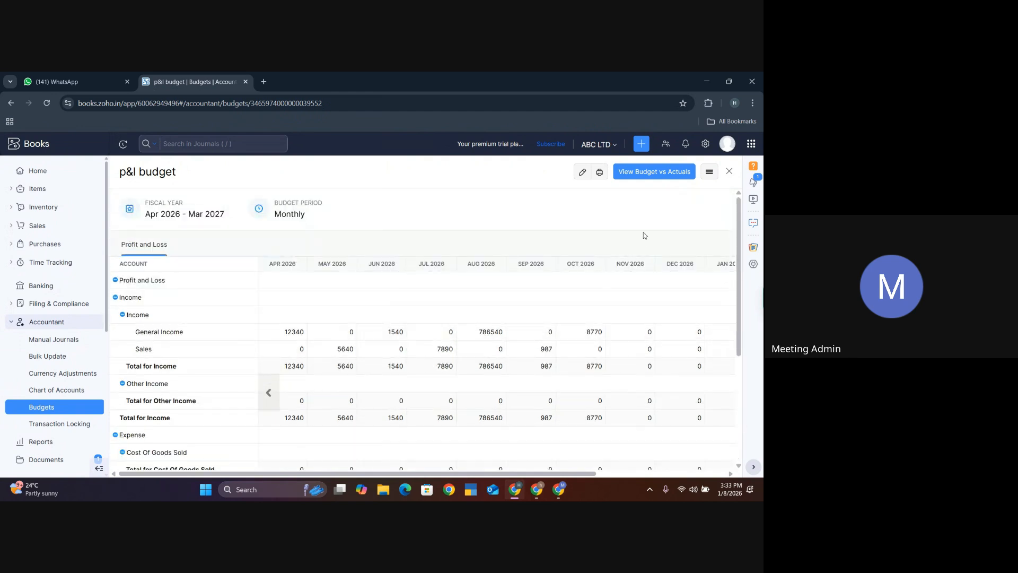
Step: View the p&l budget's Budget Vs Actuals report, examine the monthly budget, actual and over-budget figures, and return to the budget
{"action": "left_click", "coordinate": [635, 180]}
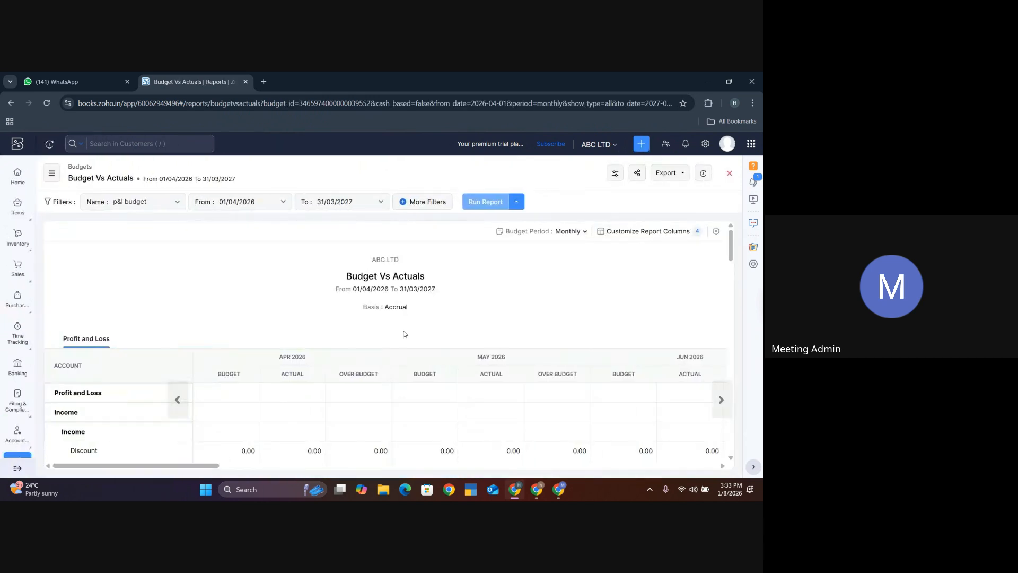
{"action": "scroll", "coordinate": [406, 332], "scroll_direction": "down", "scroll_amount": 3}
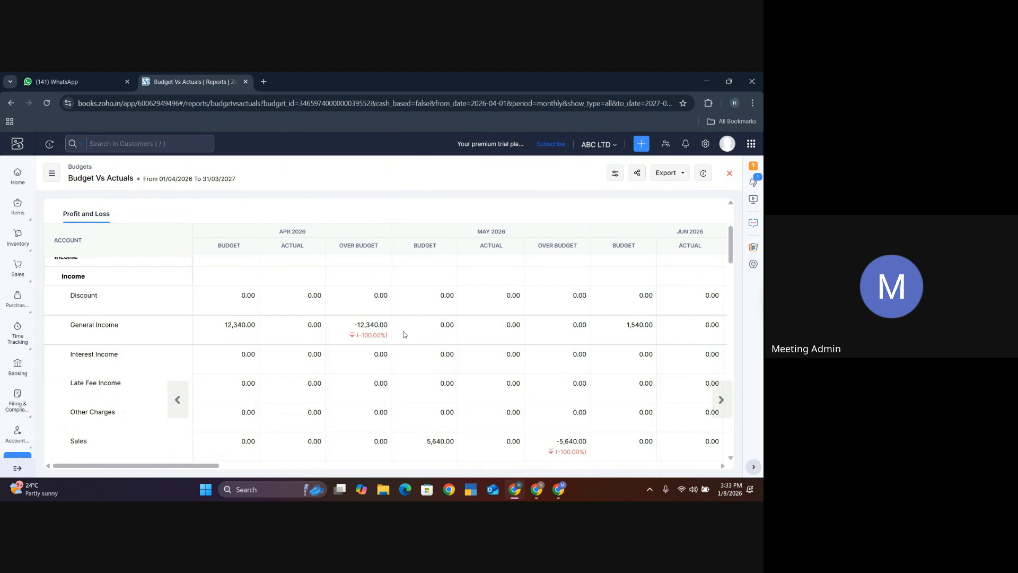
{"action": "scroll", "coordinate": [404, 334], "scroll_direction": "up", "scroll_amount": 1}
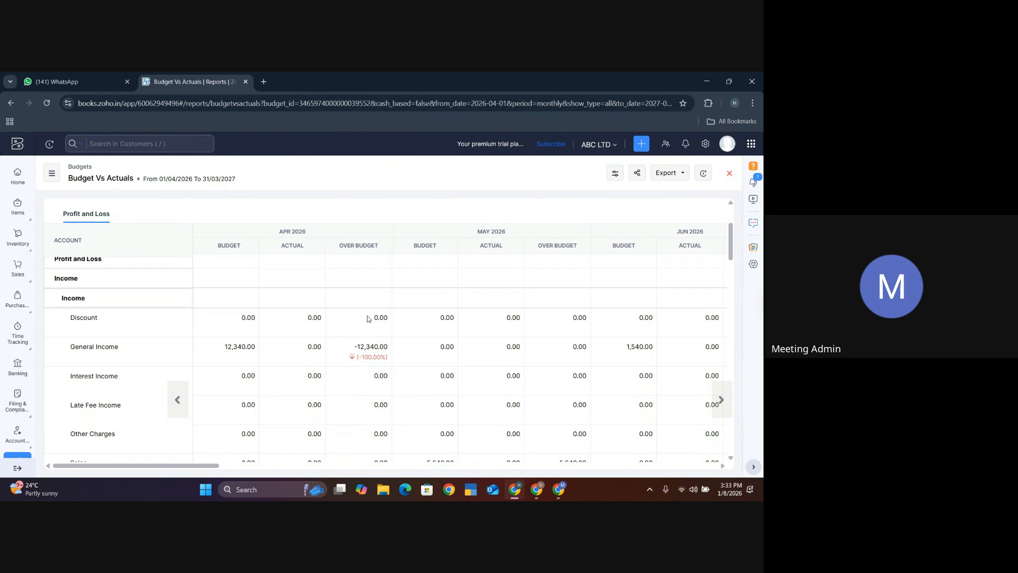
{"action": "scroll", "coordinate": [373, 354], "scroll_direction": "down", "scroll_amount": 1}
{"action": "scroll", "coordinate": [373, 354], "scroll_direction": "up", "scroll_amount": 2}
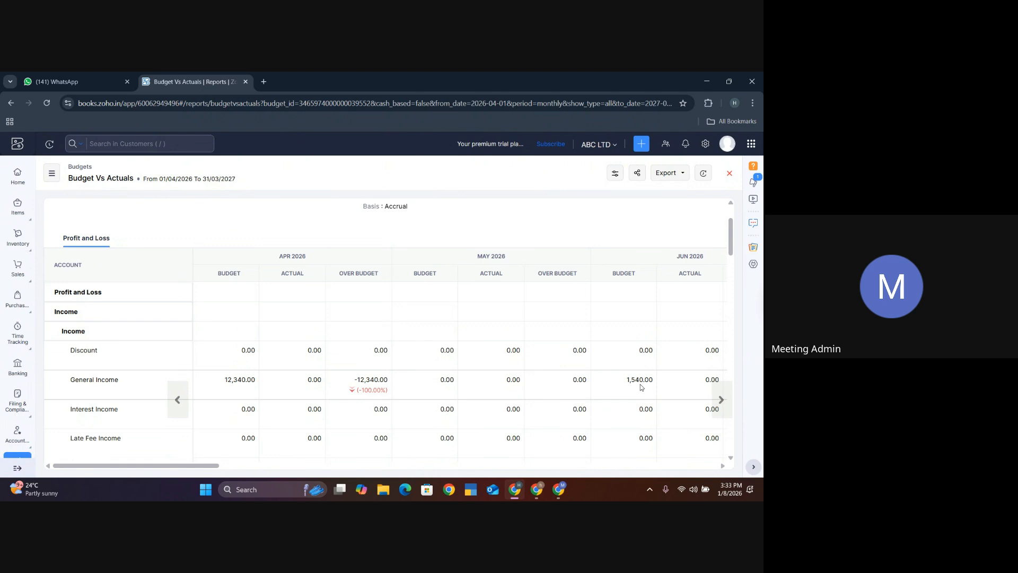
{"action": "scroll", "coordinate": [639, 384], "scroll_direction": "right", "scroll_amount": 3}
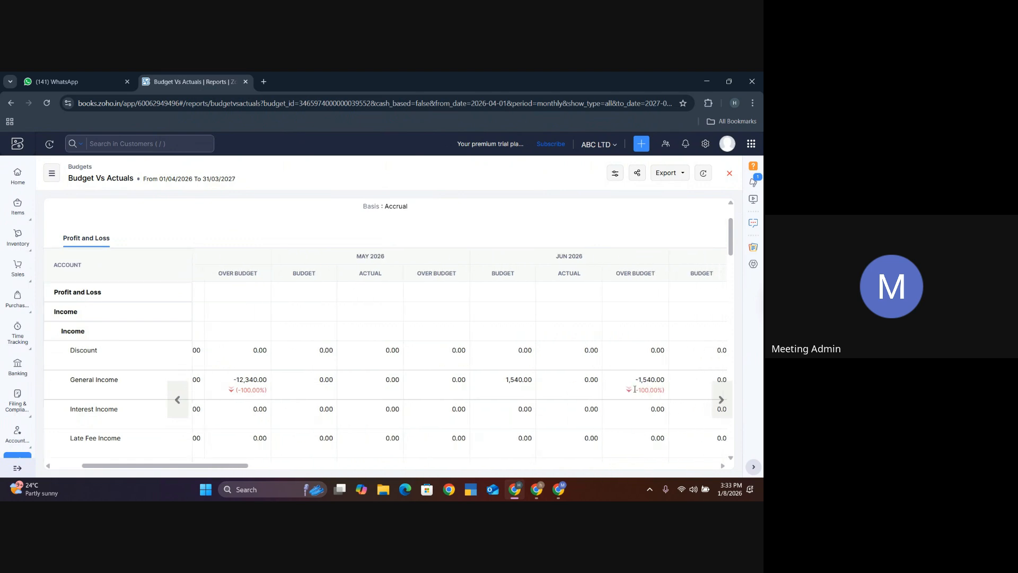
{"action": "scroll", "coordinate": [635, 389], "scroll_direction": "down", "scroll_amount": 5}
{"action": "scroll", "coordinate": [636, 392], "scroll_direction": "right", "scroll_amount": 2}
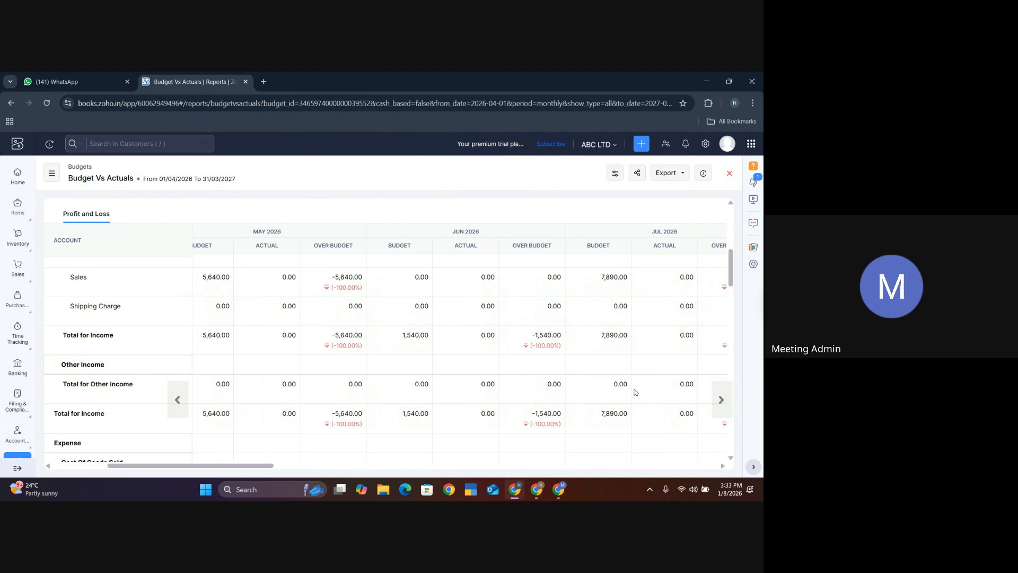
{"action": "scroll", "coordinate": [636, 392], "scroll_direction": "right", "scroll_amount": 2}
{"action": "scroll", "coordinate": [635, 393], "scroll_direction": "up", "scroll_amount": 3}
{"action": "scroll", "coordinate": [636, 393], "scroll_direction": "right", "scroll_amount": 2}
{"action": "scroll", "coordinate": [635, 391], "scroll_direction": "left", "scroll_amount": 1}
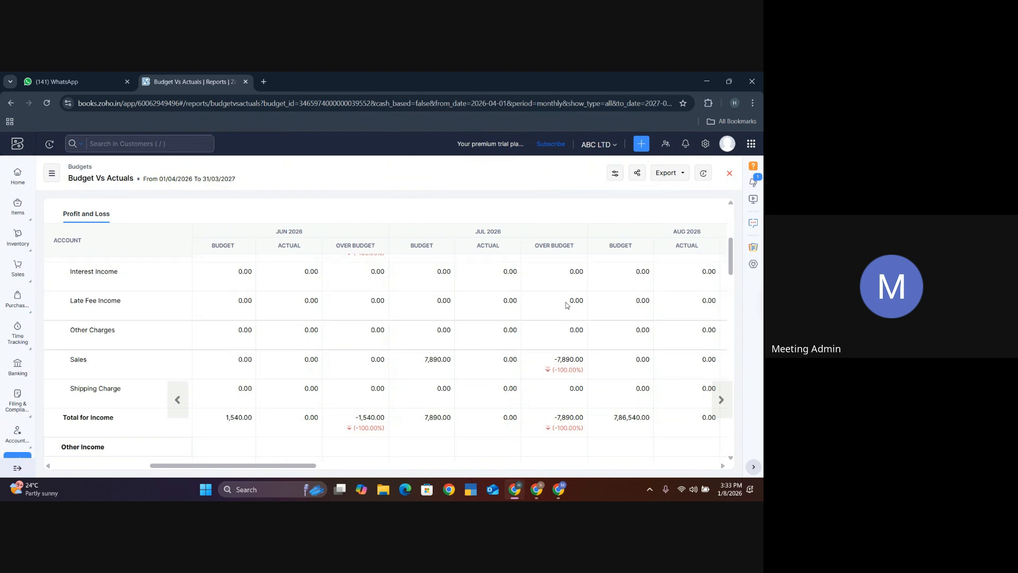
{"action": "scroll", "coordinate": [569, 345], "scroll_direction": "down", "scroll_amount": 5}
{"action": "scroll", "coordinate": [570, 367], "scroll_direction": "down", "scroll_amount": 2}
{"action": "scroll", "coordinate": [570, 368], "scroll_direction": "up", "scroll_amount": 4}
{"action": "scroll", "coordinate": [570, 371], "scroll_direction": "left", "scroll_amount": 1}
{"action": "scroll", "coordinate": [570, 371], "scroll_direction": "left", "scroll_amount": 8}
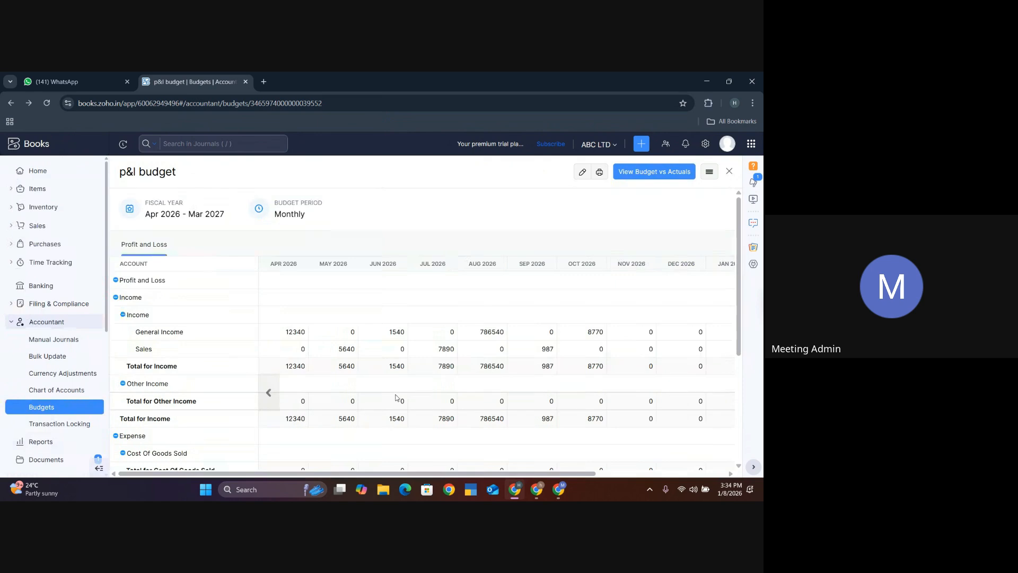
Step: Check the budget's expense rows, and reopen the Budget Vs Actuals report to examine it down to the profit and loss total
{"action": "scroll", "coordinate": [395, 397], "scroll_direction": "down", "scroll_amount": 5}
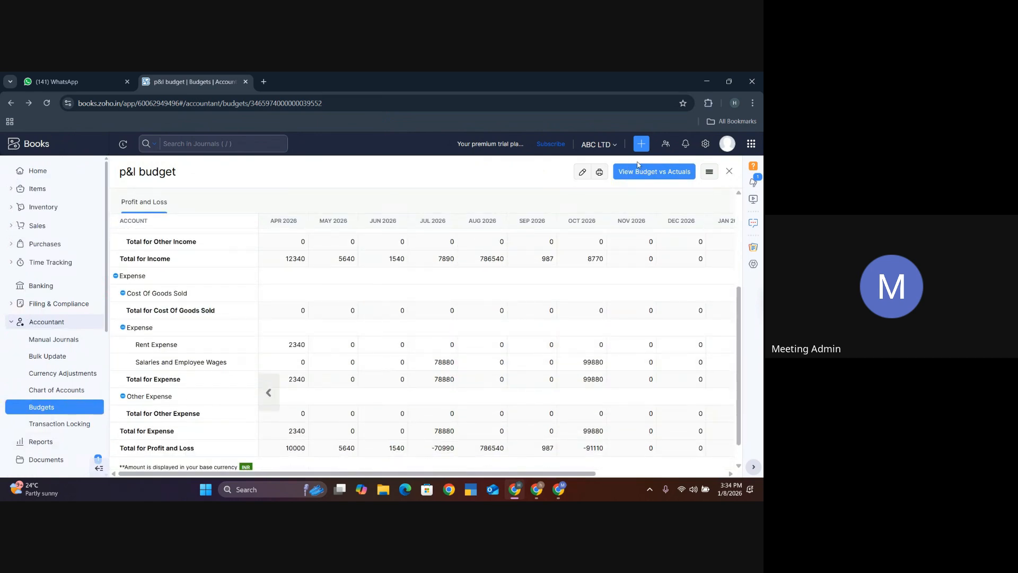
{"action": "left_click", "coordinate": [638, 172]}
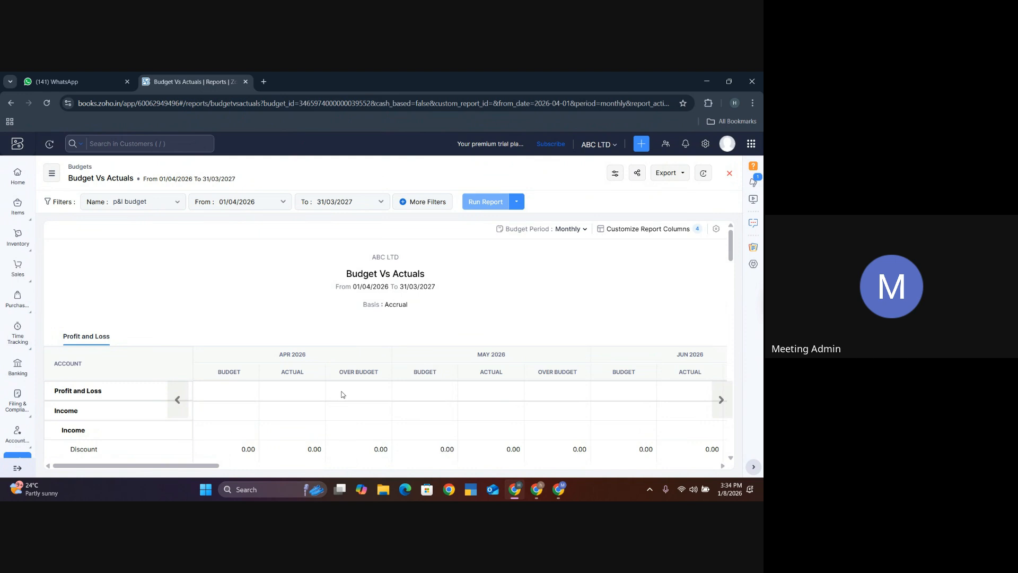
{"action": "scroll", "coordinate": [341, 395], "scroll_direction": "down", "scroll_amount": 10}
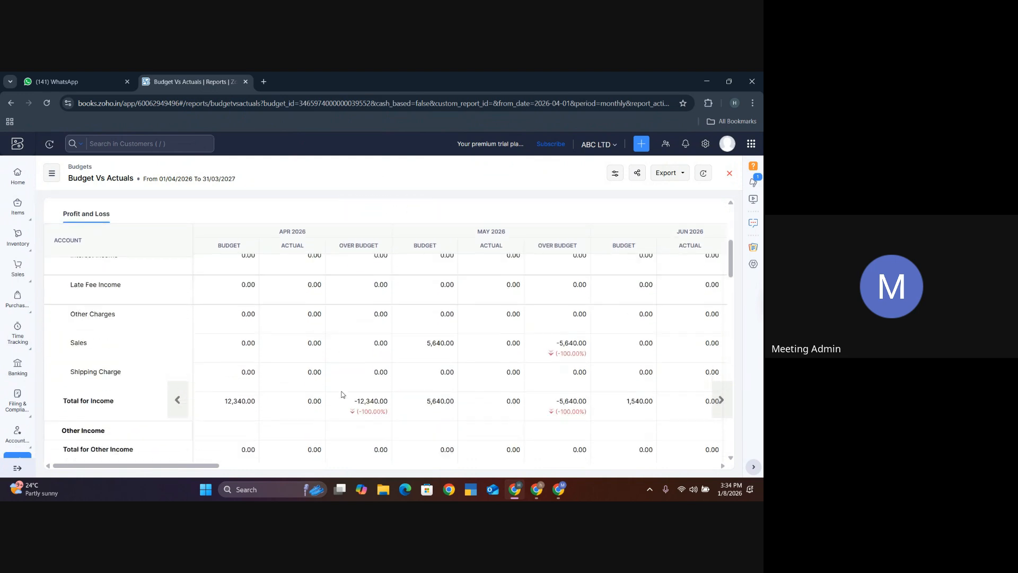
{"action": "scroll", "coordinate": [341, 395], "scroll_direction": "down", "scroll_amount": 10}
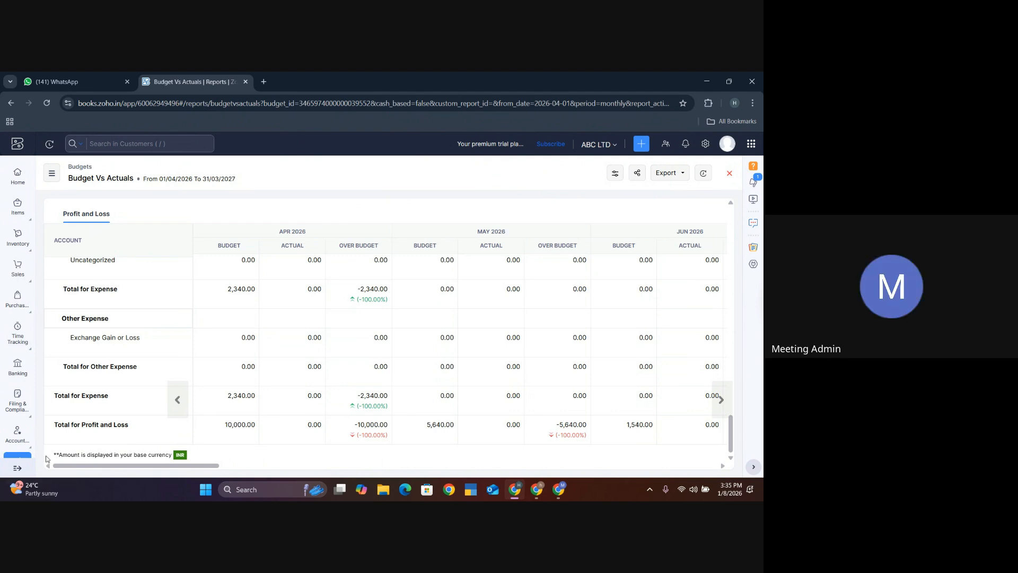
Step: In Transaction Locking, lock the Sales transactions with lock date 08/01/2026 and the reason "security purpose"
{"action": "left_click", "coordinate": [19, 438]}
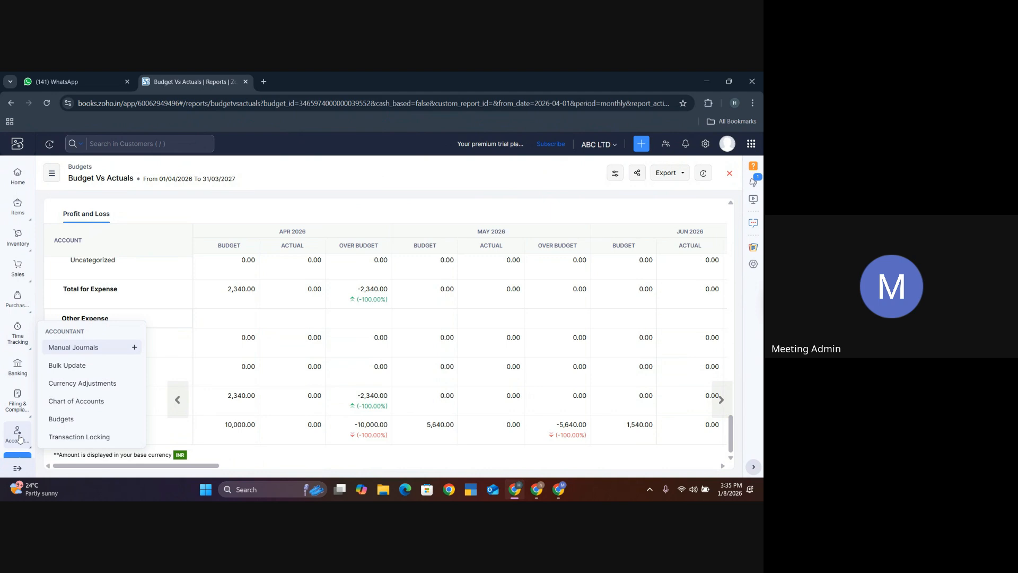
{"action": "left_click", "coordinate": [79, 437]}
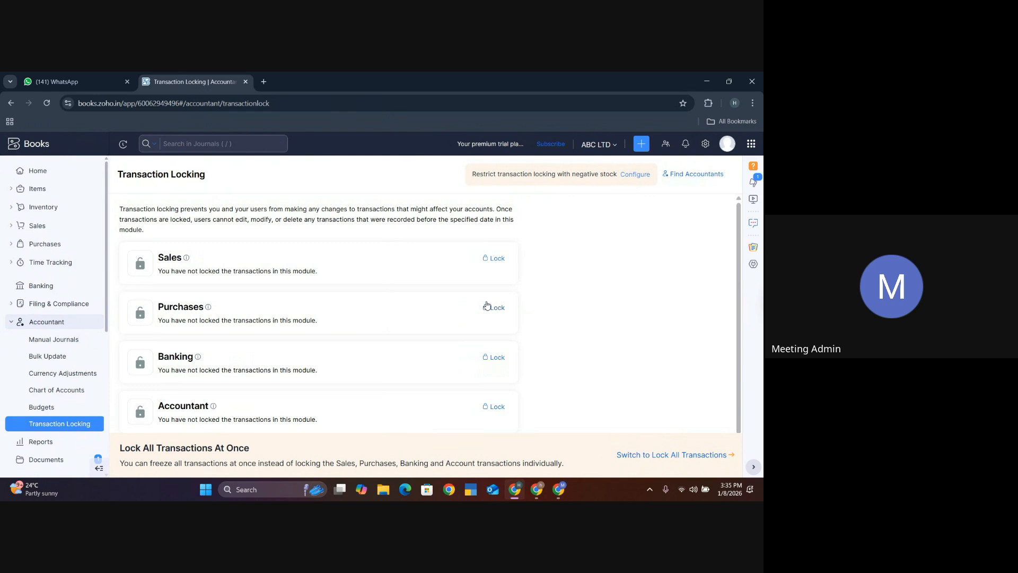
{"action": "left_click", "coordinate": [493, 259]}
{"action": "left_click", "coordinate": [261, 234]}
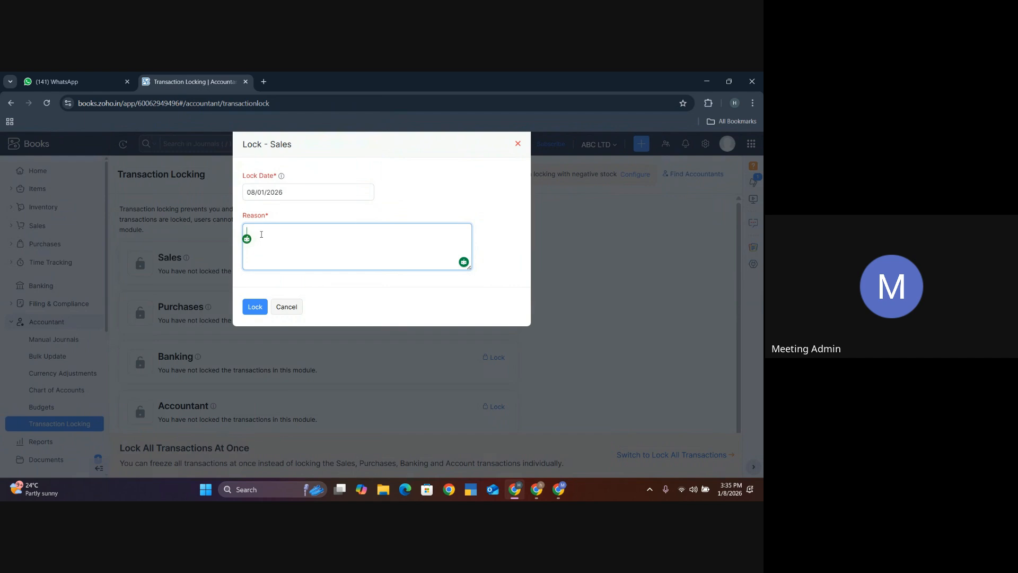
{"action": "type", "text": "security purpose"}
{"action": "left_click_drag", "start_coordinate": [297, 233], "coordinate": [238, 240]}
{"action": "left_click", "coordinate": [262, 309]}
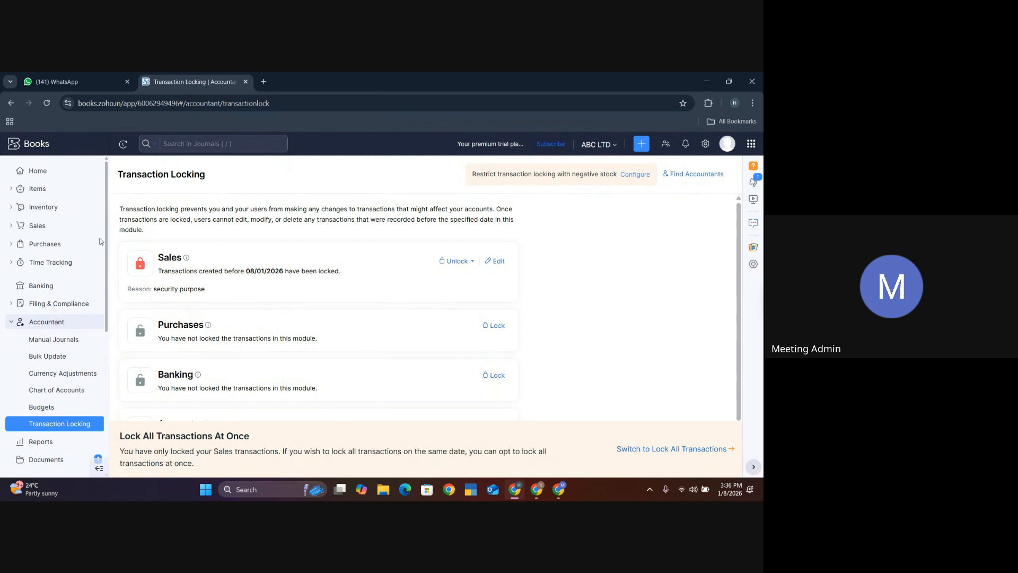
Step: View the active customers list, and return to Transaction Locking to examine the Sales unlock options and the other modules' lock status
{"action": "left_click", "coordinate": [68, 229]}
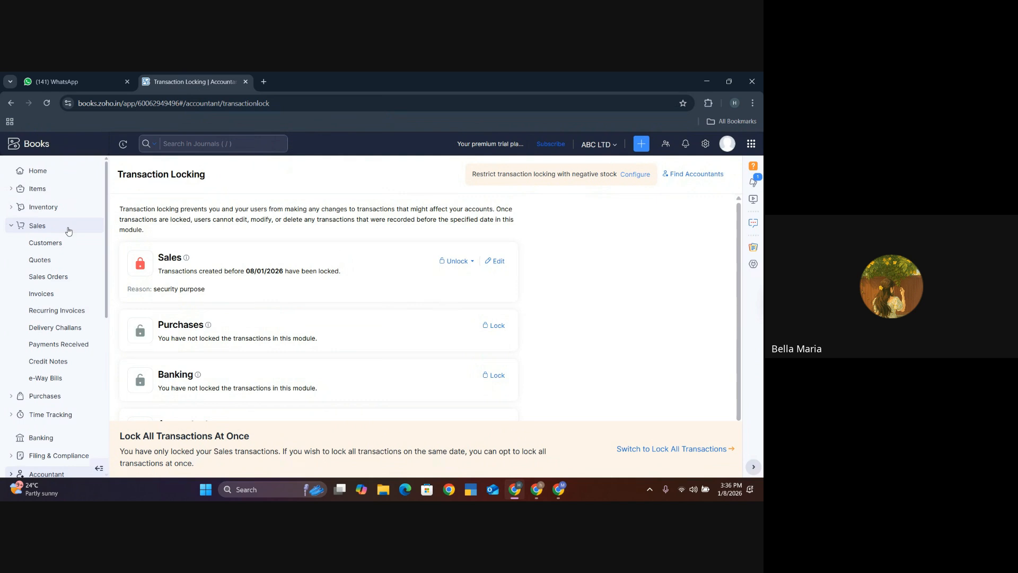
{"action": "left_click", "coordinate": [61, 242]}
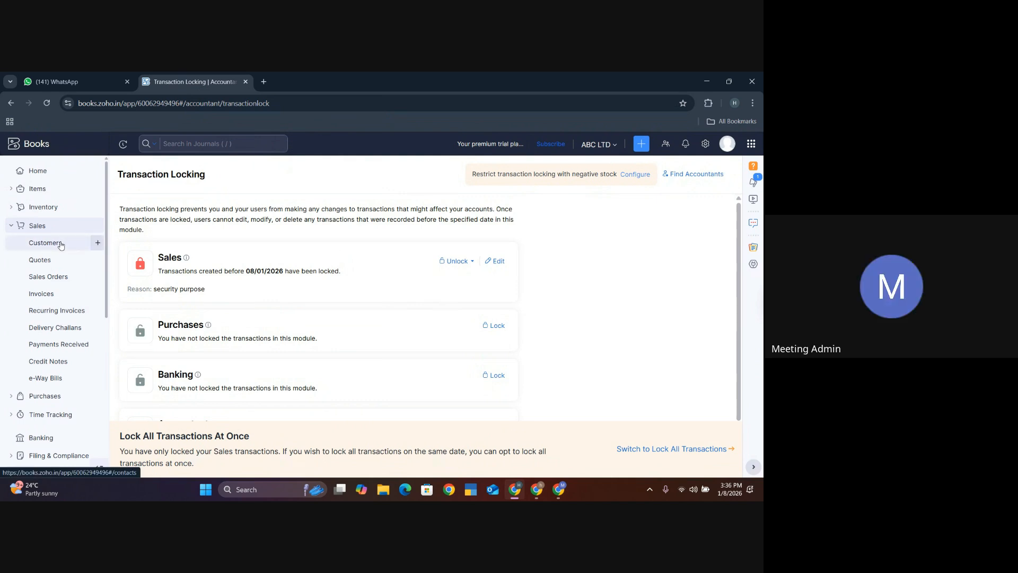
{"action": "scroll", "coordinate": [36, 367], "scroll_direction": "down", "scroll_amount": 3}
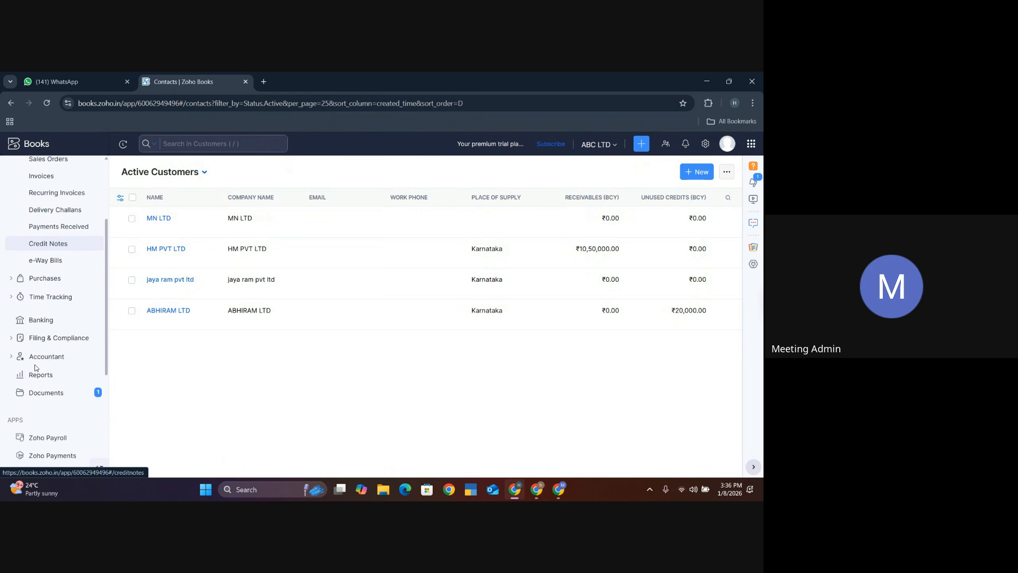
{"action": "left_click", "coordinate": [51, 358]}
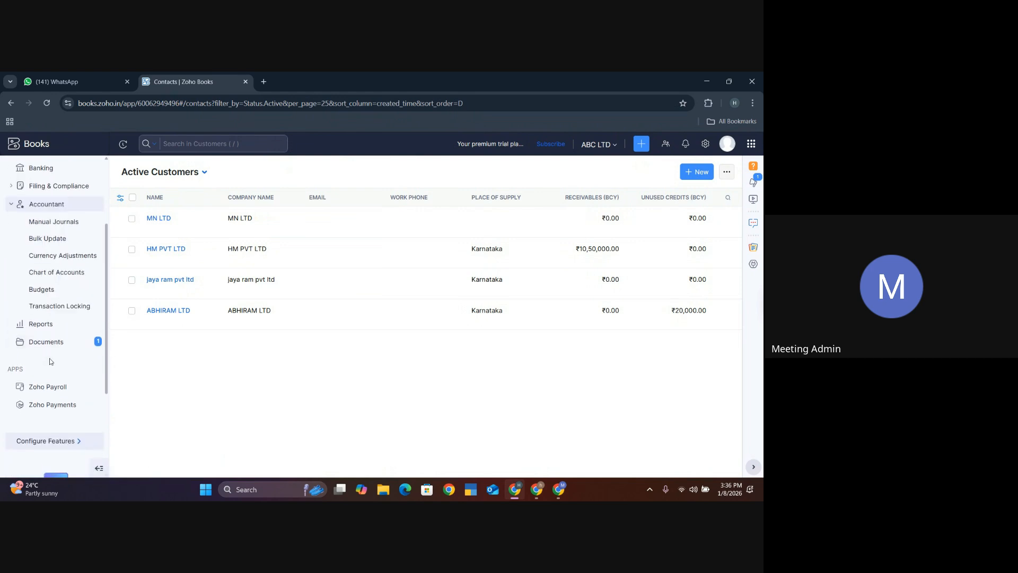
{"action": "left_click", "coordinate": [56, 313]}
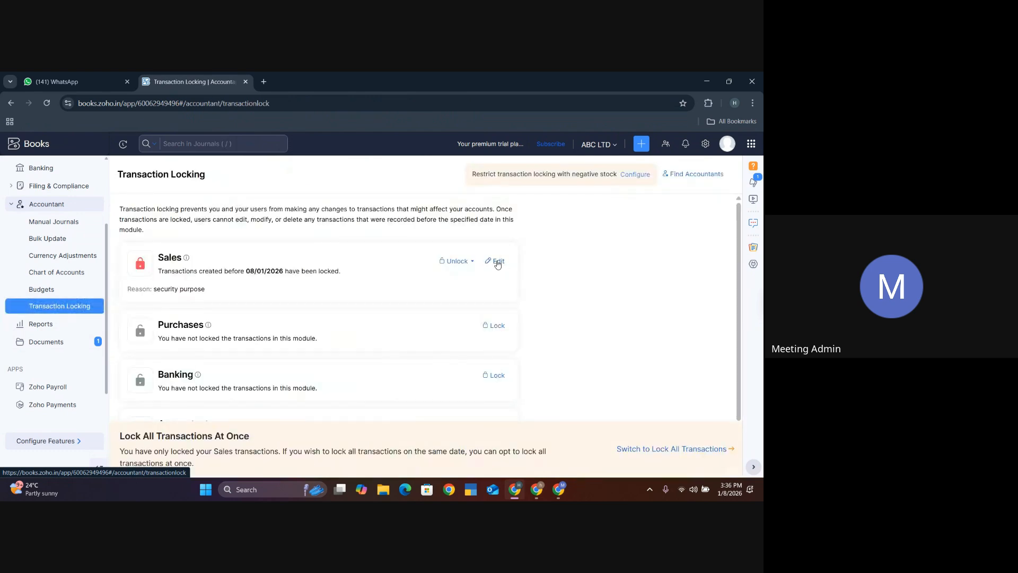
{"action": "left_click", "coordinate": [461, 265]}
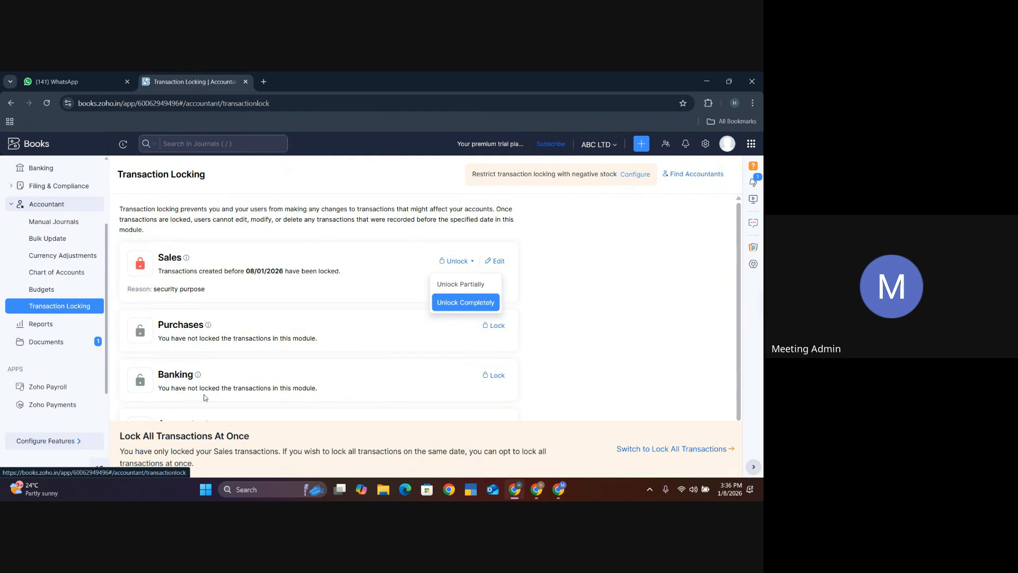
{"action": "scroll", "coordinate": [205, 396], "scroll_direction": "down", "scroll_amount": 1}
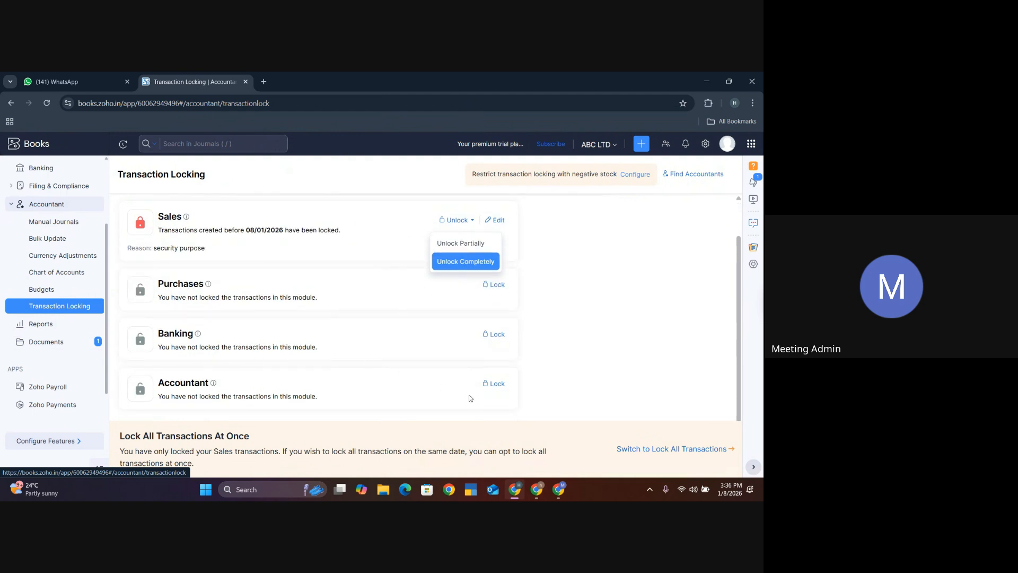
{"action": "left_click", "coordinate": [617, 343]}
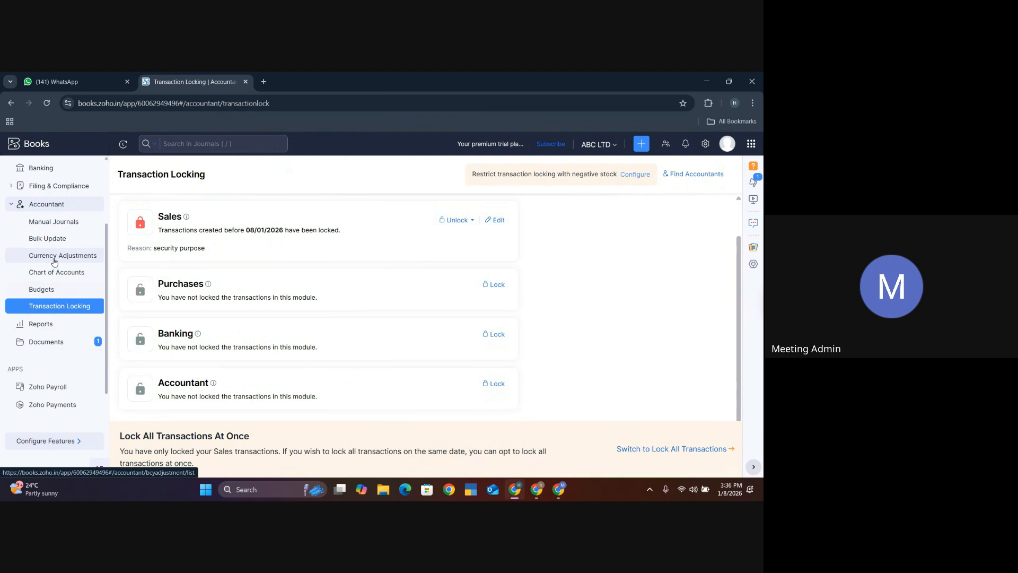
Step: Start a Bulk Update transaction filter with account Employee Reimbursements and contact HM PVT LTD
{"action": "left_click", "coordinate": [58, 240]}
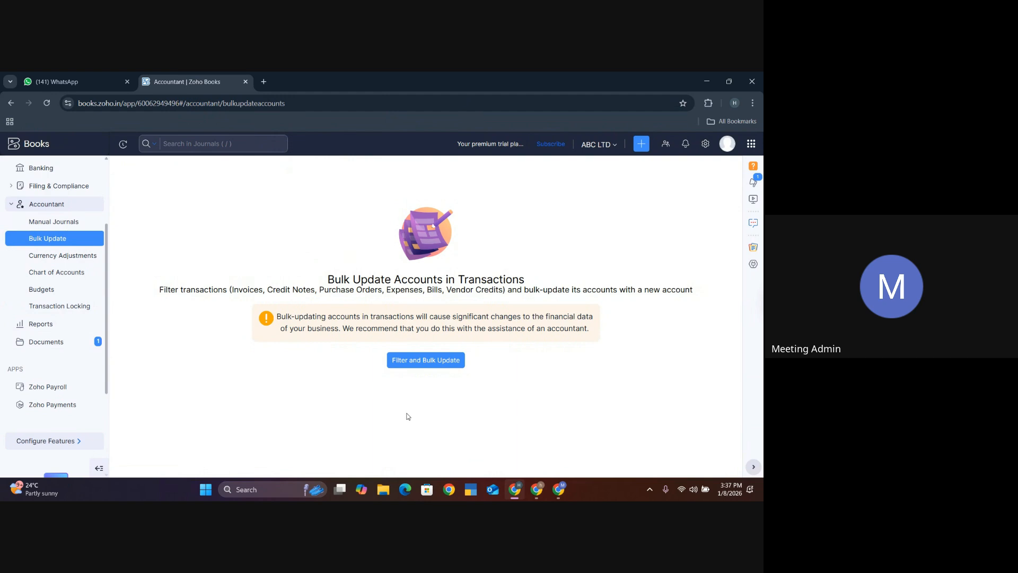
{"action": "left_click", "coordinate": [408, 365]}
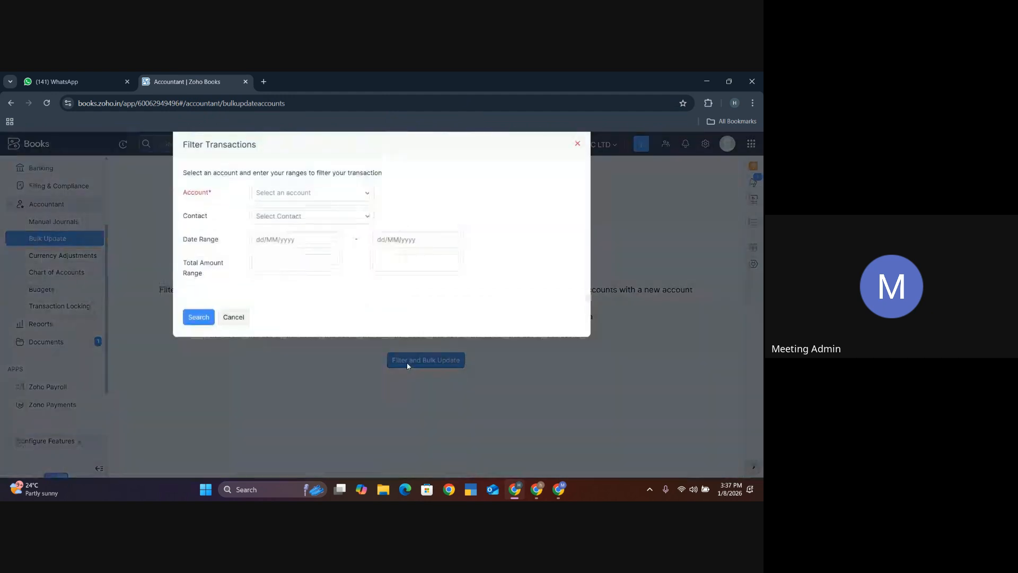
{"action": "left_click", "coordinate": [281, 197]}
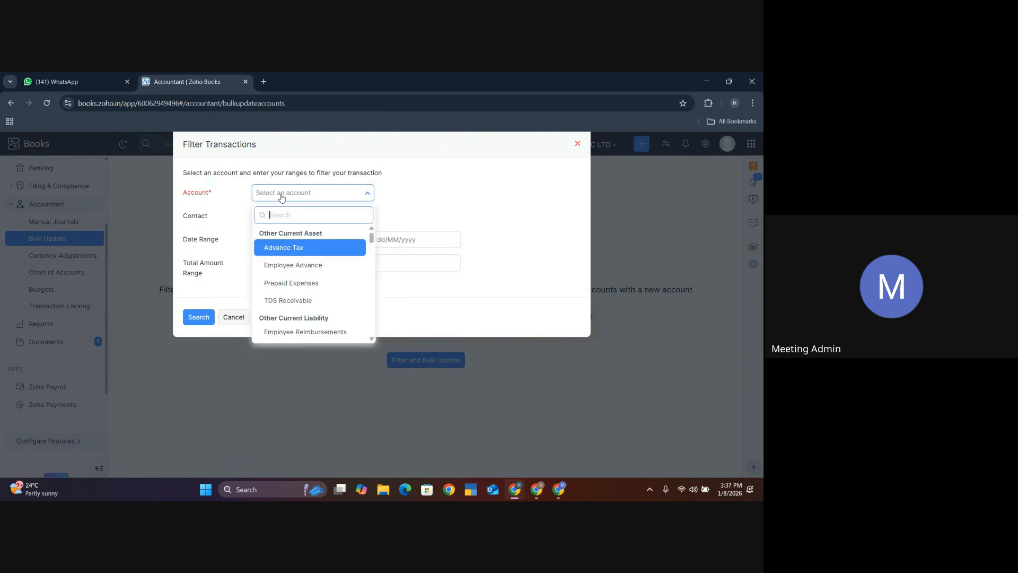
{"action": "left_click", "coordinate": [283, 332]}
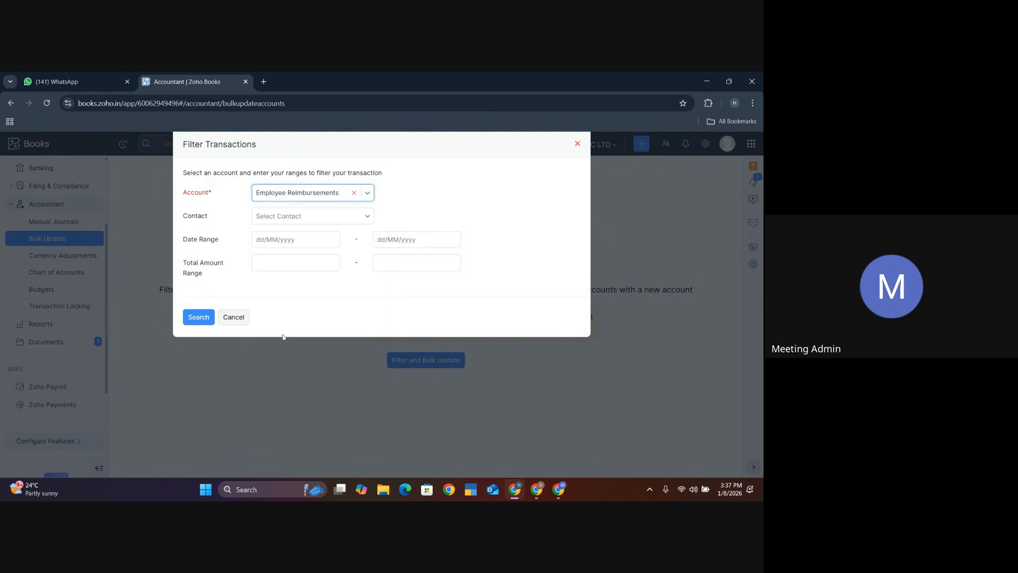
{"action": "left_click", "coordinate": [254, 219]}
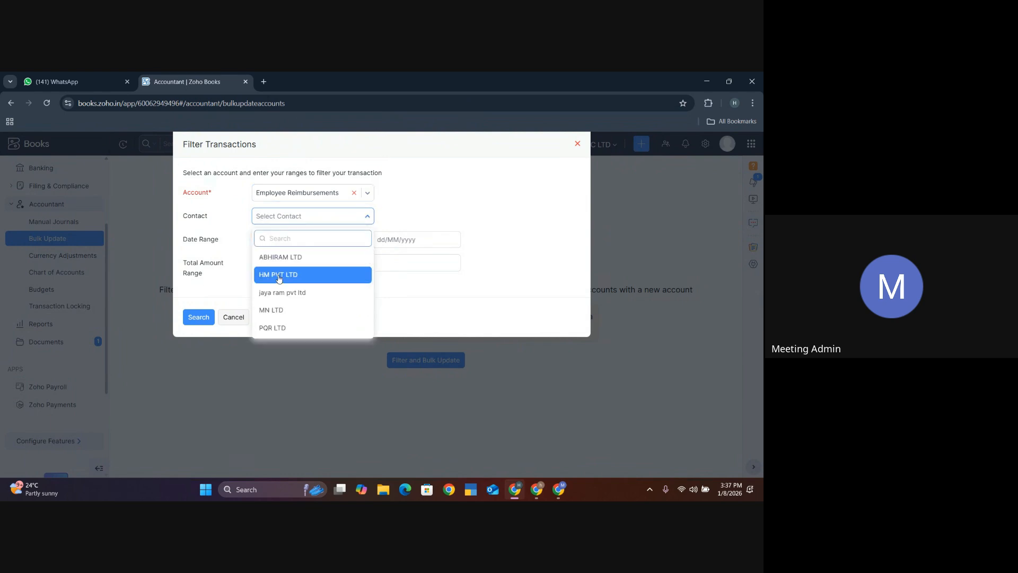
{"action": "left_click", "coordinate": [278, 274]}
Step: Set the filter's date range to 08/01/2026 - 09/01/2026 and total amount range to 55666 - 66666, and search for matching transactions
{"action": "left_click", "coordinate": [270, 240]}
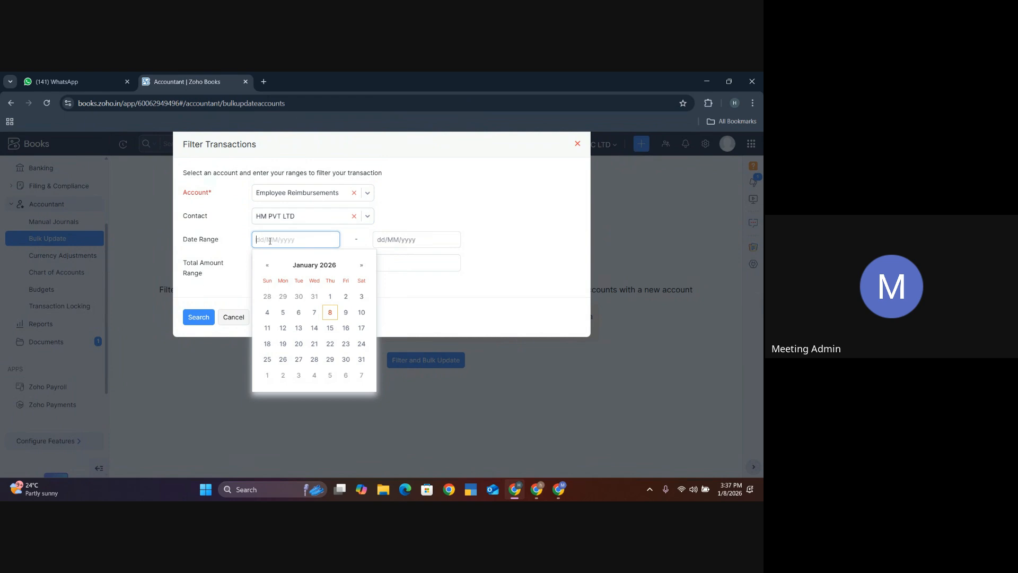
{"action": "left_click", "coordinate": [329, 314]}
{"action": "left_click", "coordinate": [400, 239]}
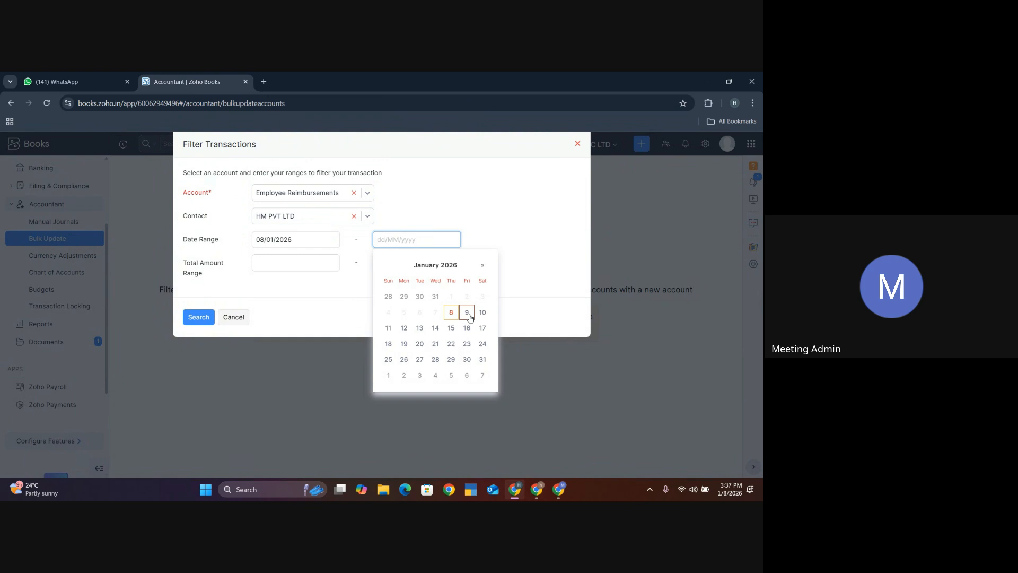
{"action": "left_click", "coordinate": [467, 312]}
{"action": "left_click", "coordinate": [263, 260]}
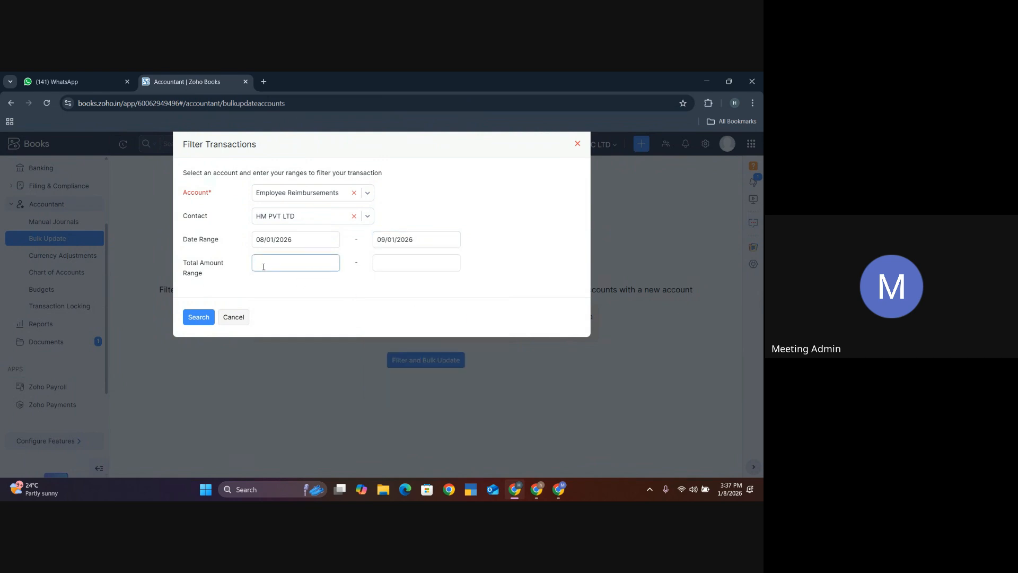
{"action": "type", "text": "55666"}
{"action": "left_click", "coordinate": [380, 264]}
{"action": "type", "text": "66666"}
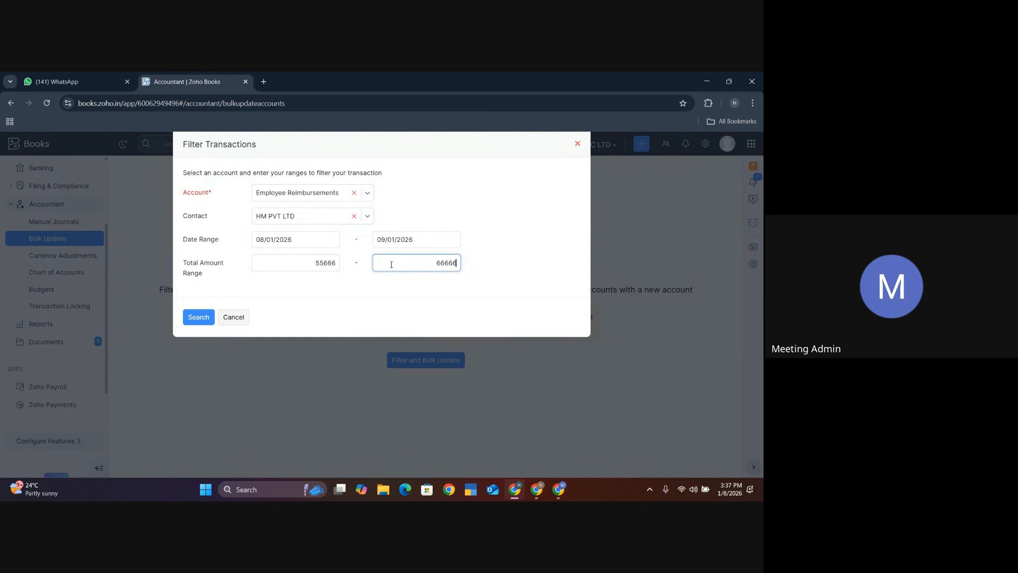
{"action": "left_click", "coordinate": [207, 317]}
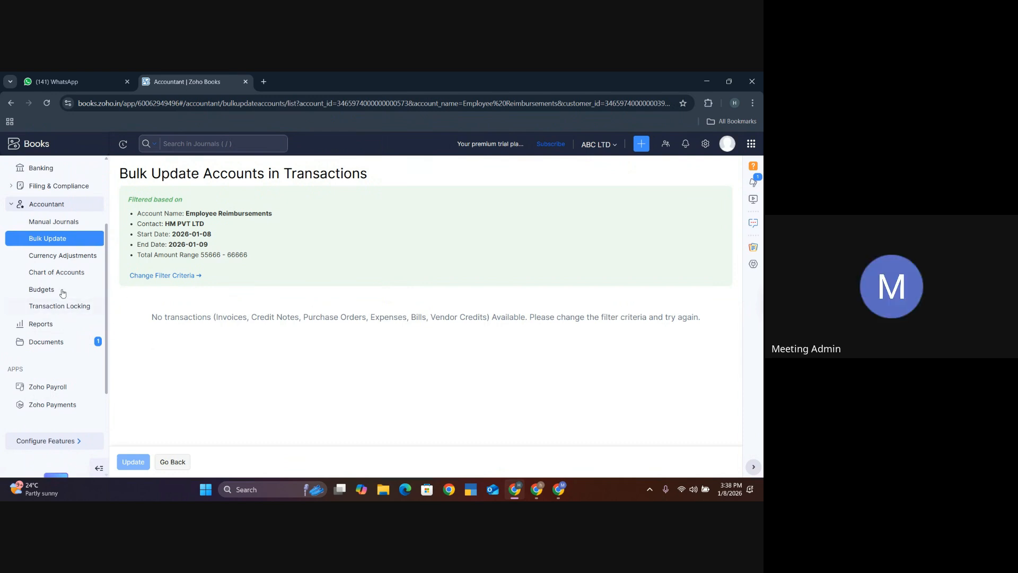
Step: Create a base currency adjustment for EUR- Euro with exchange rate 107 INR and notes "euro", and continue to its account balances
{"action": "left_click", "coordinate": [70, 257]}
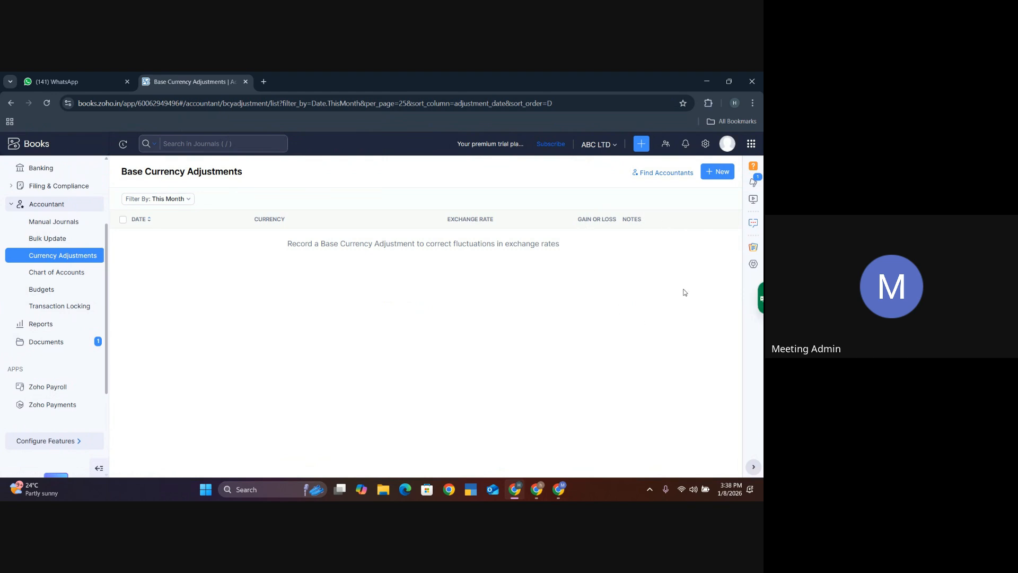
{"action": "left_click", "coordinate": [706, 173]}
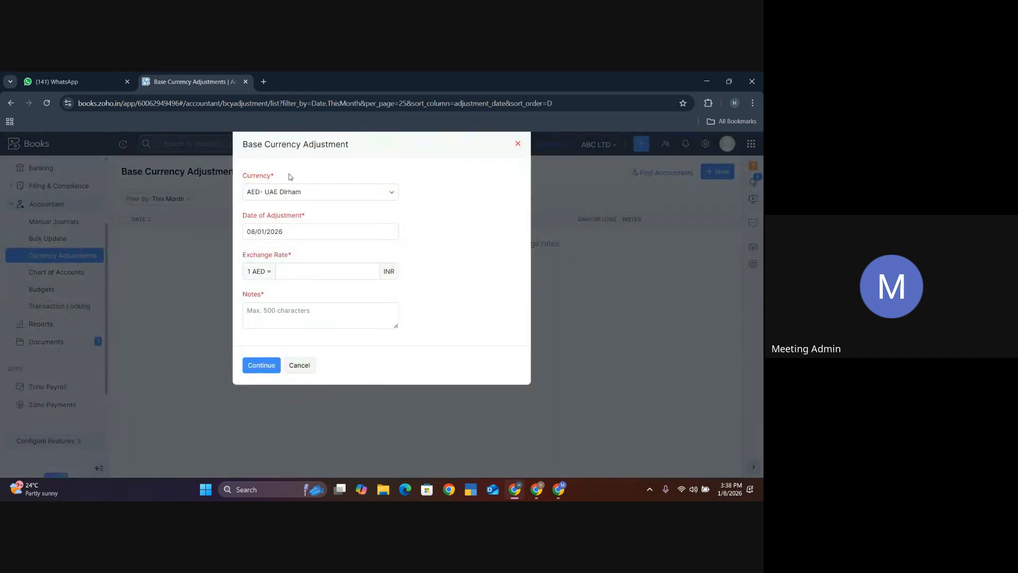
{"action": "left_click", "coordinate": [265, 195]}
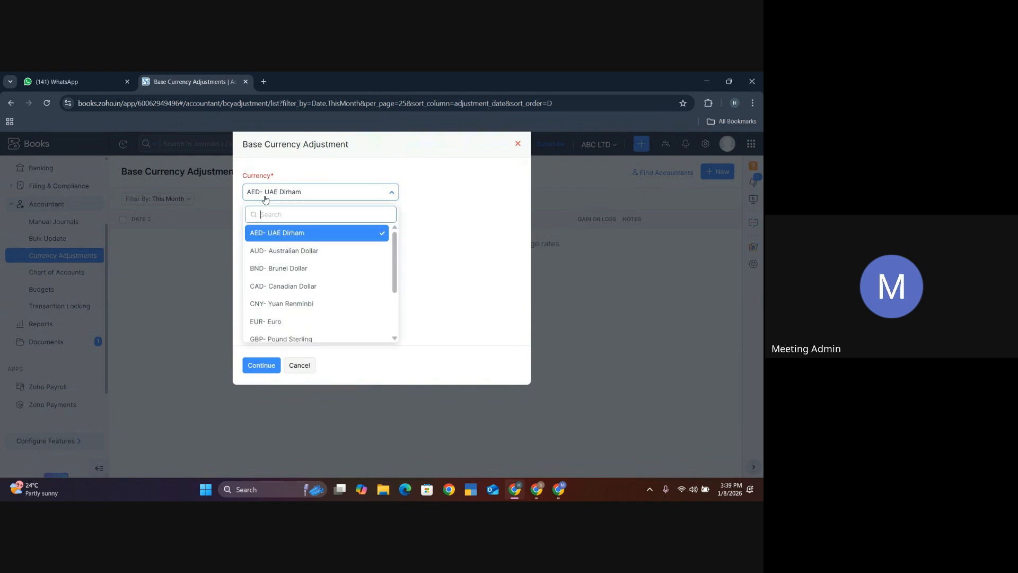
{"action": "left_click", "coordinate": [278, 322]}
{"action": "left_click", "coordinate": [294, 272]}
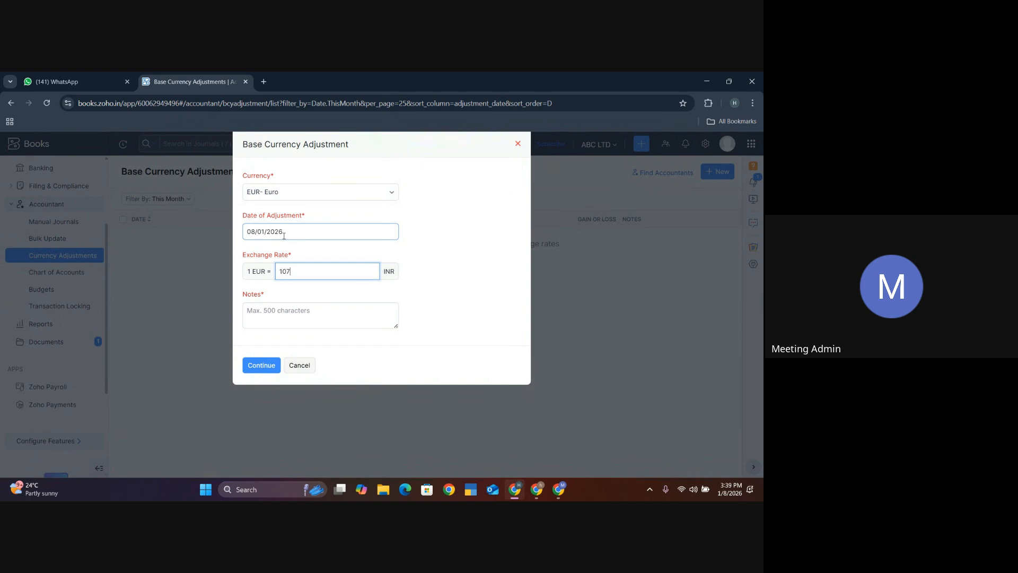
{"action": "left_click", "coordinate": [275, 308]}
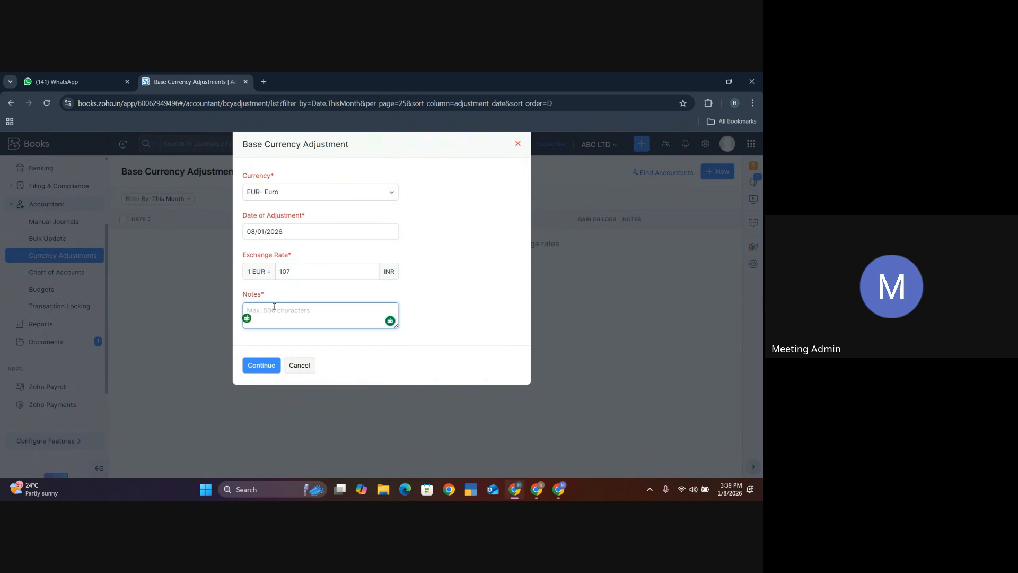
{"action": "type", "text": "euro"}
{"action": "left_click", "coordinate": [262, 365]}
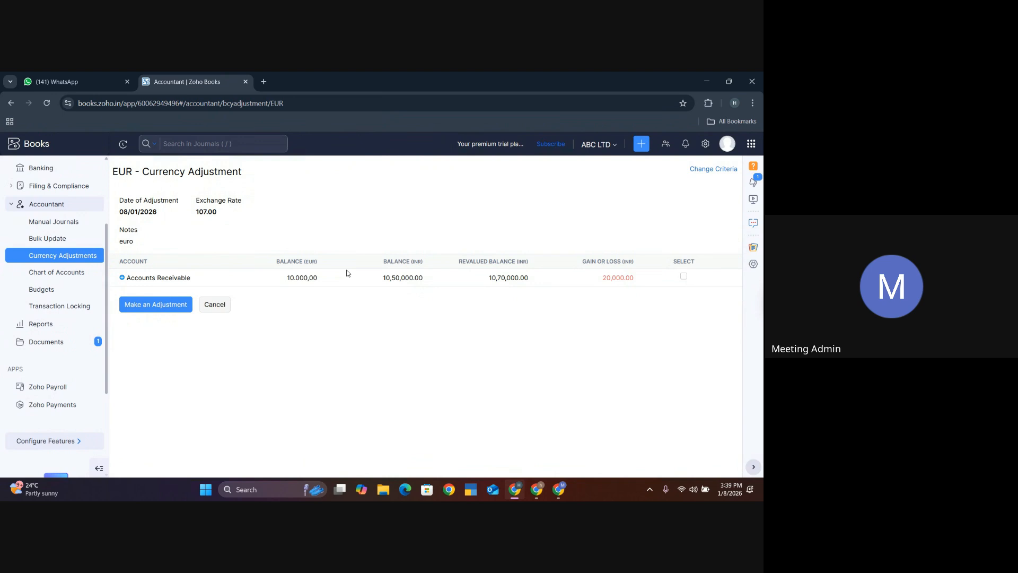
Step: Include the Accounts Receivable row in the EUR adjustment, and make the adjustment
{"action": "left_click", "coordinate": [165, 307]}
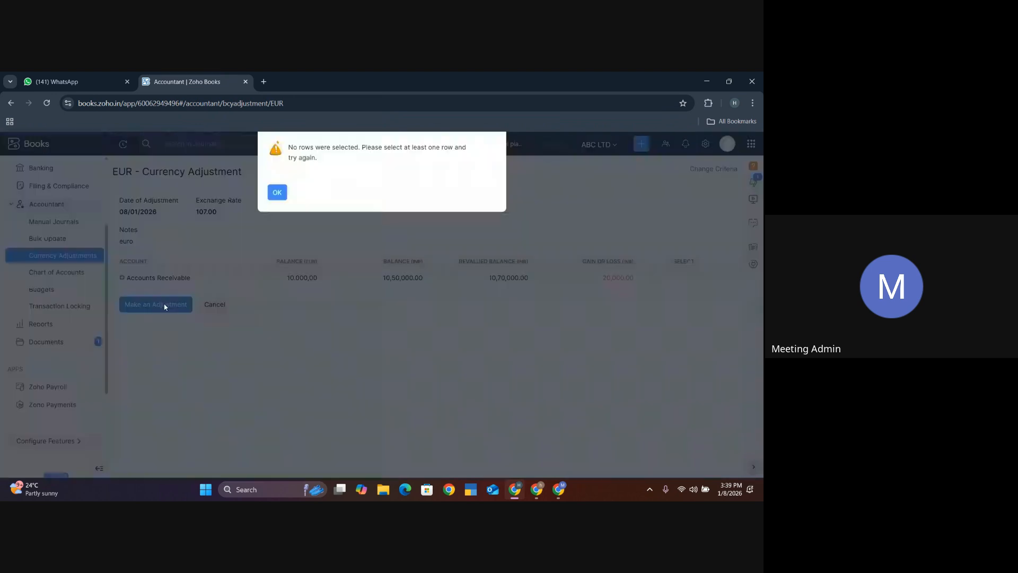
{"action": "left_click", "coordinate": [280, 194]}
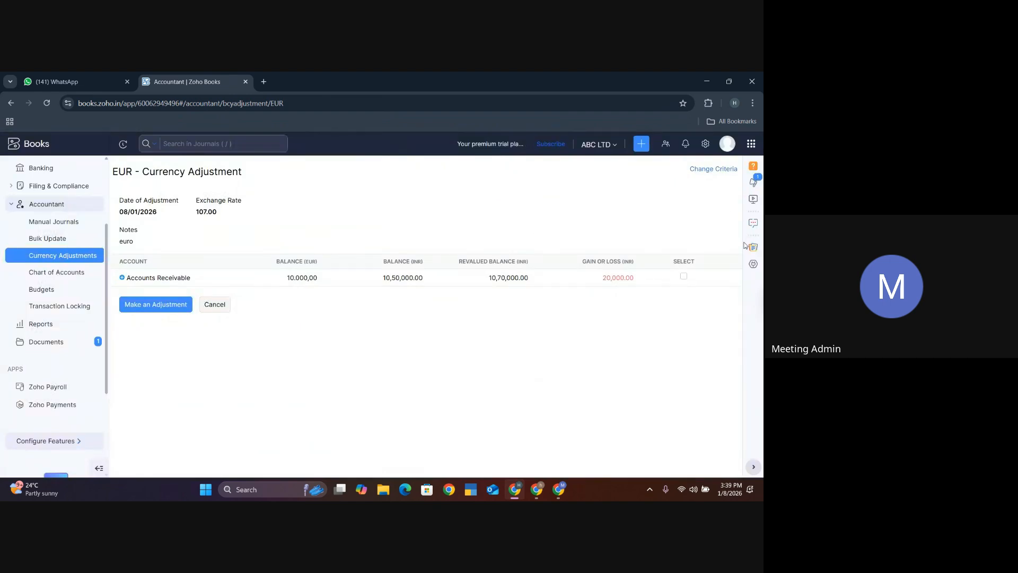
{"action": "left_click", "coordinate": [684, 276]}
{"action": "left_click", "coordinate": [167, 305]}
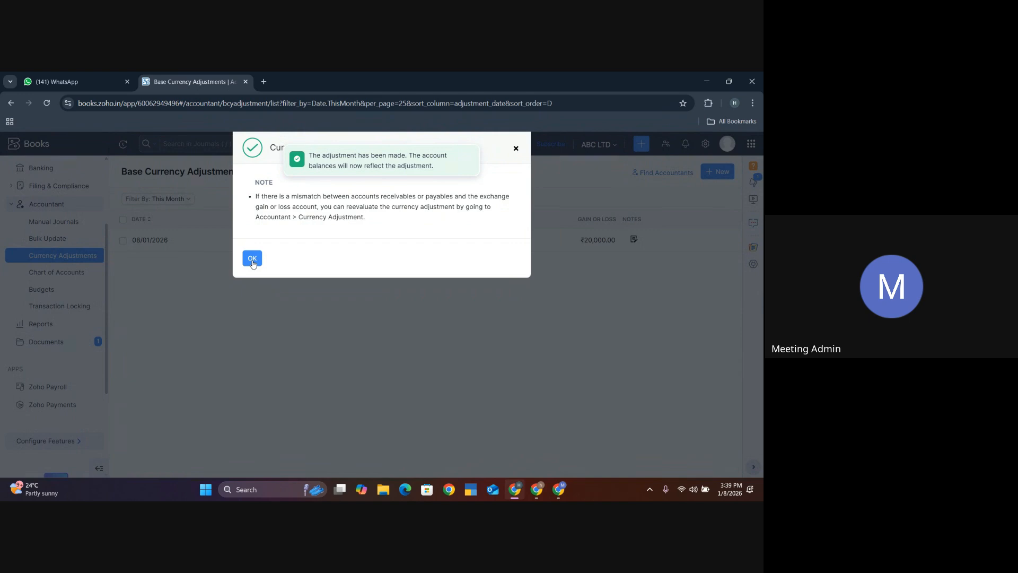
{"action": "left_click", "coordinate": [252, 258]}
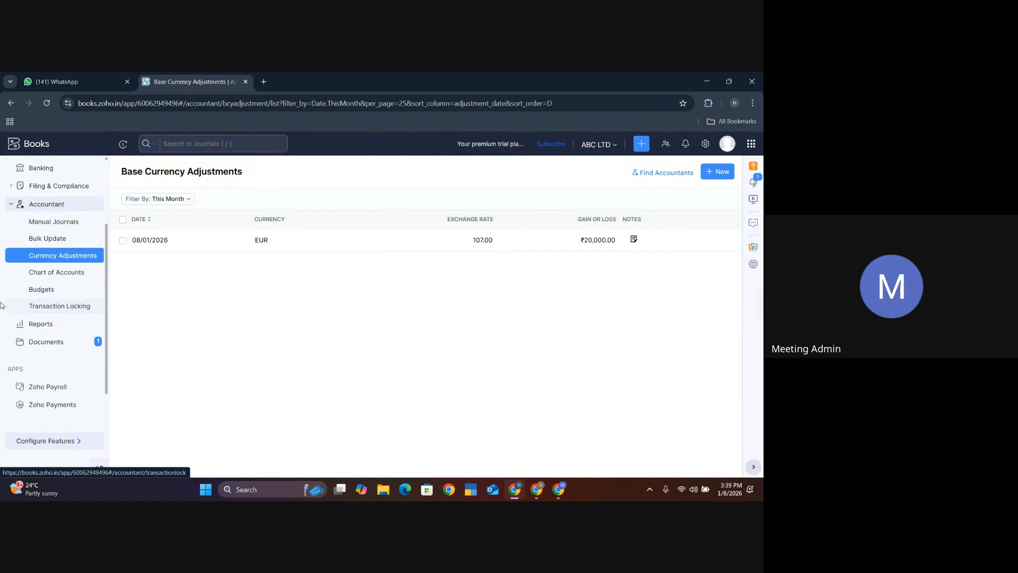
Step: Check the exchange rates in the Currencies settings, and return to the Base Currency Adjustments list
{"action": "scroll", "coordinate": [50, 304], "scroll_direction": "up", "scroll_amount": 3}
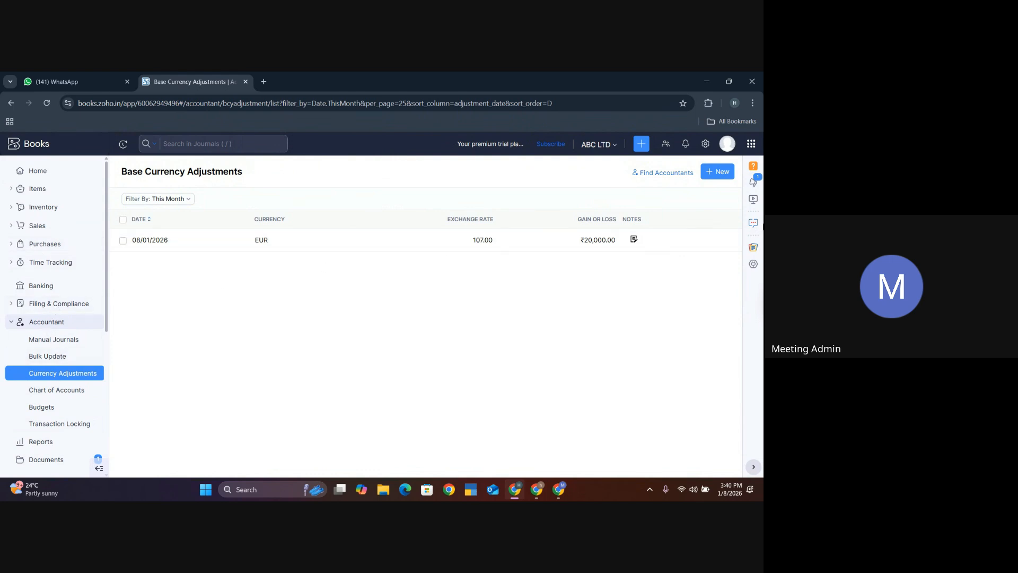
{"action": "left_click", "coordinate": [706, 146]}
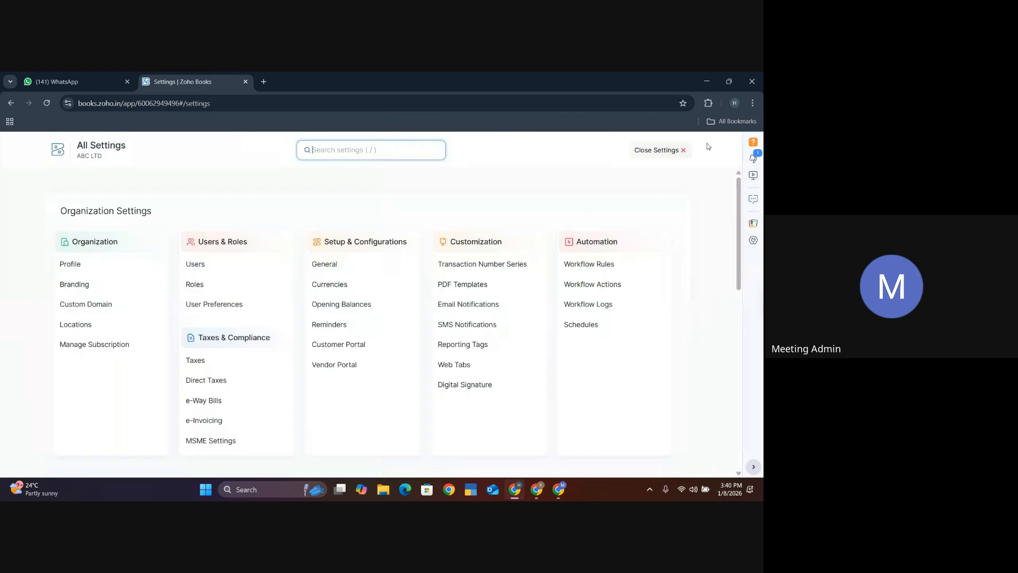
{"action": "left_click", "coordinate": [337, 285]}
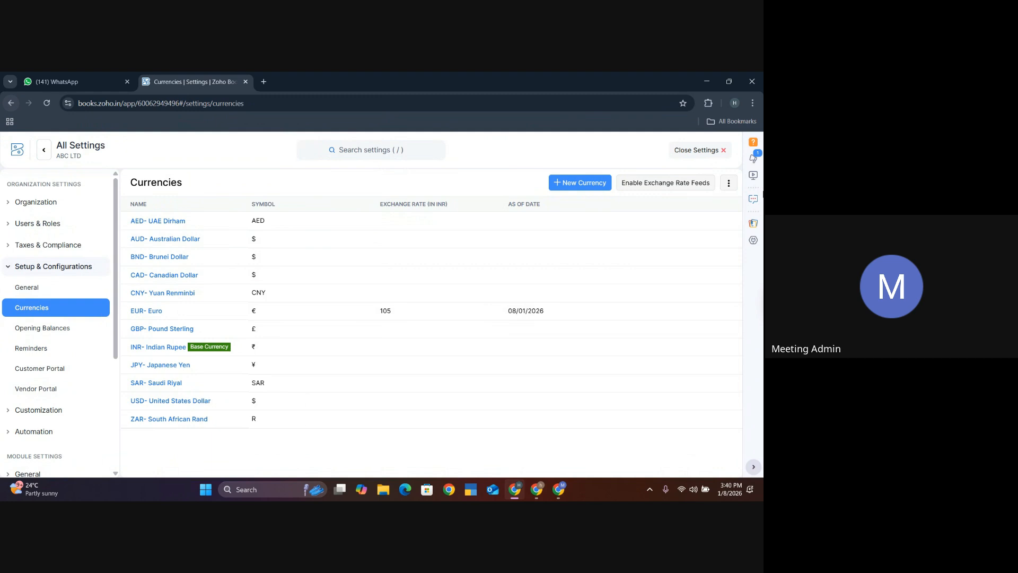
{"action": "left_click", "coordinate": [723, 151]}
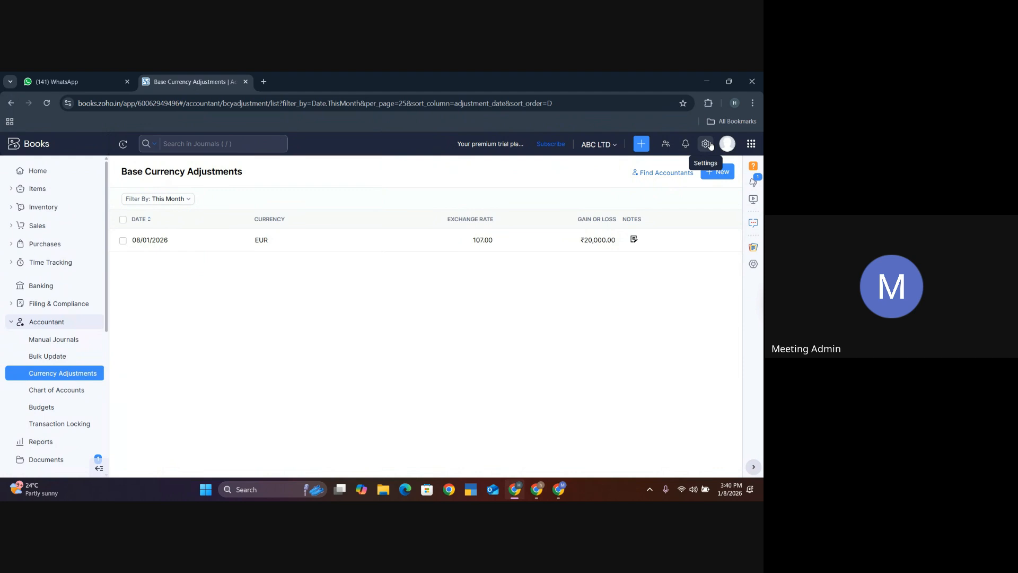
{"action": "left_click", "coordinate": [706, 144]}
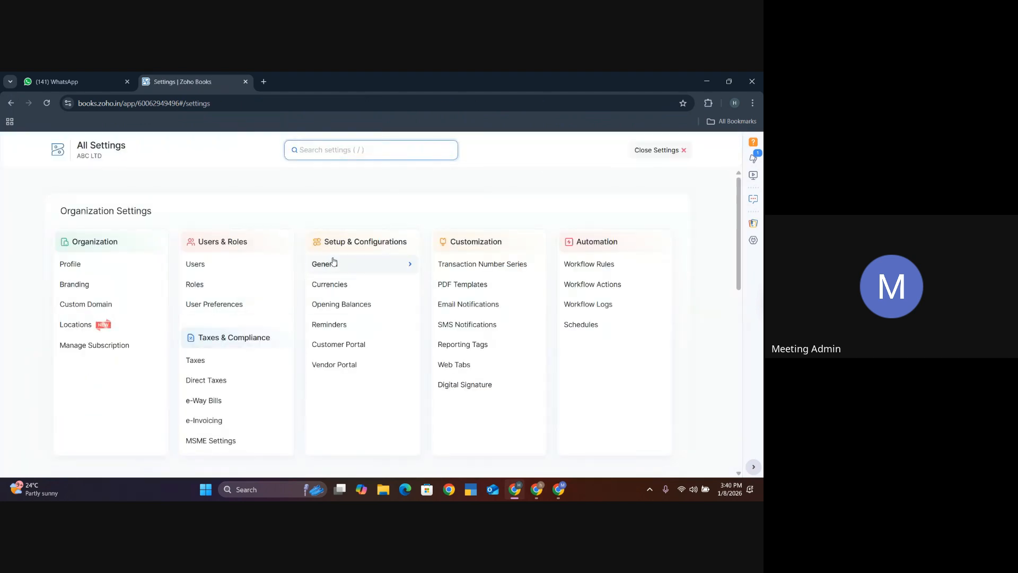
{"action": "left_click", "coordinate": [346, 292]}
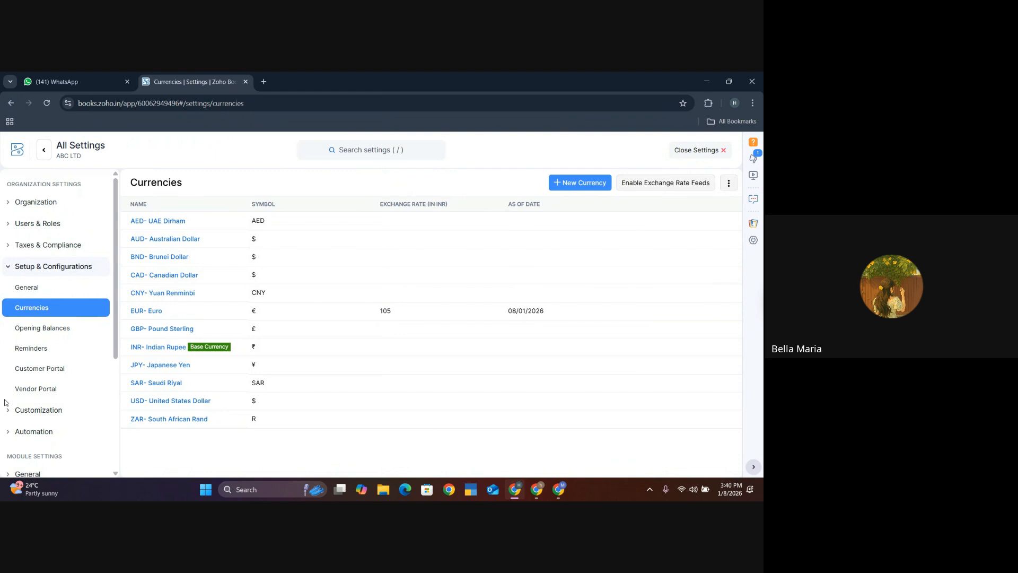
{"action": "left_click", "coordinate": [723, 152]}
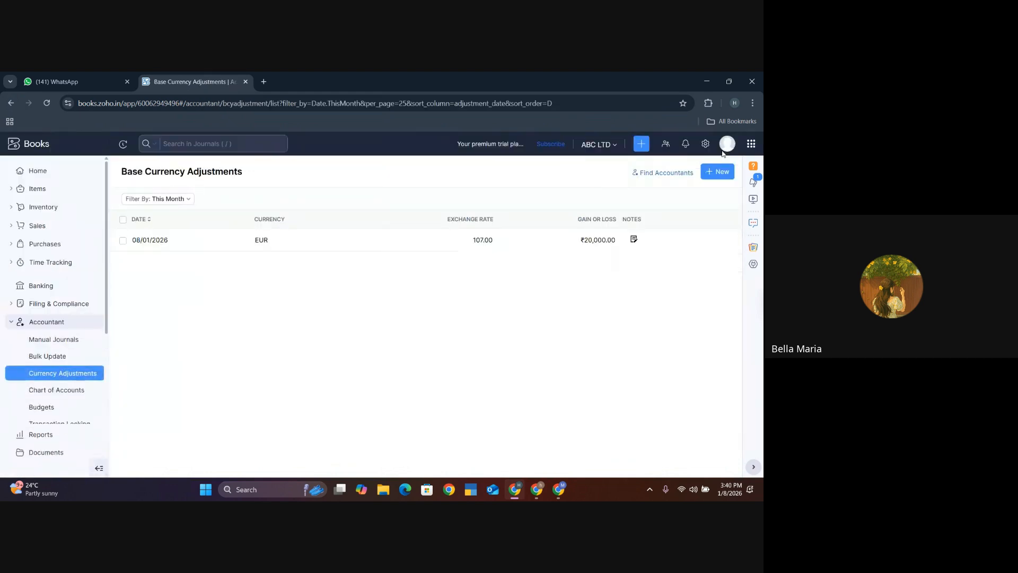
Step: Start a new vendor under Purchases and set its currency to EUR- Euro
{"action": "left_click", "coordinate": [53, 246]}
{"action": "left_click", "coordinate": [44, 260]}
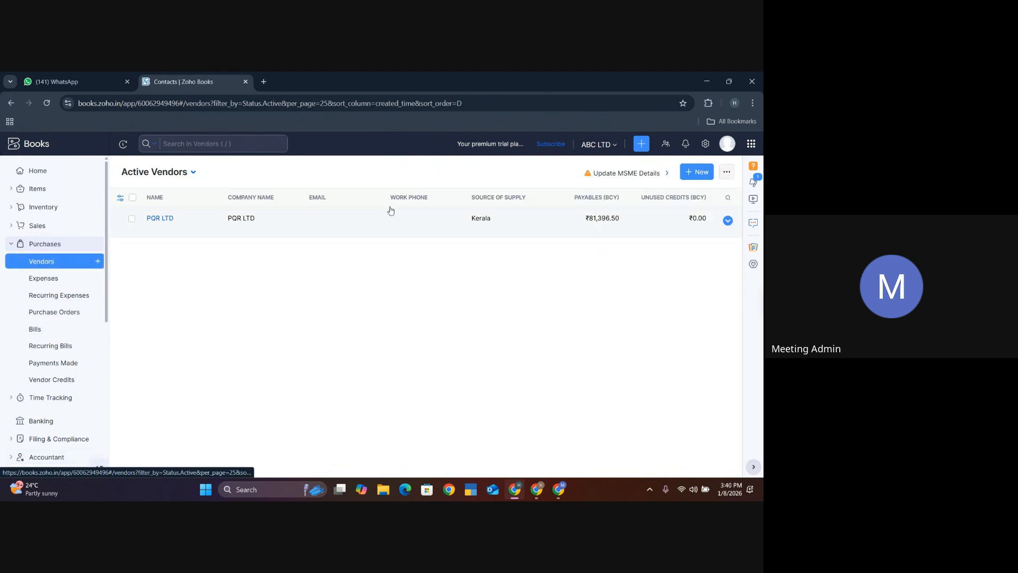
{"action": "left_click", "coordinate": [691, 176]}
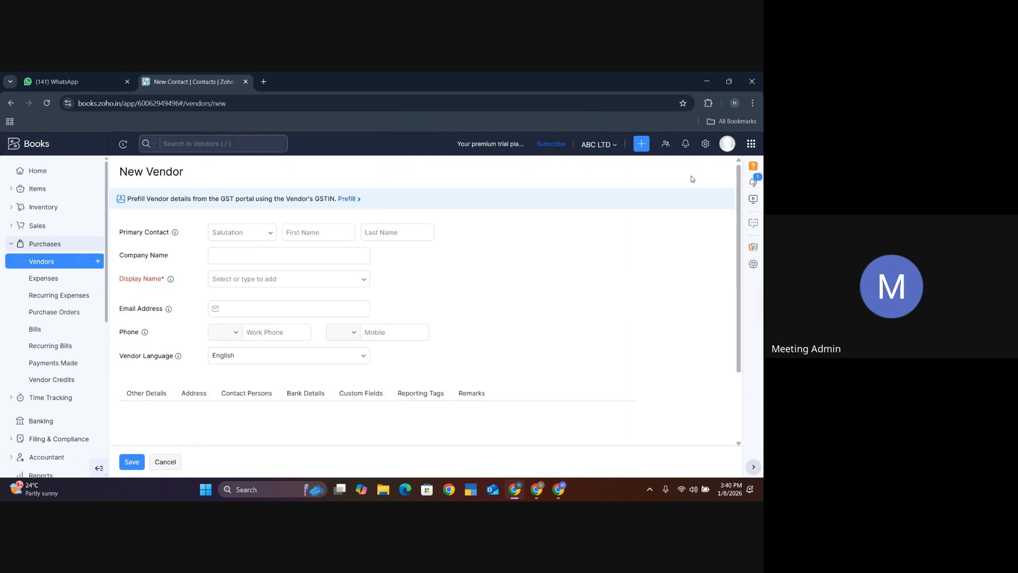
{"action": "scroll", "coordinate": [254, 386], "scroll_direction": "down", "scroll_amount": 2}
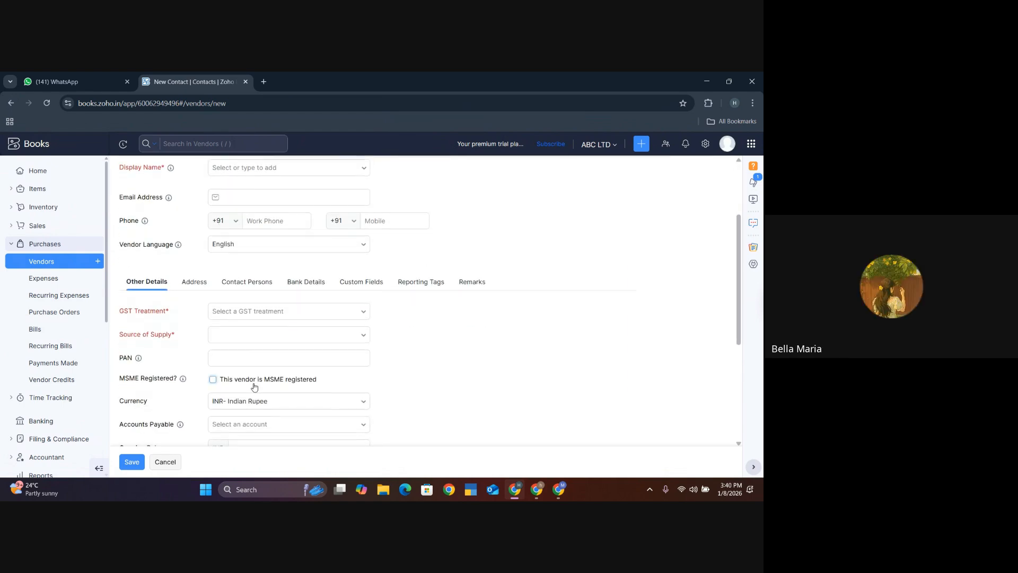
{"action": "scroll", "coordinate": [254, 387], "scroll_direction": "down", "scroll_amount": 1}
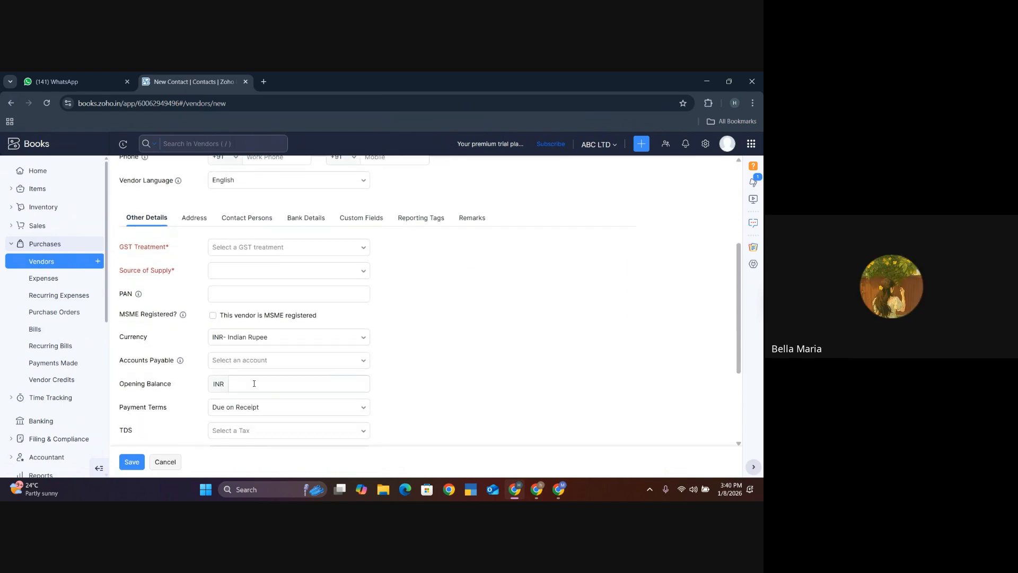
{"action": "left_click", "coordinate": [236, 340]}
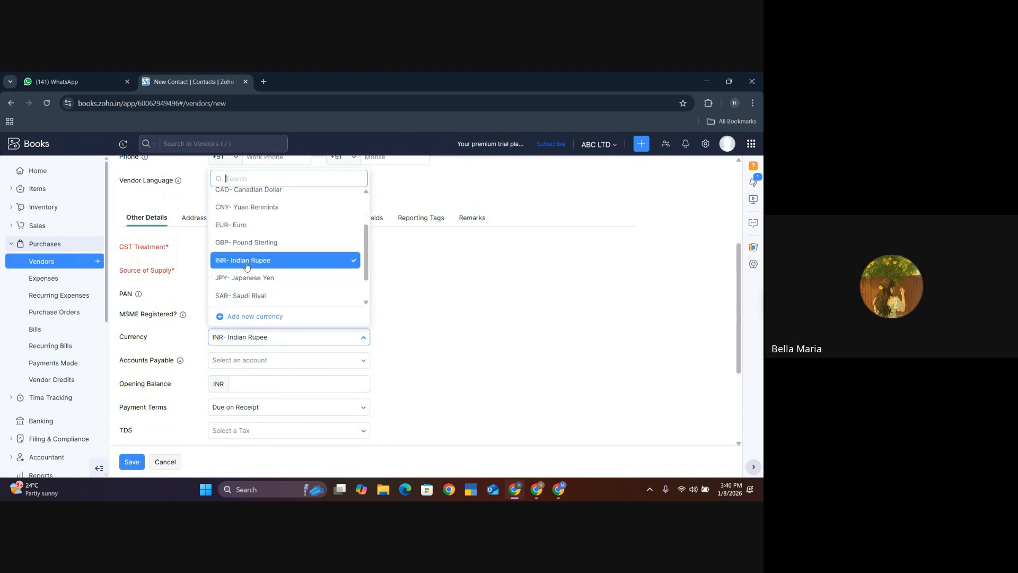
{"action": "left_click", "coordinate": [236, 226]}
{"action": "scroll", "coordinate": [153, 426], "scroll_direction": "down", "scroll_amount": 3}
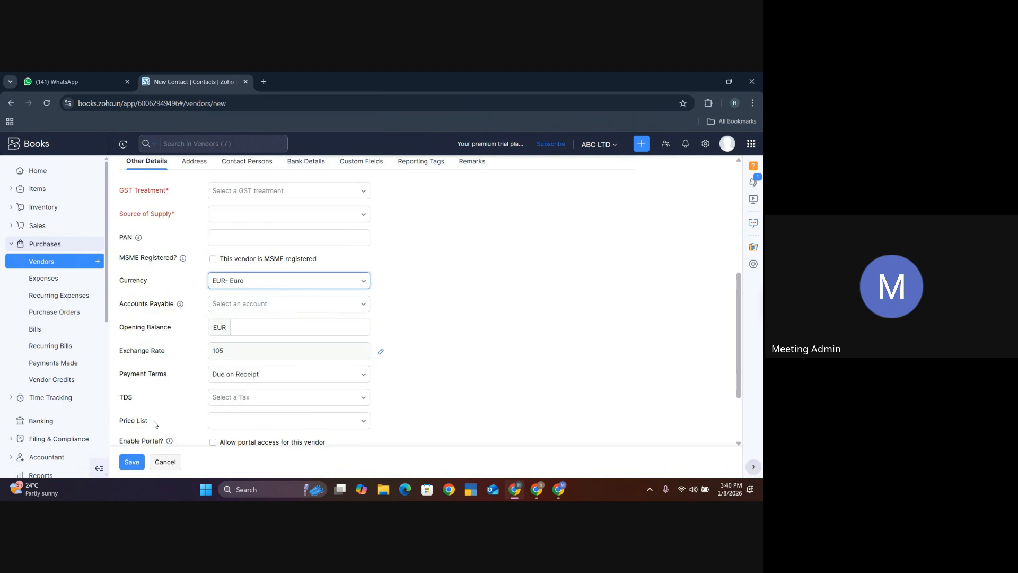
Step: Look through the rest of the new vendor form, and leave it with the changes discarded
{"action": "scroll", "coordinate": [155, 424], "scroll_direction": "up", "scroll_amount": 5}
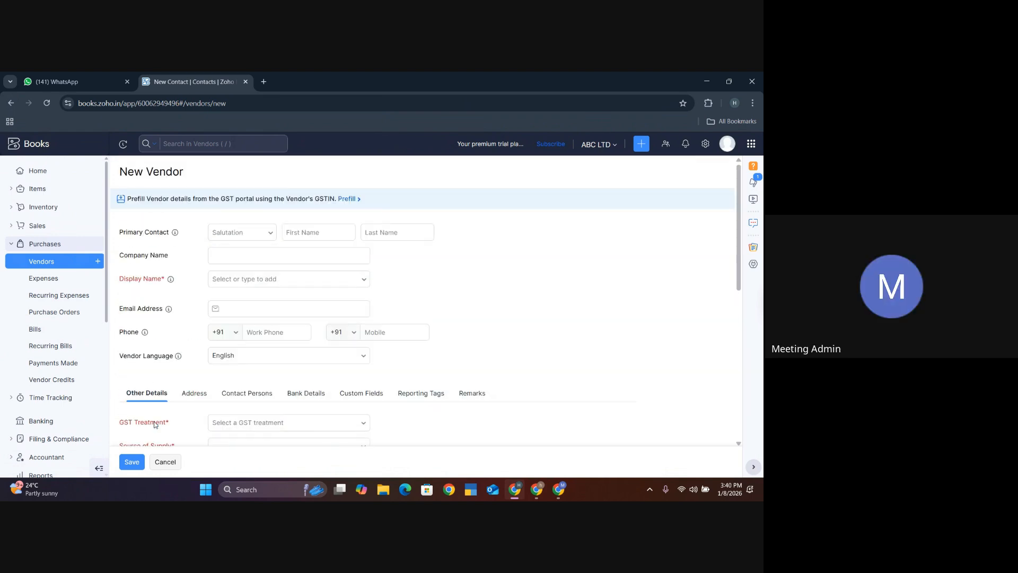
{"action": "left_click", "coordinate": [230, 276]}
{"action": "scroll", "coordinate": [224, 375], "scroll_direction": "down", "scroll_amount": 7}
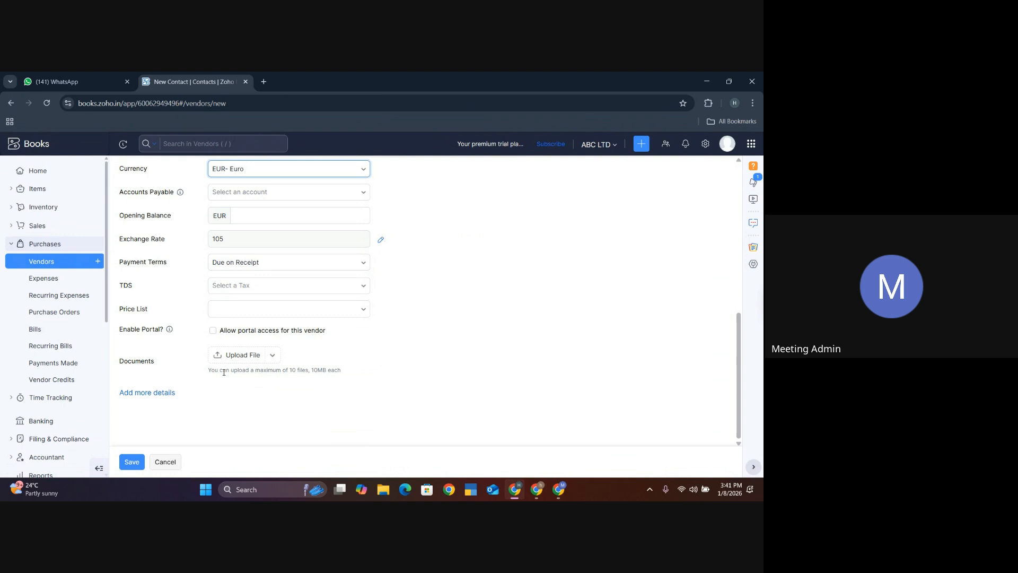
{"action": "left_click", "coordinate": [168, 465]}
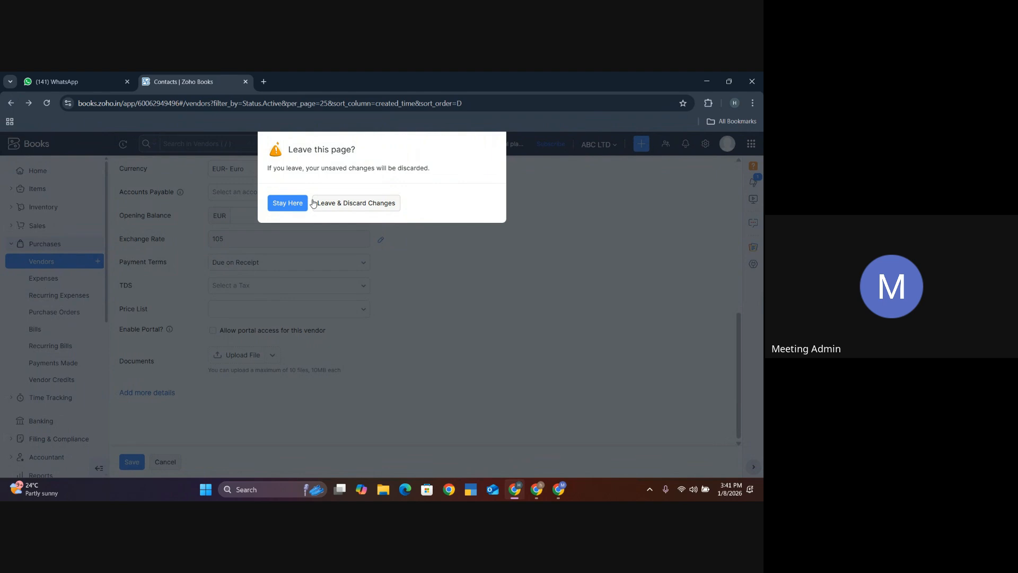
{"action": "left_click", "coordinate": [336, 205]}
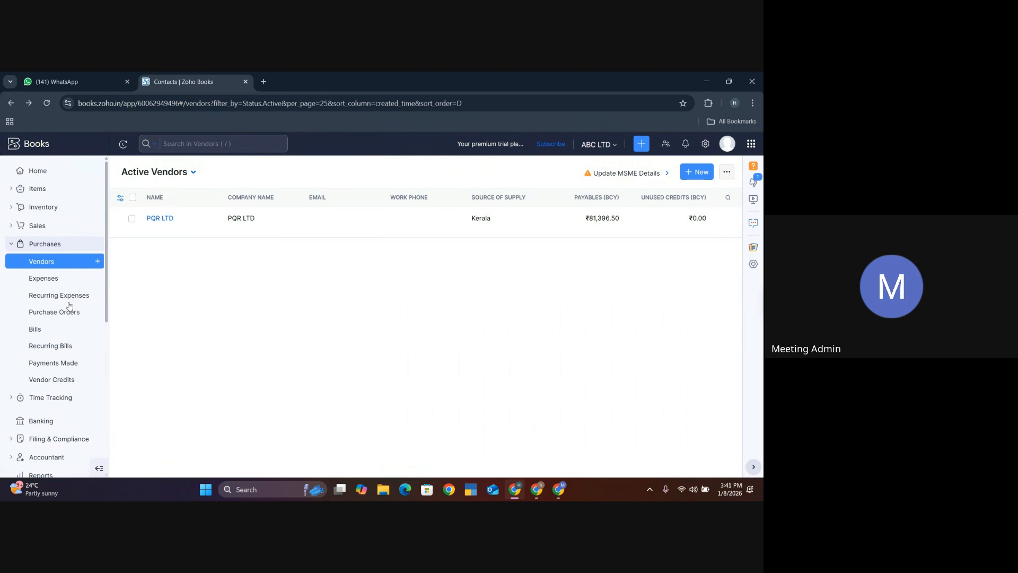
Step: Open the Chart of Accounts and examine the active accounts and their account types
{"action": "scroll", "coordinate": [77, 391], "scroll_direction": "down", "scroll_amount": 4}
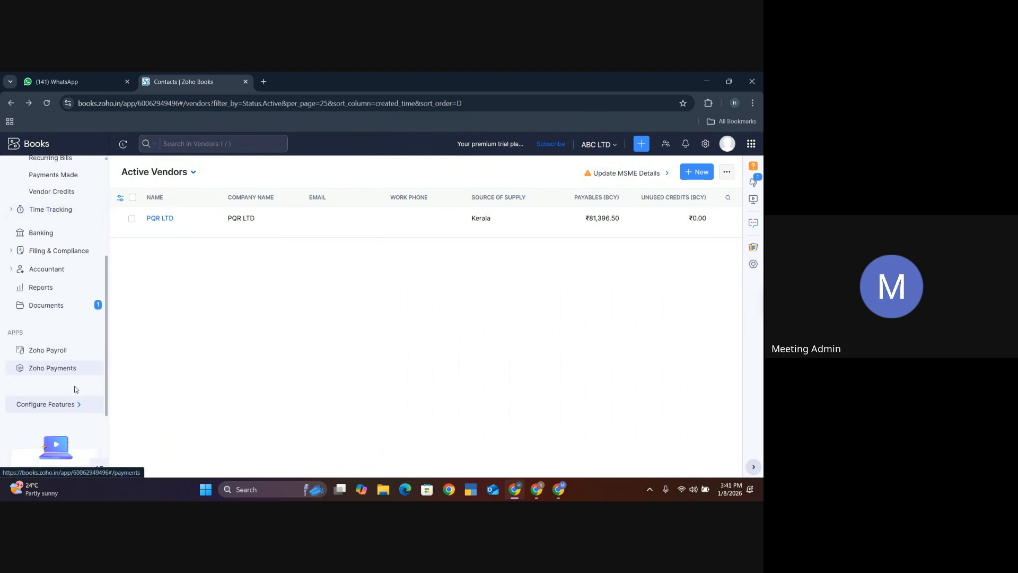
{"action": "left_click", "coordinate": [60, 269]}
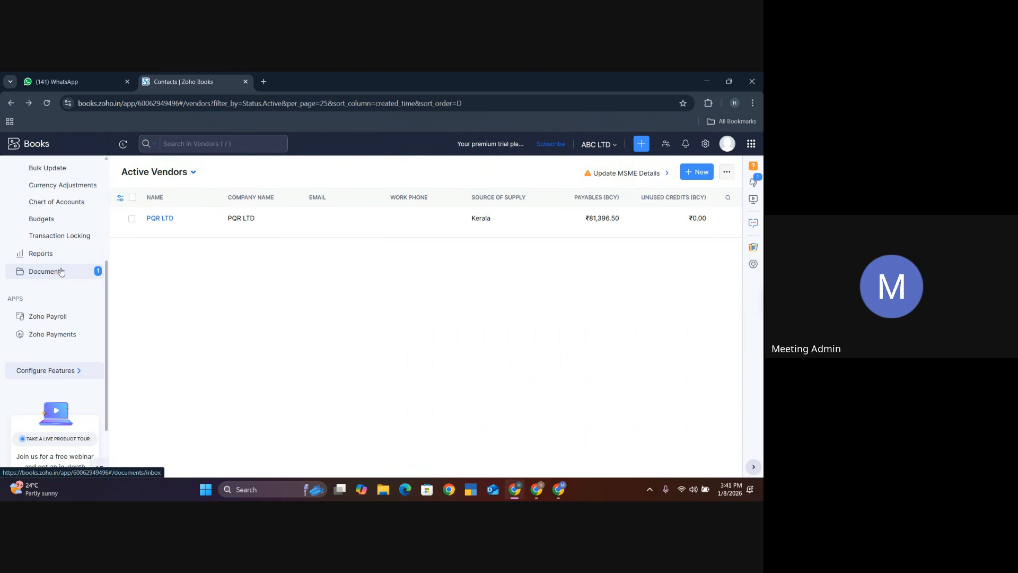
{"action": "scroll", "coordinate": [107, 272], "scroll_direction": "up", "scroll_amount": 2}
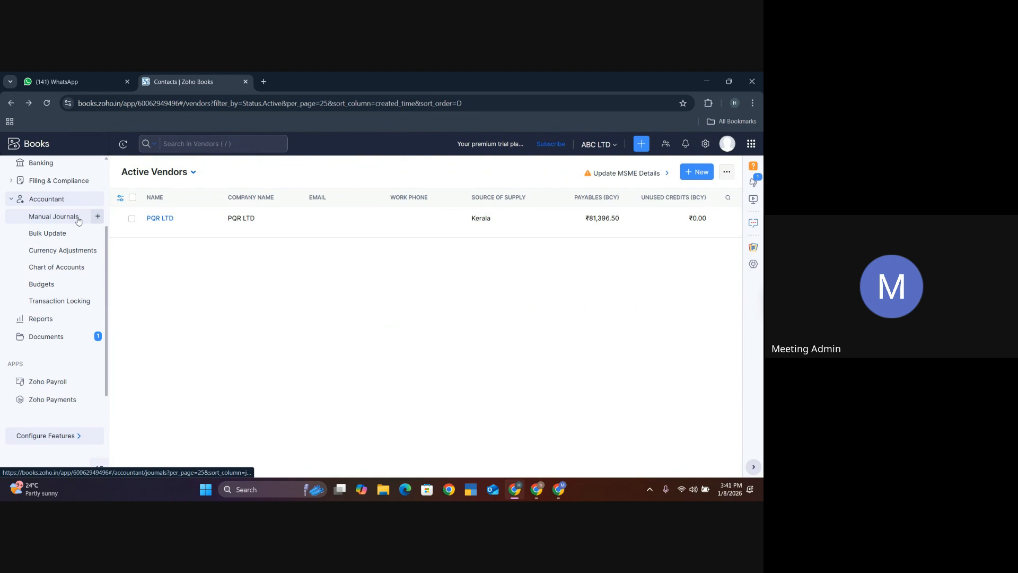
{"action": "left_click", "coordinate": [73, 272]}
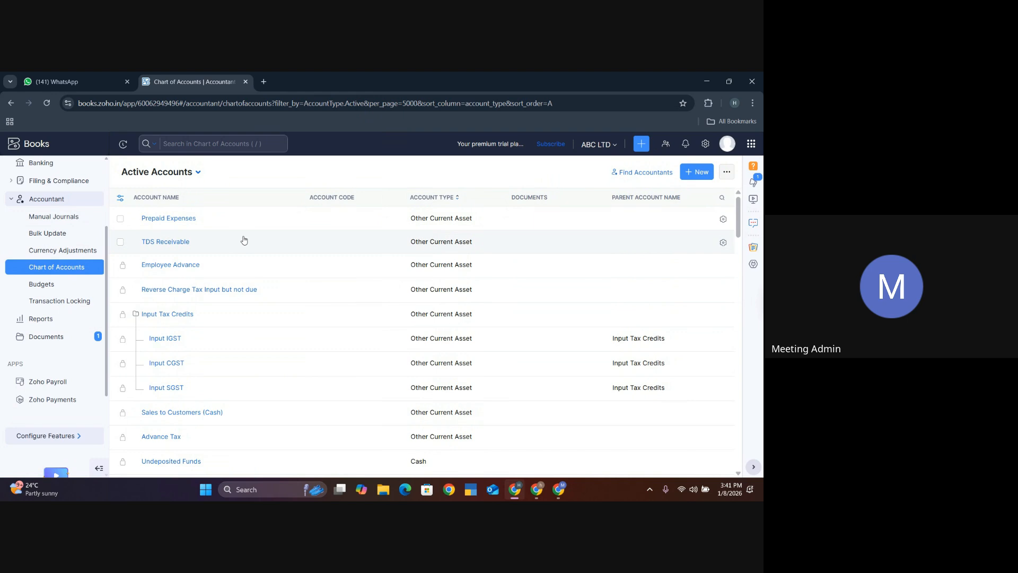
{"action": "scroll", "coordinate": [268, 411], "scroll_direction": "down", "scroll_amount": 7}
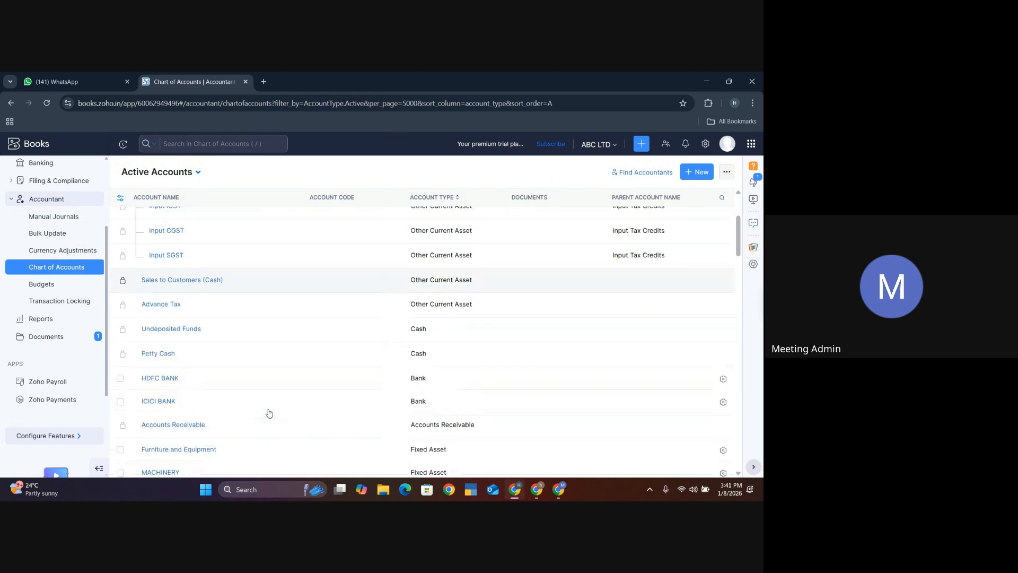
{"action": "scroll", "coordinate": [269, 411], "scroll_direction": "down", "scroll_amount": 8}
{"action": "scroll", "coordinate": [268, 412], "scroll_direction": "up", "scroll_amount": 5}
{"action": "scroll", "coordinate": [268, 412], "scroll_direction": "up", "scroll_amount": 2}
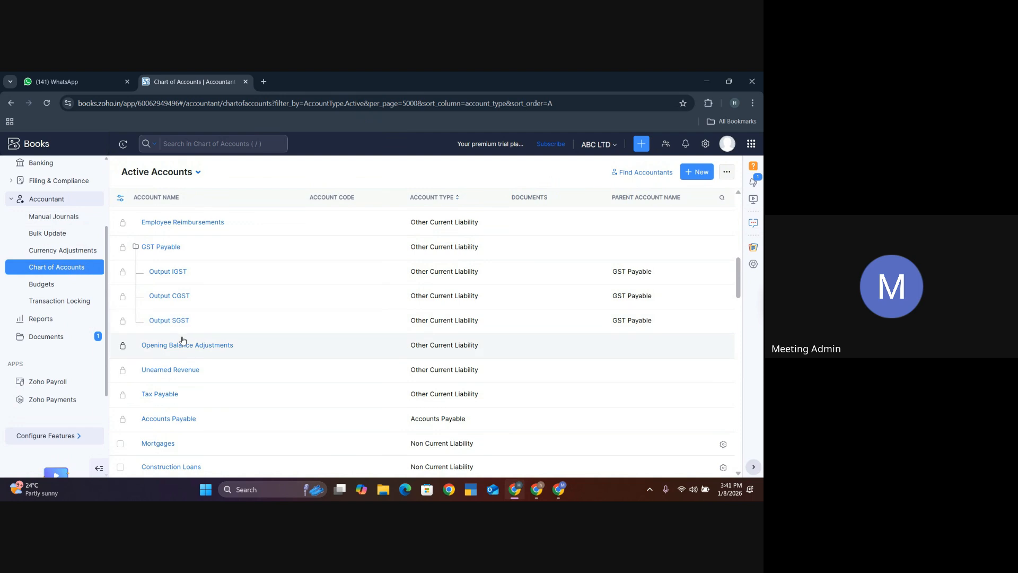
{"action": "scroll", "coordinate": [183, 339], "scroll_direction": "down", "scroll_amount": 20}
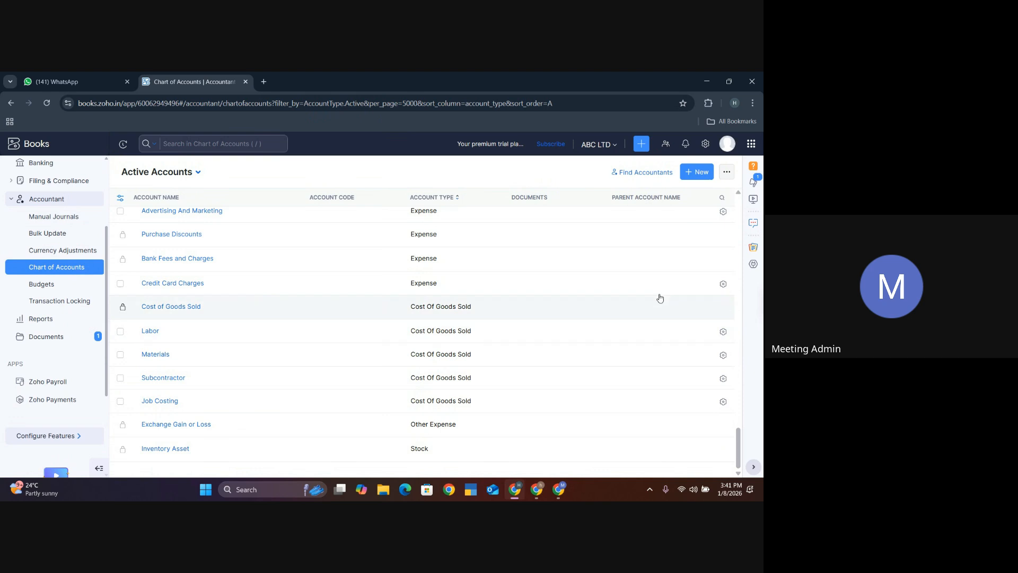
Step: Start a new account in the Chart of Accounts with account type Other Asset
{"action": "left_click", "coordinate": [692, 173]}
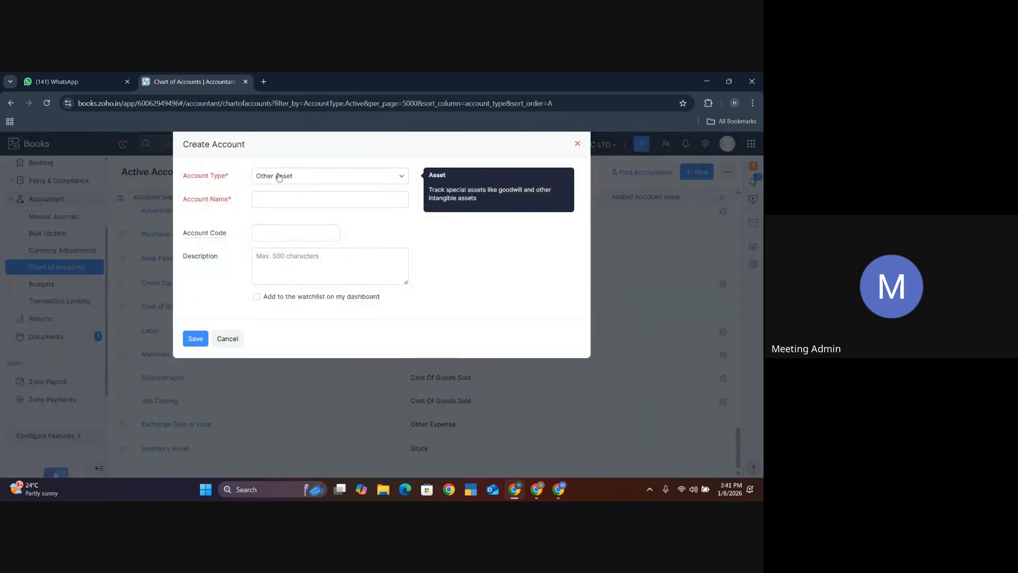
{"action": "left_click", "coordinate": [302, 176]}
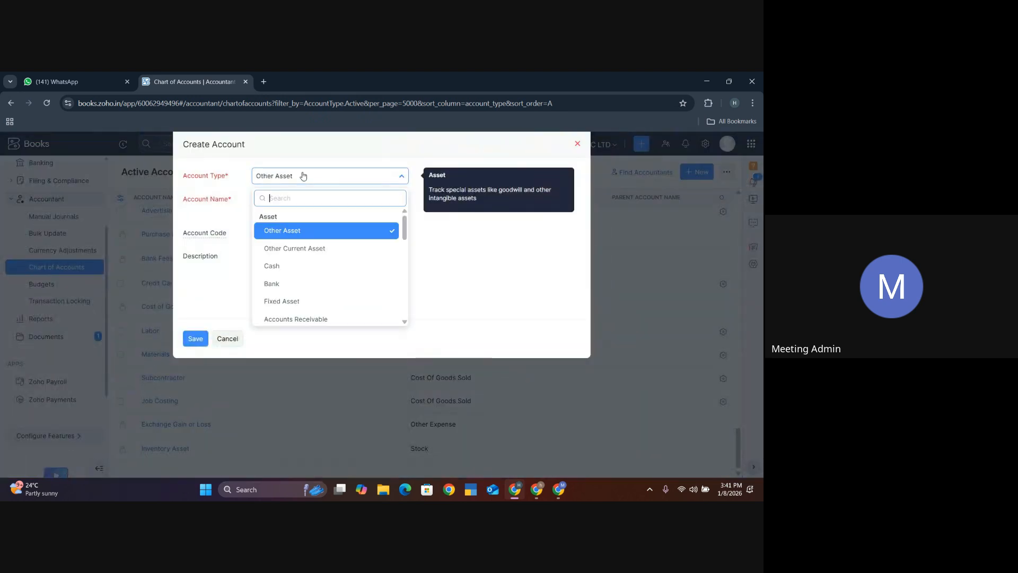
{"action": "left_click", "coordinate": [301, 234]}
{"action": "left_click", "coordinate": [275, 201]}
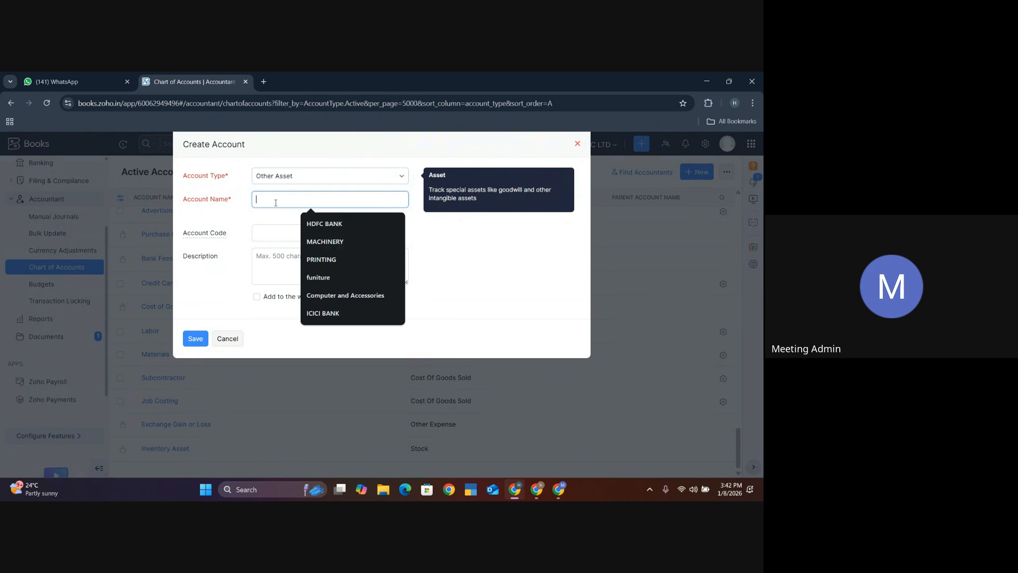
{"action": "left_click", "coordinate": [324, 278]}
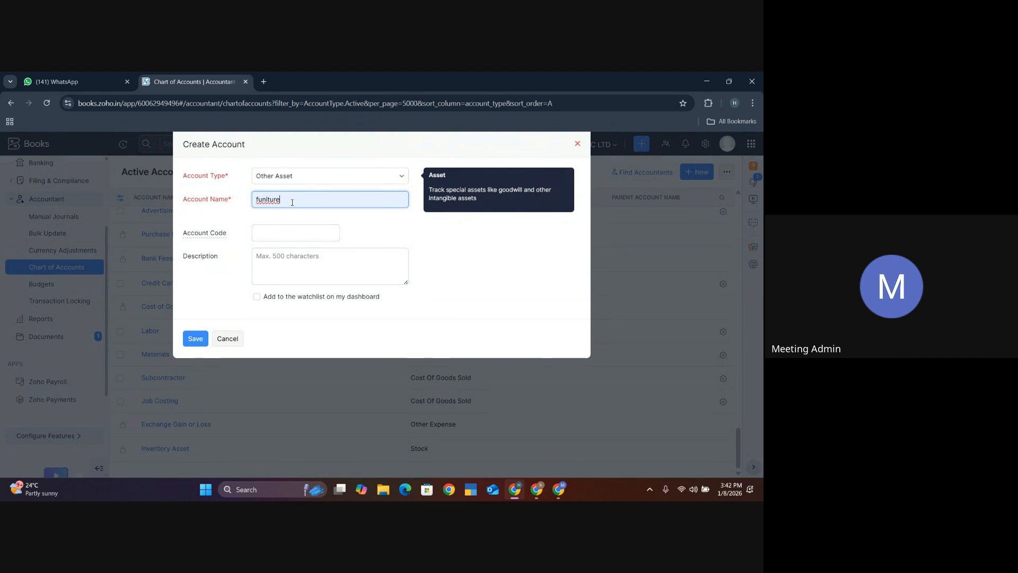
{"action": "key", "text": "BackSpace"}
{"action": "key", "text": "BackSpace"}
{"action": "key", "text": "BackSpace"}
{"action": "key", "text": "BackSpace"}
{"action": "key", "text": "BackSpace"}
{"action": "key", "text": "BackSpace"}
{"action": "key", "text": "BackSpace"}
{"action": "key", "text": "BackSpace"}
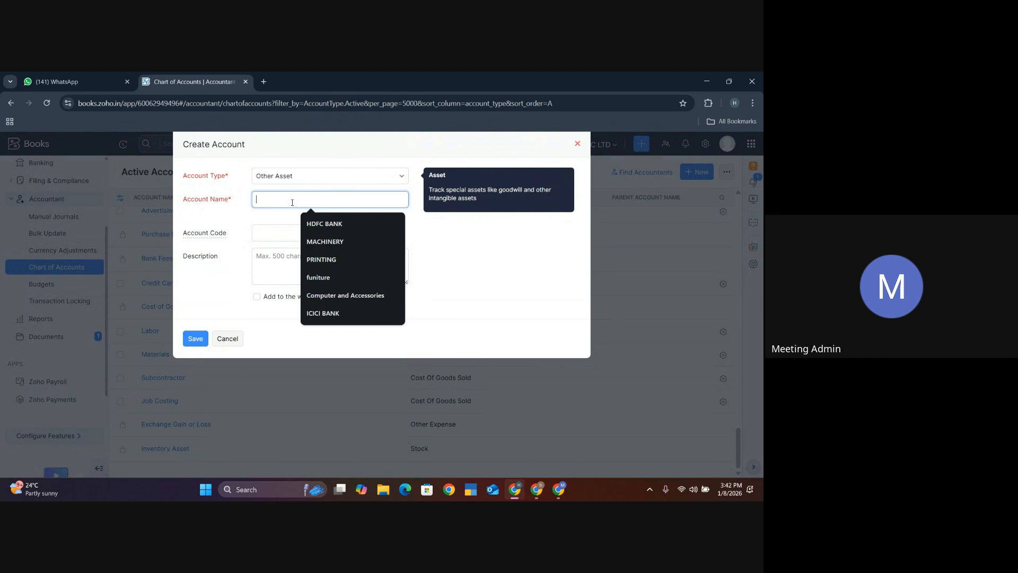
Step: Name the new account Computer and Accessories, and save it
{"action": "left_click", "coordinate": [327, 296]}
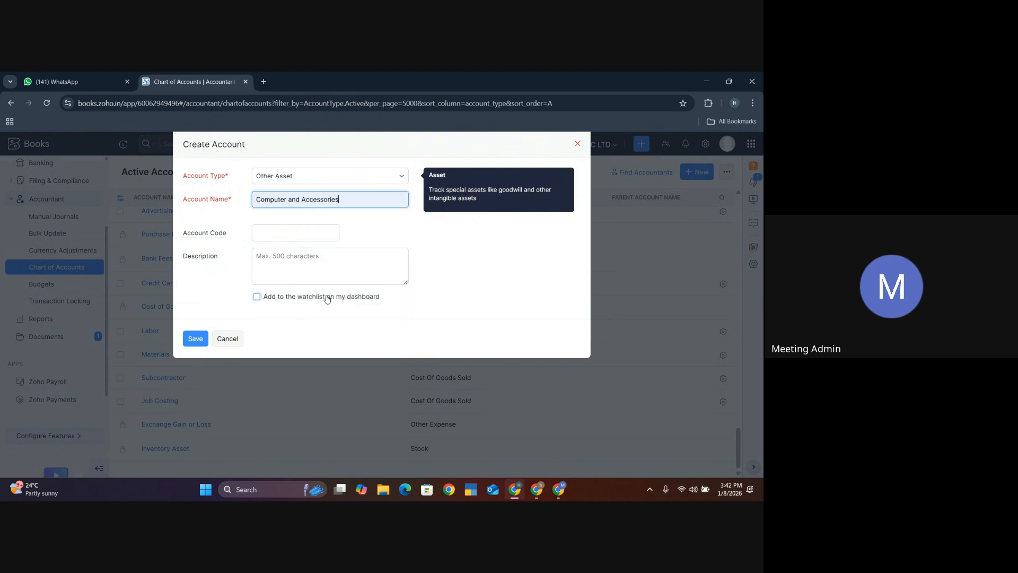
{"action": "left_click", "coordinate": [195, 338]}
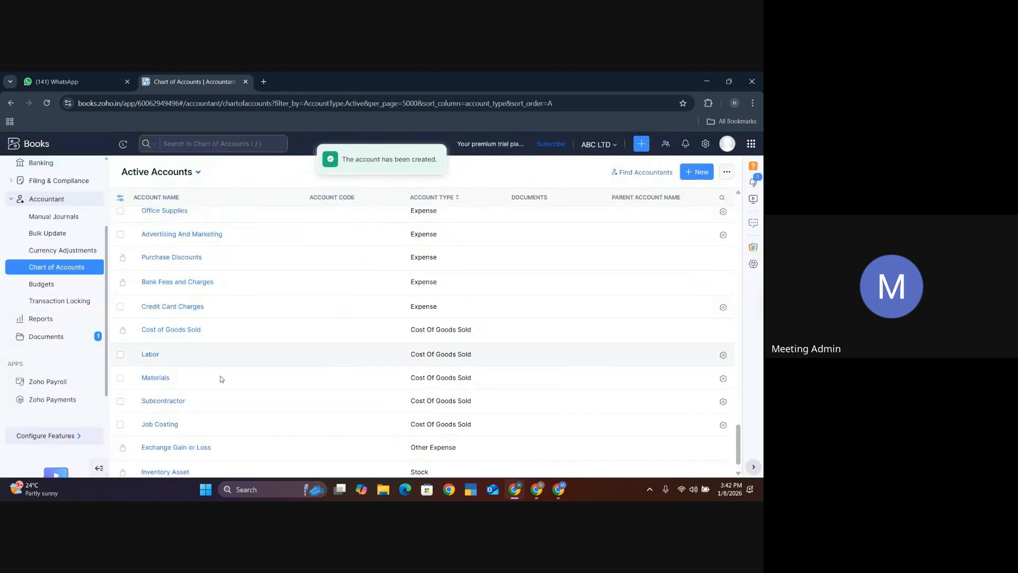
Step: Look through the active accounts list for the new Computer and Accessories account
{"action": "scroll", "coordinate": [305, 359], "scroll_direction": "up", "scroll_amount": 2}
{"action": "scroll", "coordinate": [306, 363], "scroll_direction": "down", "scroll_amount": 1}
{"action": "scroll", "coordinate": [306, 363], "scroll_direction": "down", "scroll_amount": 2}
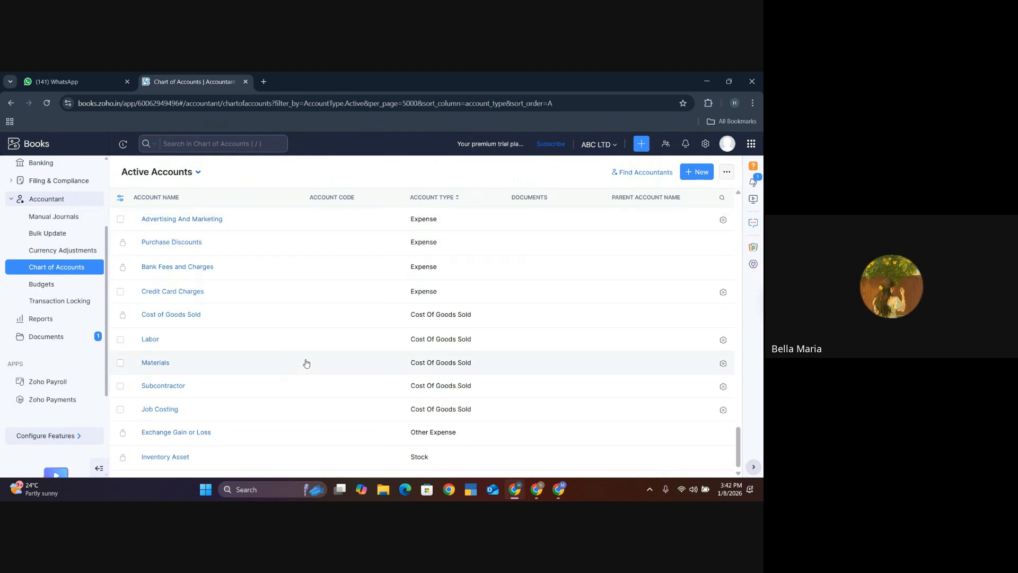
{"action": "scroll", "coordinate": [306, 363], "scroll_direction": "up", "scroll_amount": 6}
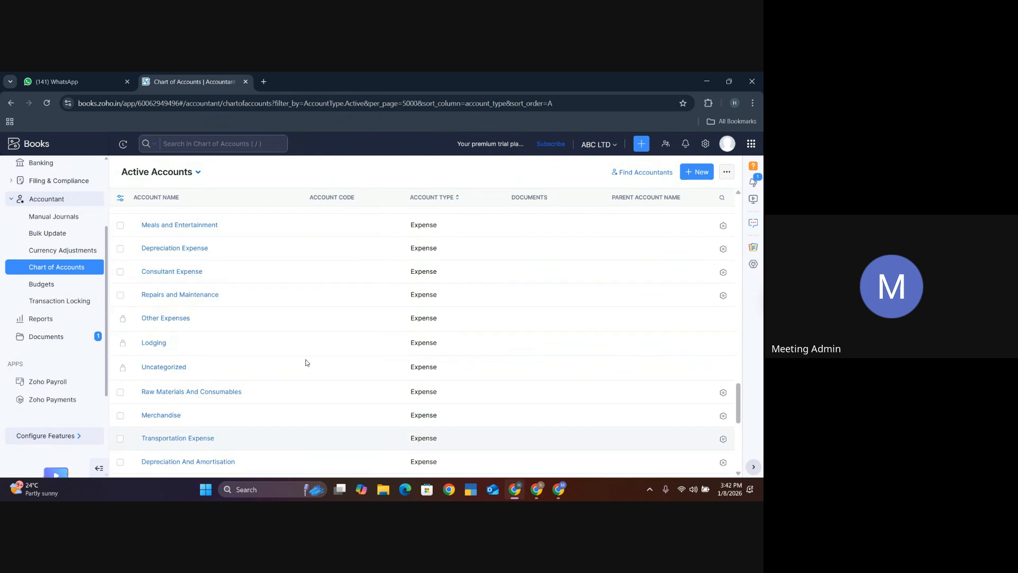
{"action": "scroll", "coordinate": [306, 363], "scroll_direction": "up", "scroll_amount": 2}
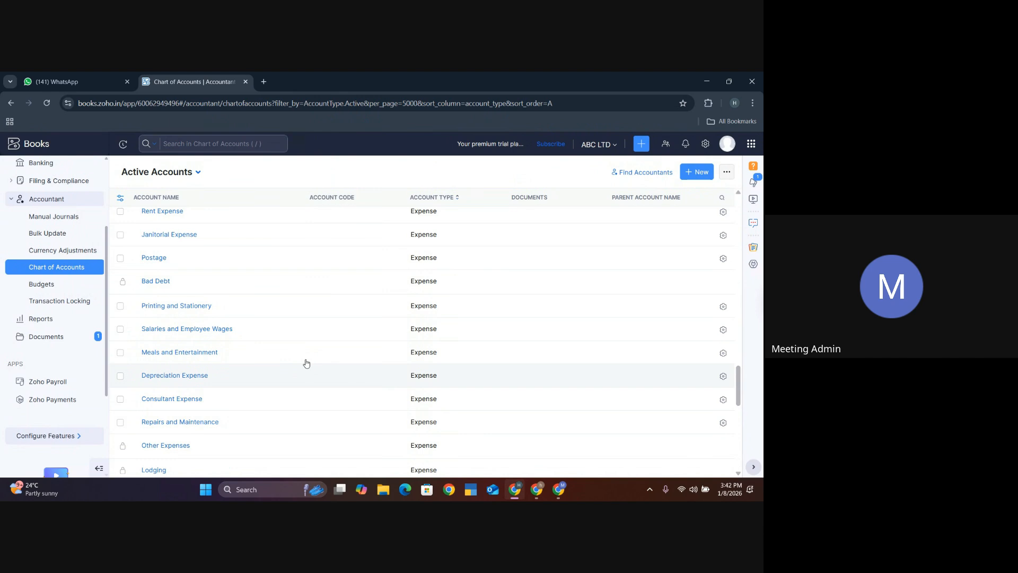
{"action": "scroll", "coordinate": [306, 363], "scroll_direction": "up", "scroll_amount": 1}
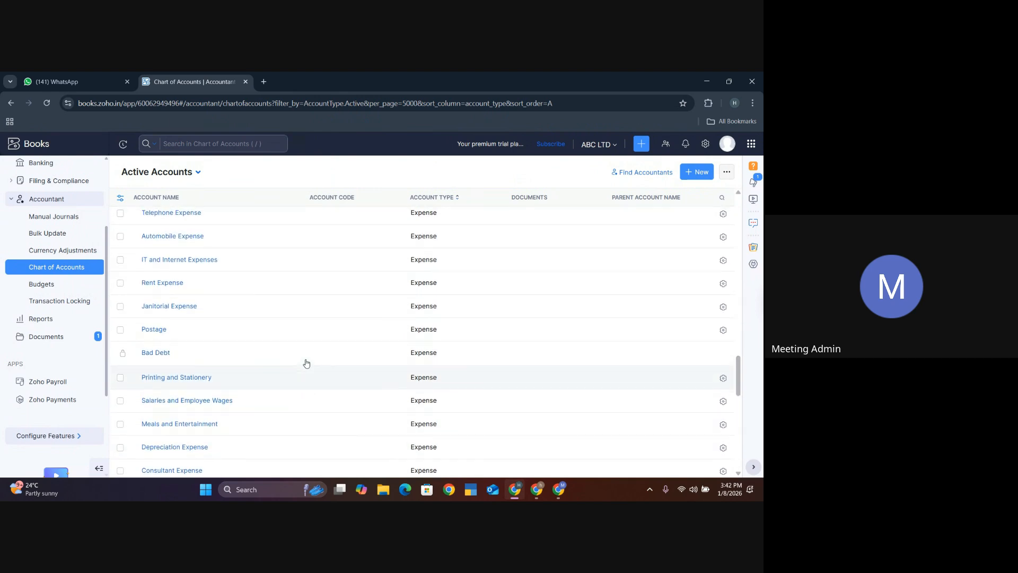
{"action": "scroll", "coordinate": [307, 364], "scroll_direction": "up", "scroll_amount": 2}
{"action": "scroll", "coordinate": [306, 363], "scroll_direction": "up", "scroll_amount": 5}
{"action": "scroll", "coordinate": [306, 363], "scroll_direction": "up", "scroll_amount": 5}
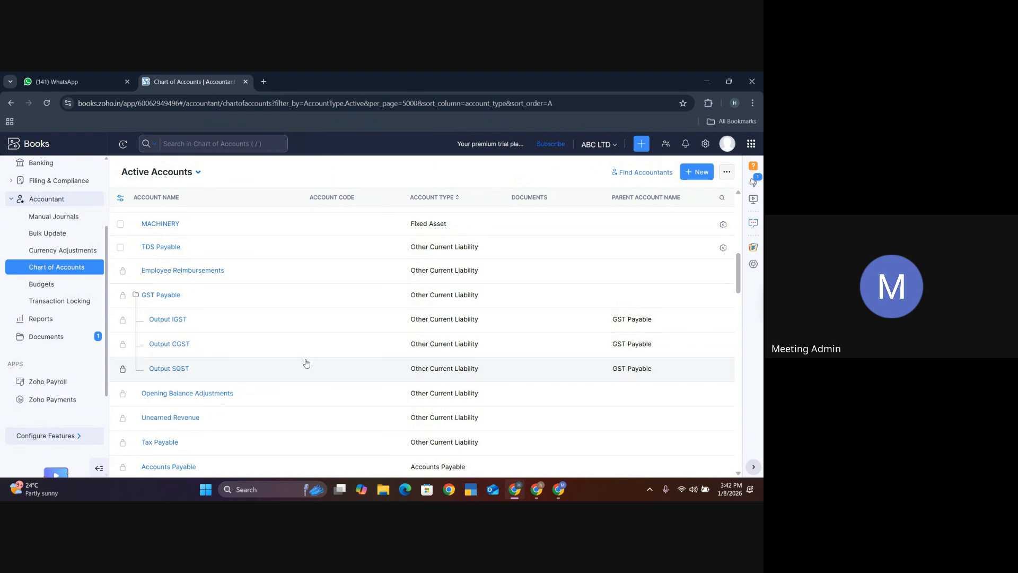
{"action": "scroll", "coordinate": [306, 363], "scroll_direction": "up", "scroll_amount": 2}
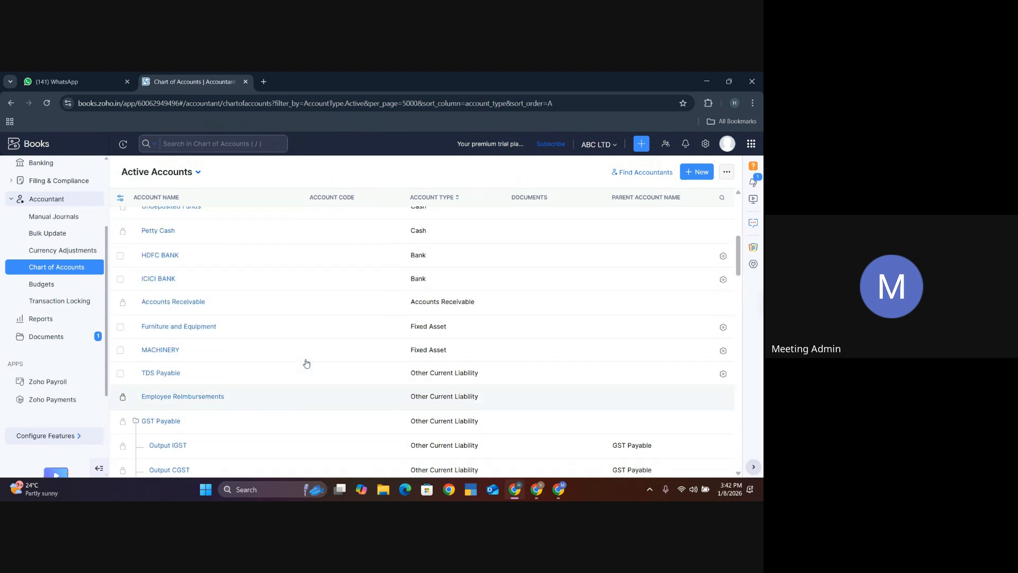
{"action": "scroll", "coordinate": [306, 363], "scroll_direction": "up", "scroll_amount": 3}
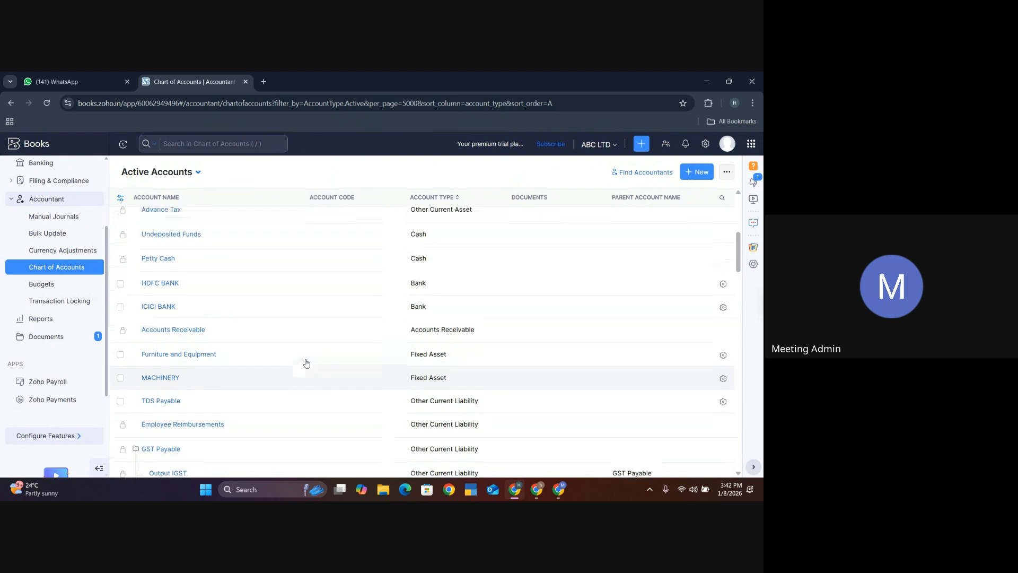
{"action": "scroll", "coordinate": [306, 363], "scroll_direction": "up", "scroll_amount": 3}
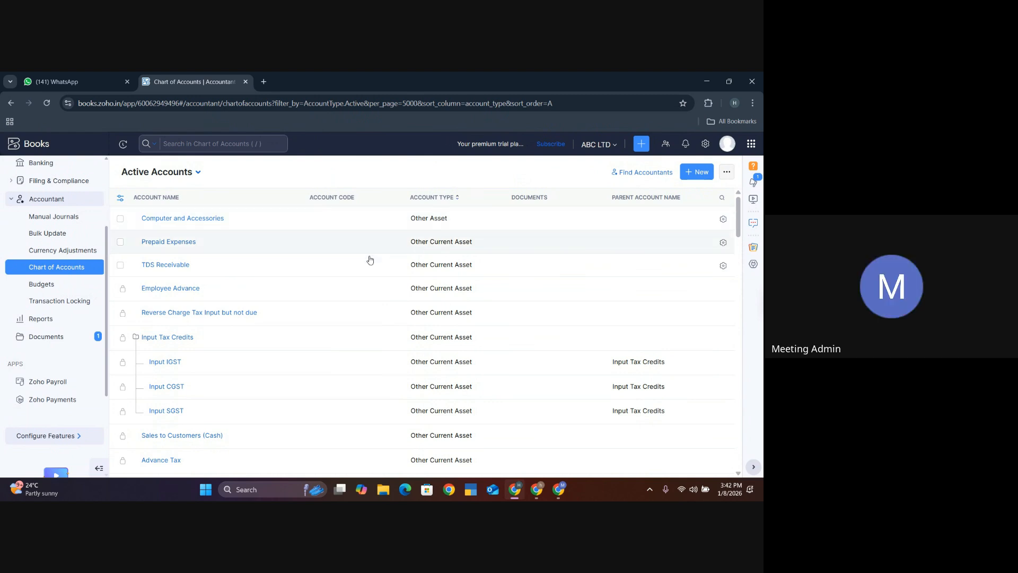
Step: Open the Profit and Loss report from the Reports Center and review its income and expense lines
{"action": "left_click", "coordinate": [55, 318]}
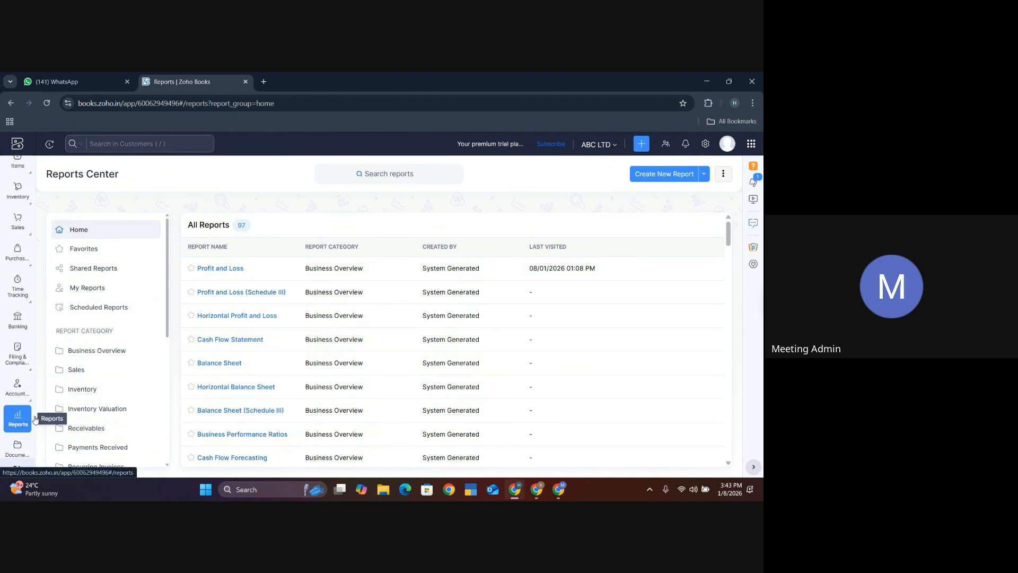
{"action": "left_click", "coordinate": [227, 270]}
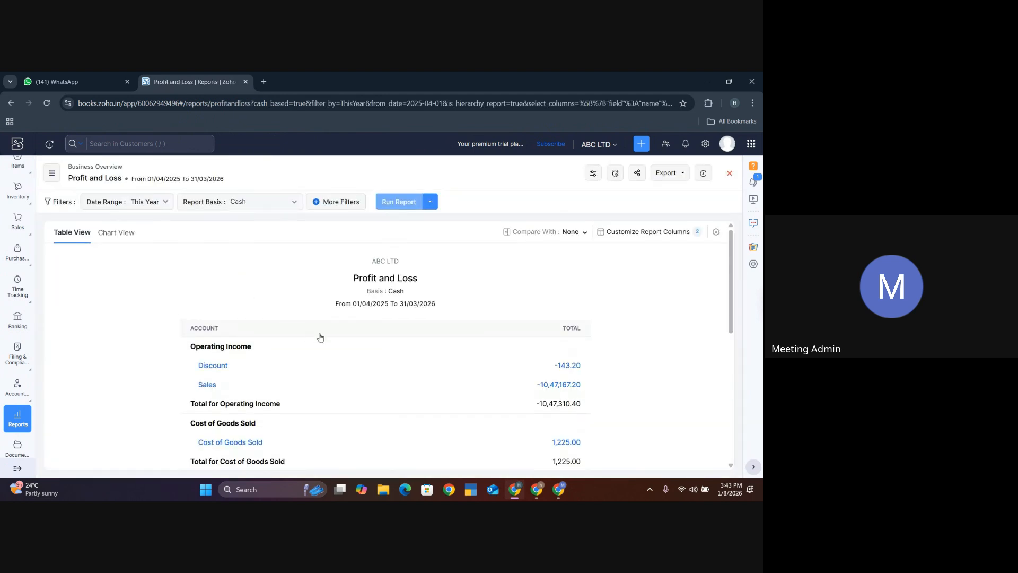
{"action": "scroll", "coordinate": [268, 471], "scroll_direction": "down", "scroll_amount": 3}
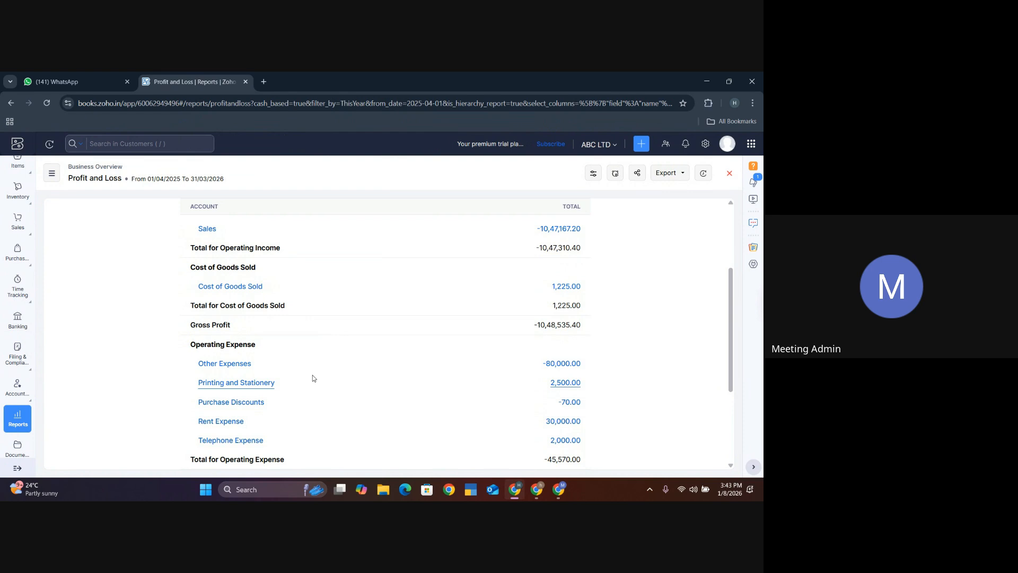
{"action": "scroll", "coordinate": [312, 374], "scroll_direction": "up", "scroll_amount": 3}
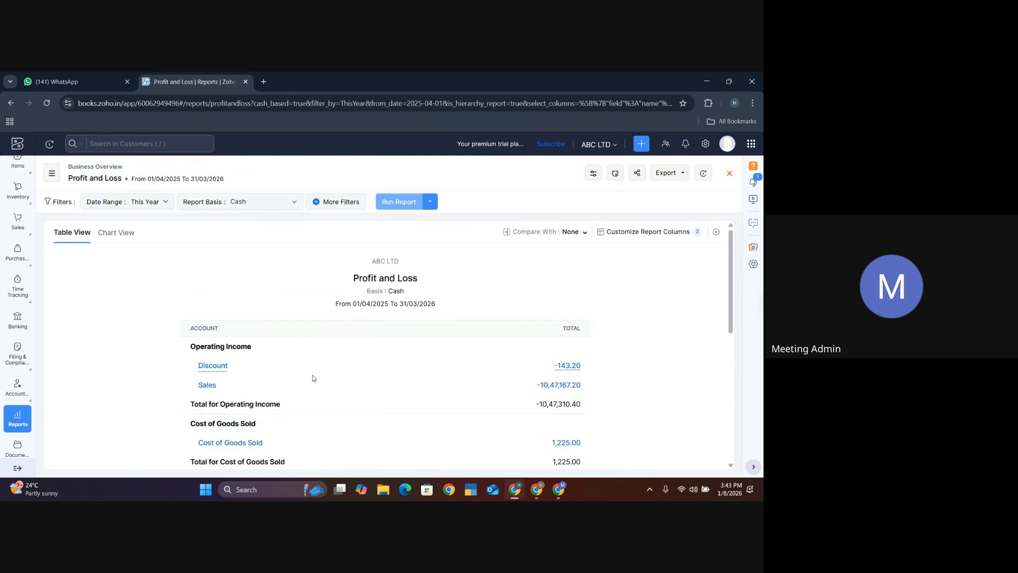
{"action": "left_click", "coordinate": [163, 203]}
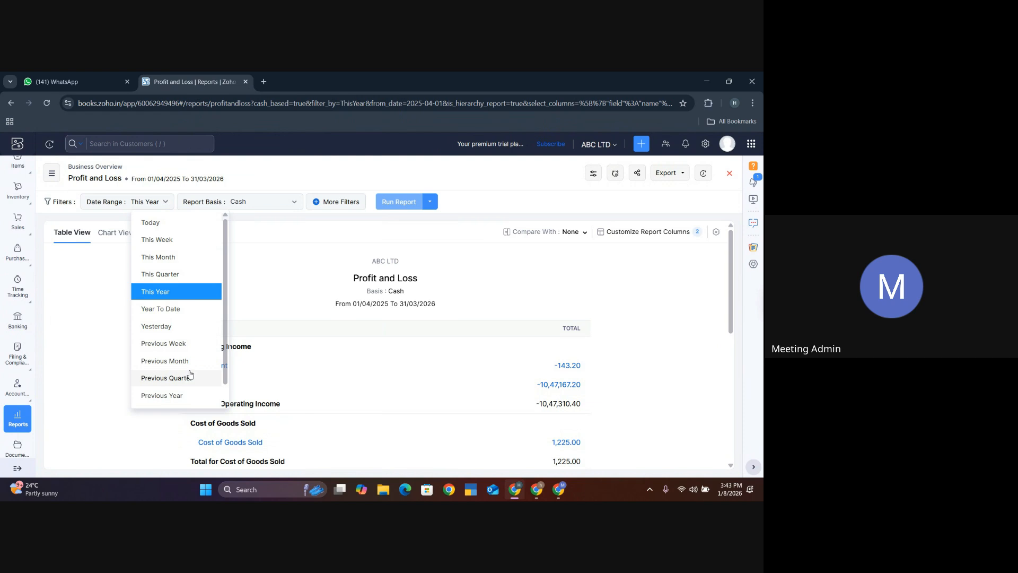
{"action": "left_click", "coordinate": [183, 223]}
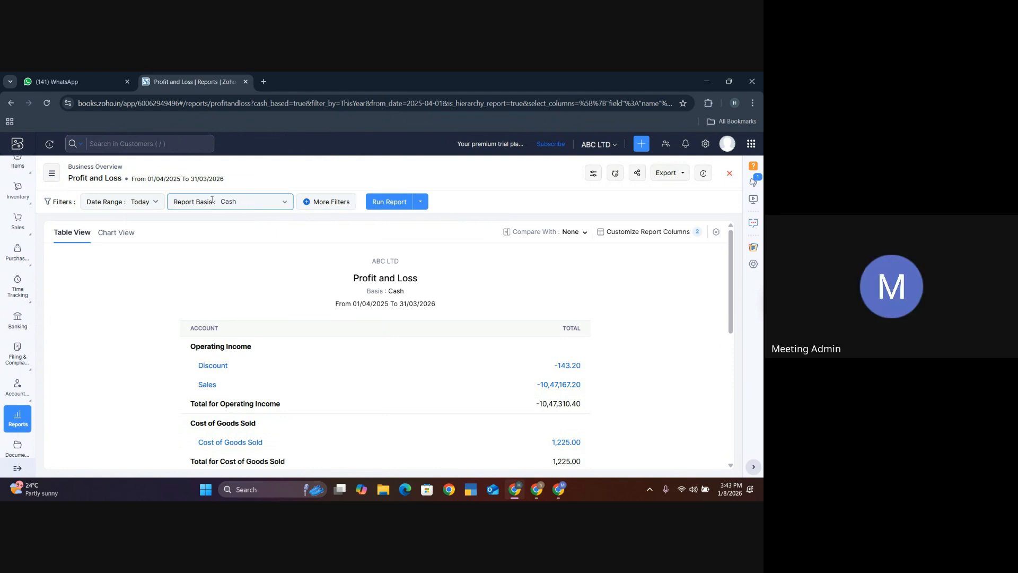
{"action": "left_click", "coordinate": [287, 206]}
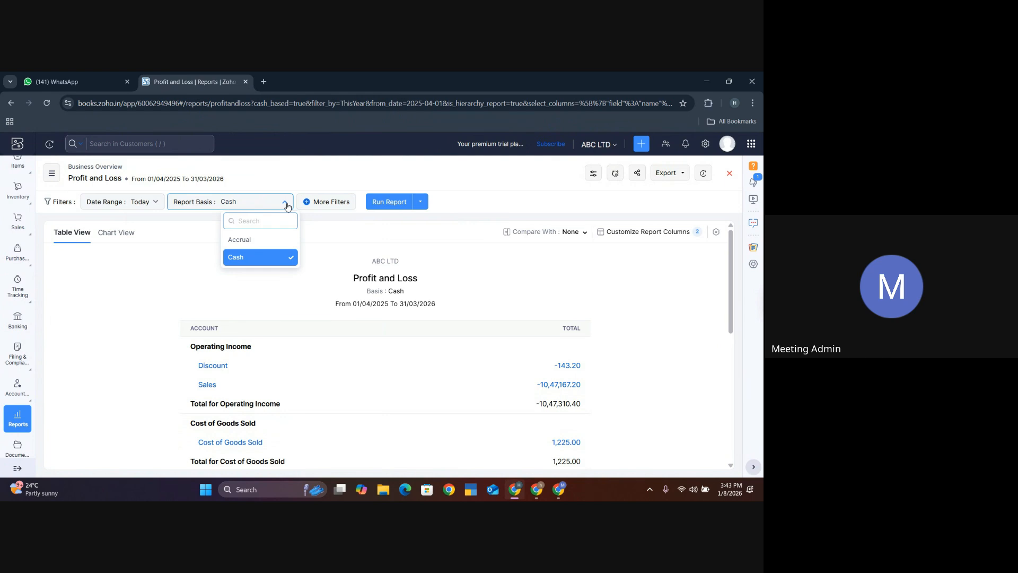
{"action": "left_click", "coordinate": [265, 240]}
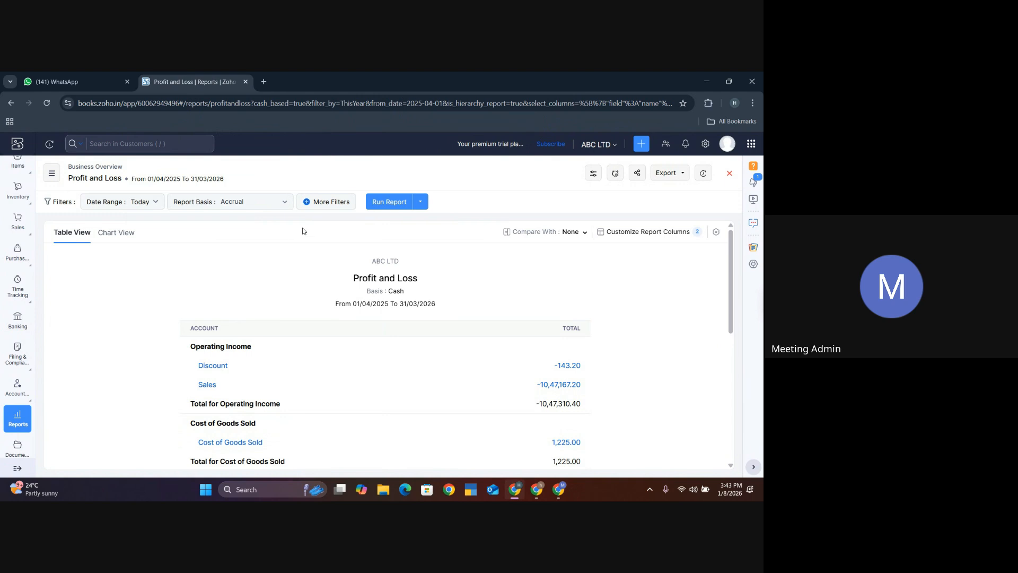
{"action": "left_click", "coordinate": [336, 205]}
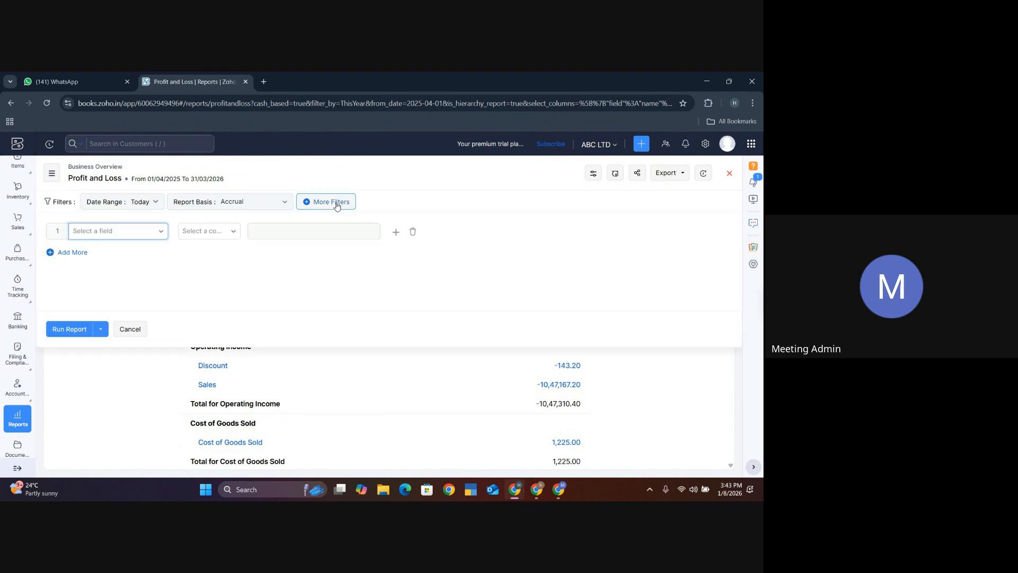
{"action": "left_click", "coordinate": [163, 232]}
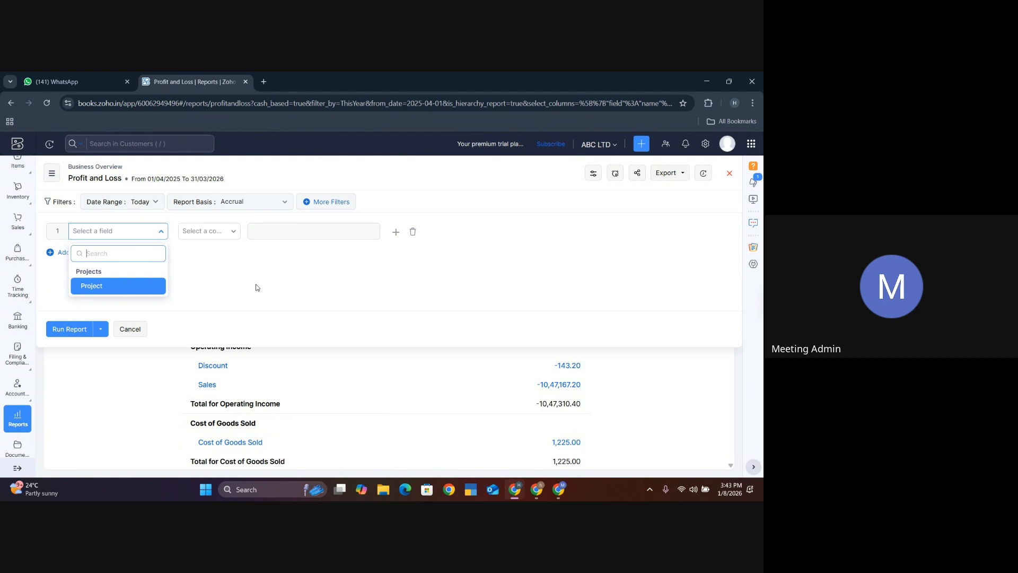
{"action": "left_click", "coordinate": [131, 328]}
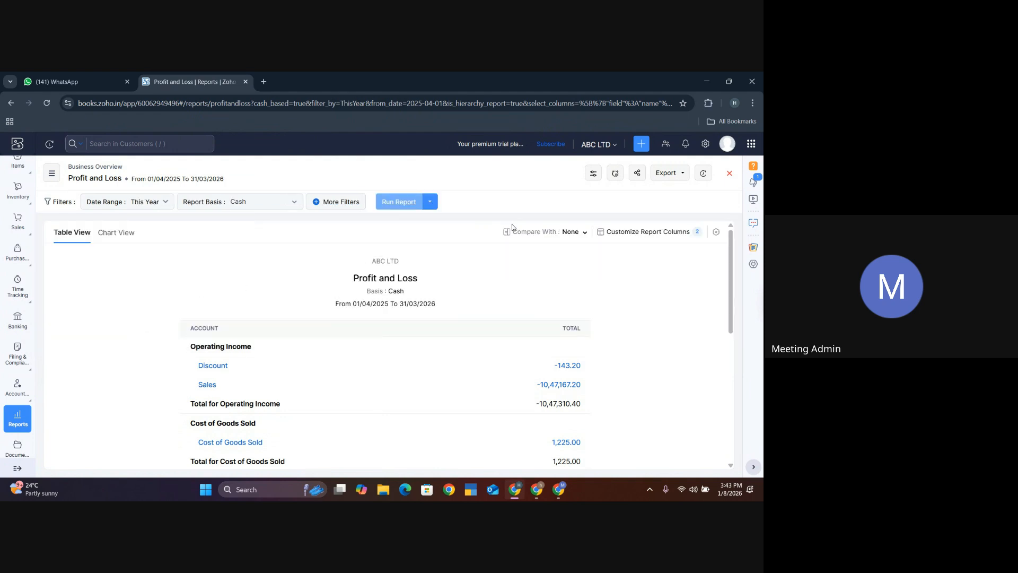
Step: Examine the general settings and the row and column customization of a custom Profit and Loss report, and leave without saving
{"action": "left_click", "coordinate": [430, 202]}
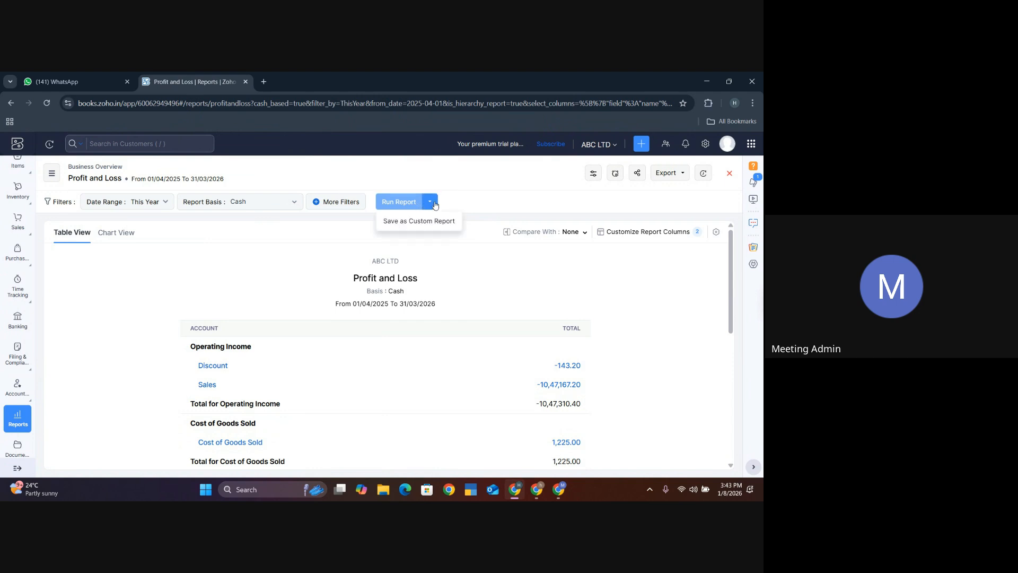
{"action": "left_click", "coordinate": [417, 221]}
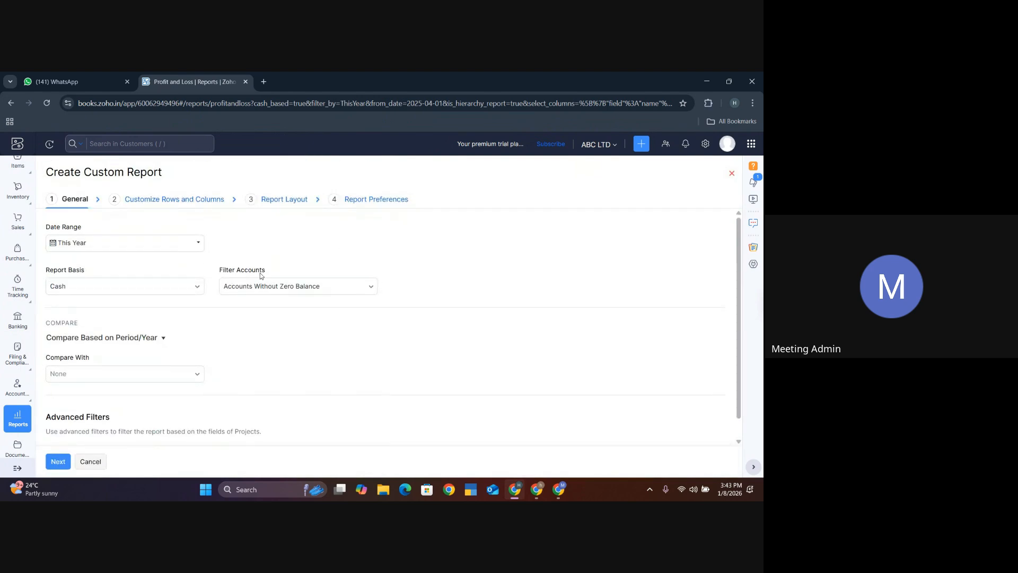
{"action": "left_click", "coordinate": [62, 462]}
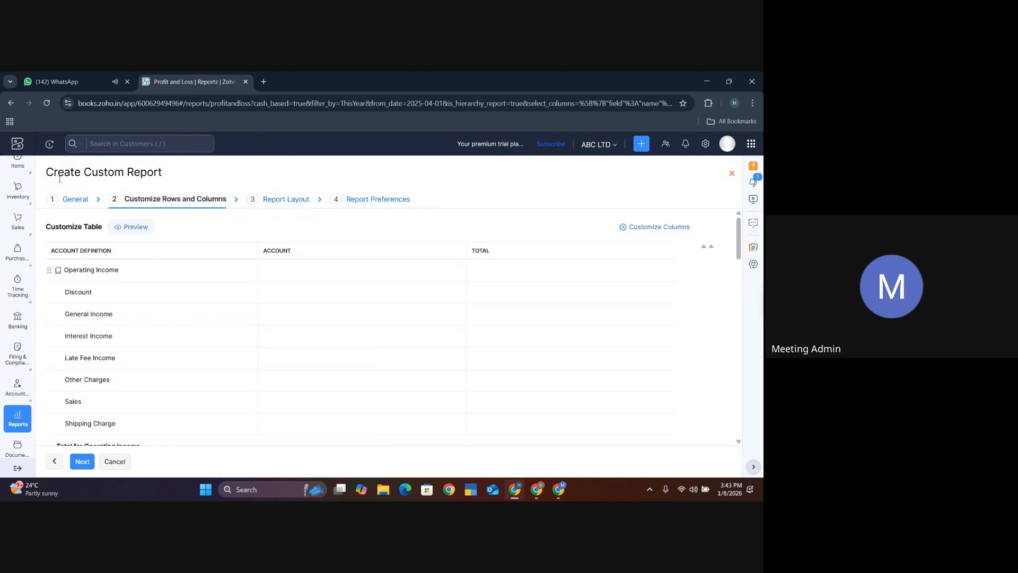
{"action": "scroll", "coordinate": [149, 370], "scroll_direction": "down", "scroll_amount": 1}
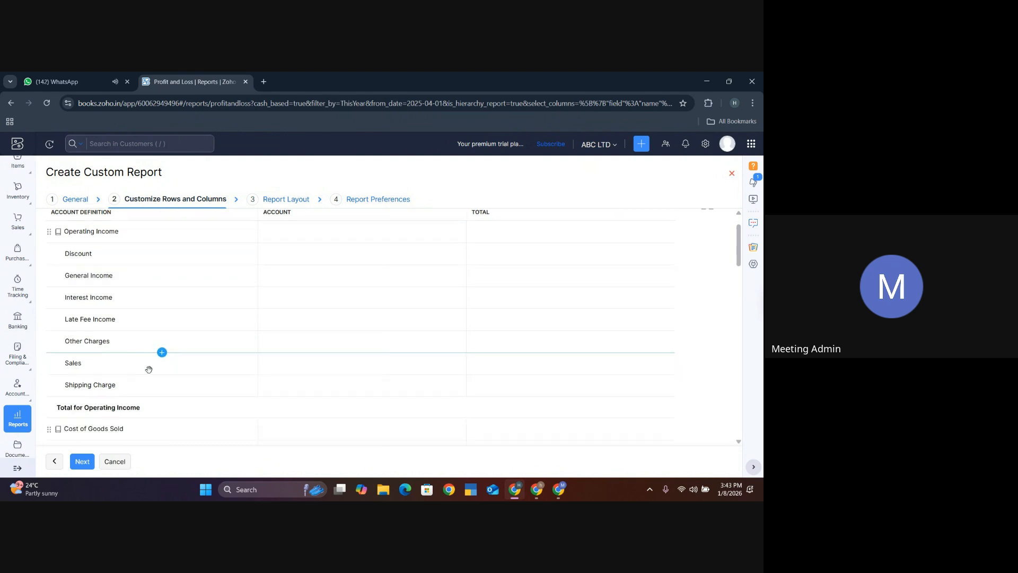
{"action": "left_click", "coordinate": [115, 462]}
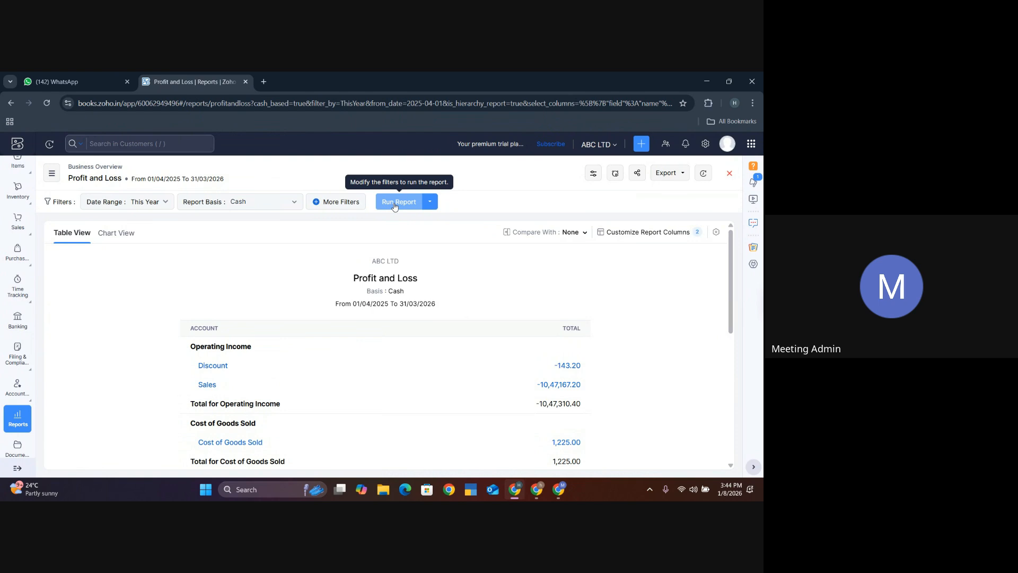
Step: Set the Profit and Loss report basis to Accrual, run the report, and review it down to the net profit or loss
{"action": "left_click", "coordinate": [292, 208]}
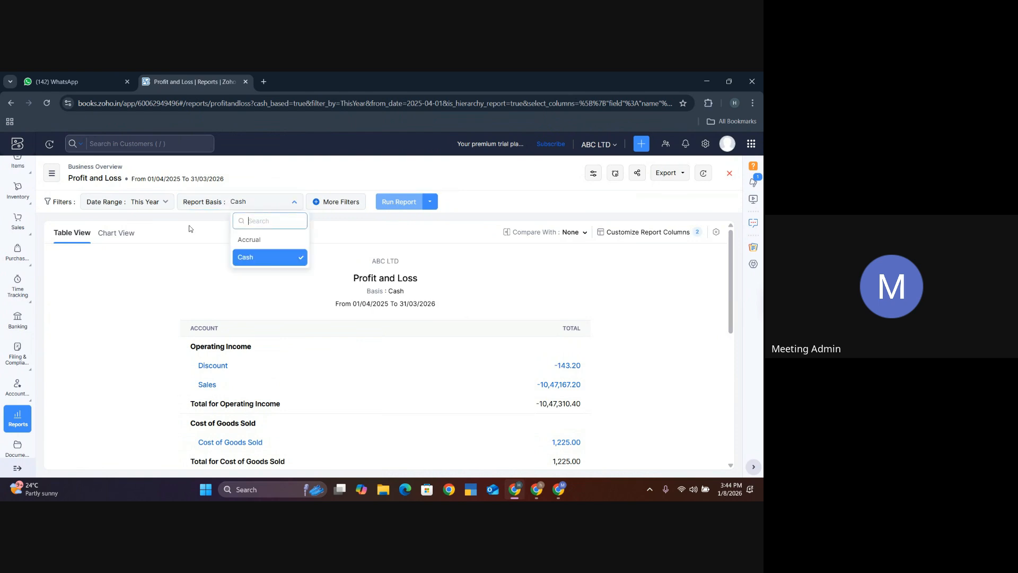
{"action": "left_click", "coordinate": [268, 242]}
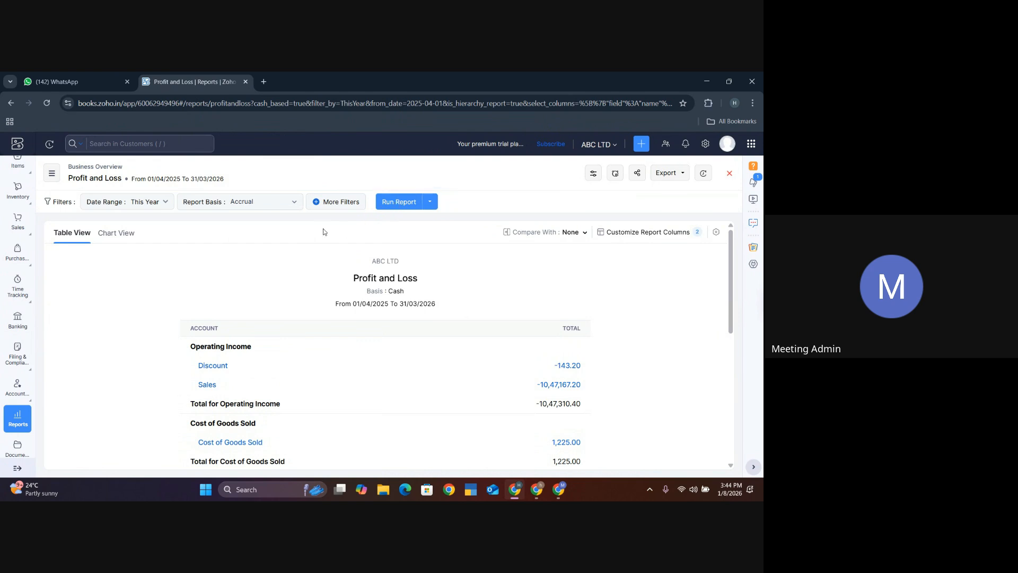
{"action": "left_click", "coordinate": [388, 206]}
{"action": "scroll", "coordinate": [443, 423], "scroll_direction": "down", "scroll_amount": 10}
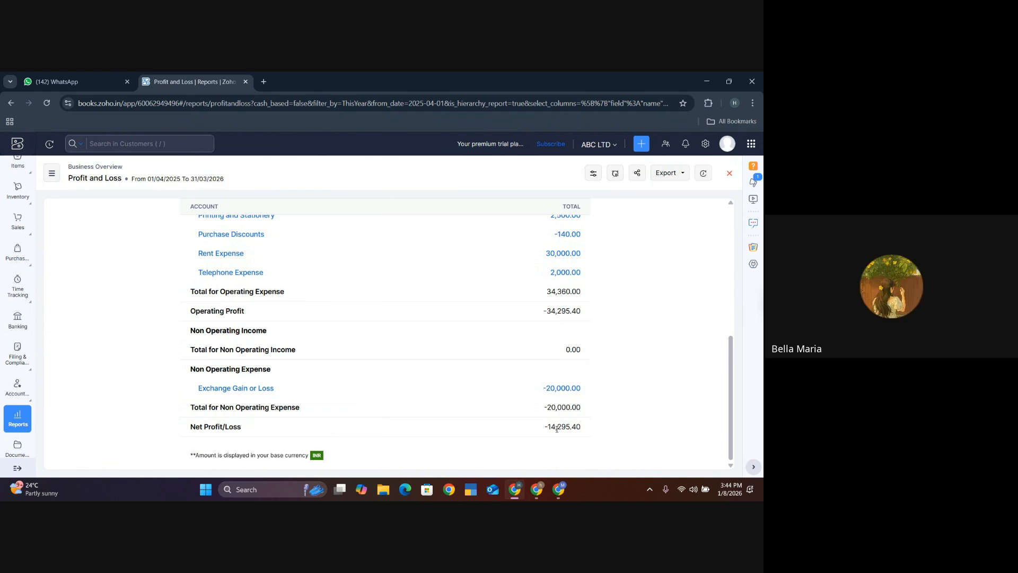
{"action": "scroll", "coordinate": [482, 346], "scroll_direction": "up", "scroll_amount": 10}
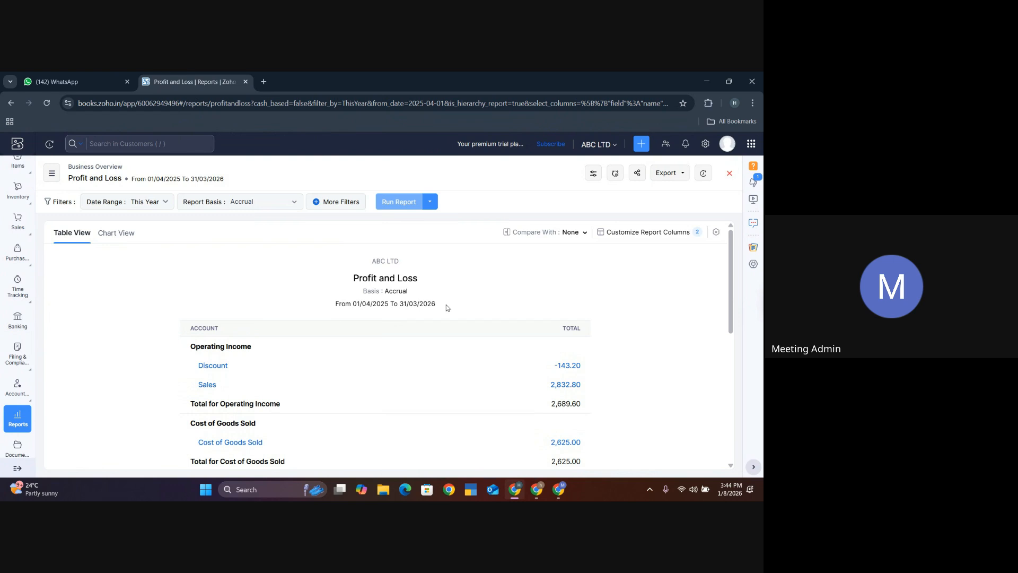
Step: Switch the Profit and Loss report to its chart view and examine the operating expense graph by month
{"action": "left_click", "coordinate": [116, 236]}
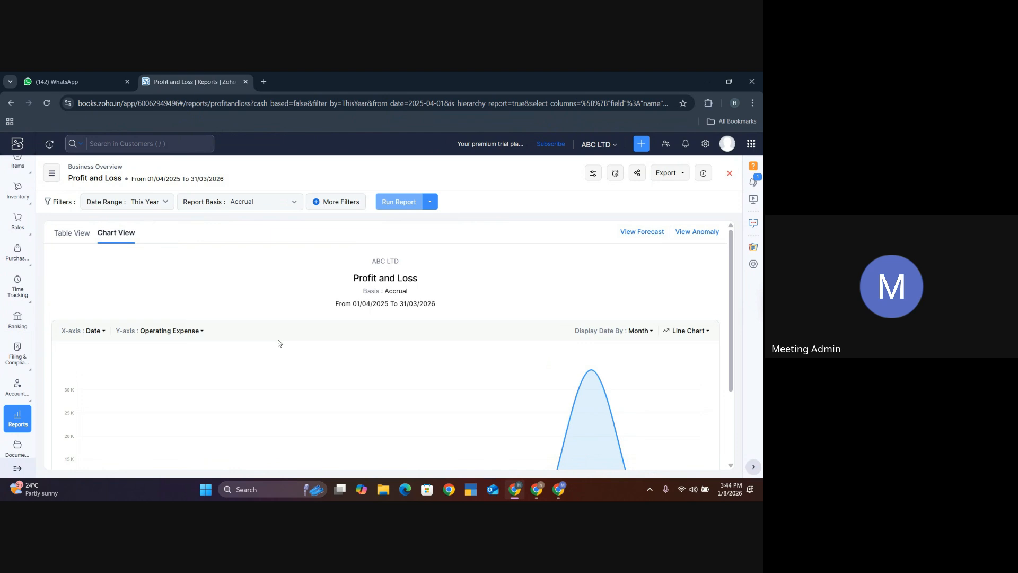
{"action": "scroll", "coordinate": [281, 339], "scroll_direction": "down", "scroll_amount": 3}
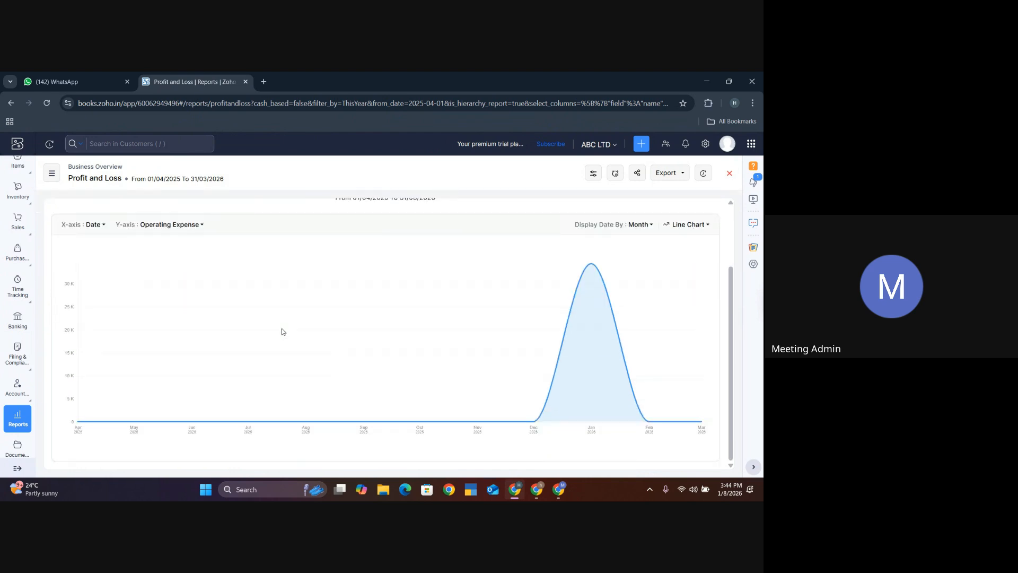
{"action": "scroll", "coordinate": [281, 332], "scroll_direction": "up", "scroll_amount": 2}
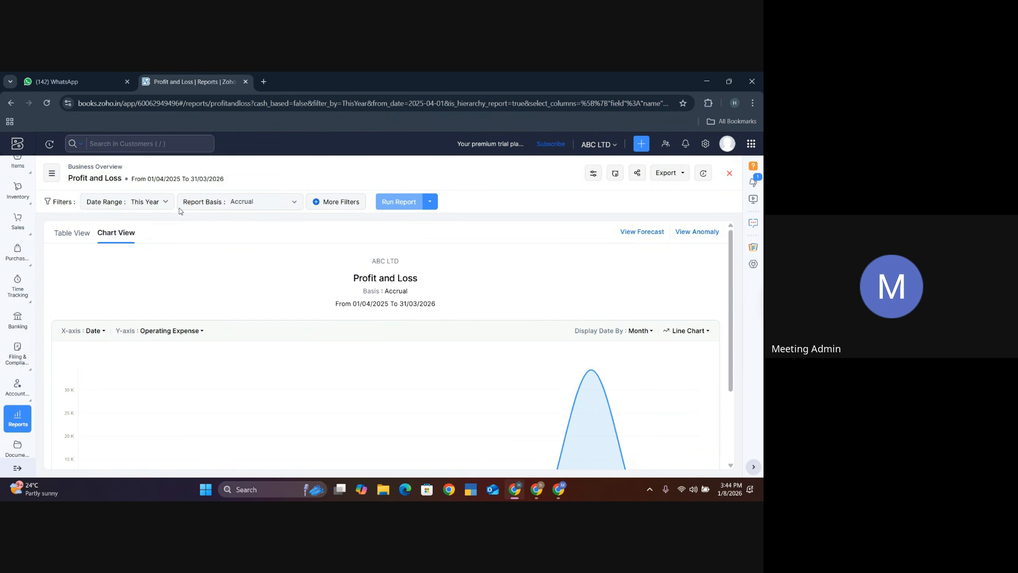
Step: Open the Balance Sheet from the Business Overview reports and look through its account lines
{"action": "mouse_move", "coordinate": [24, 206]}
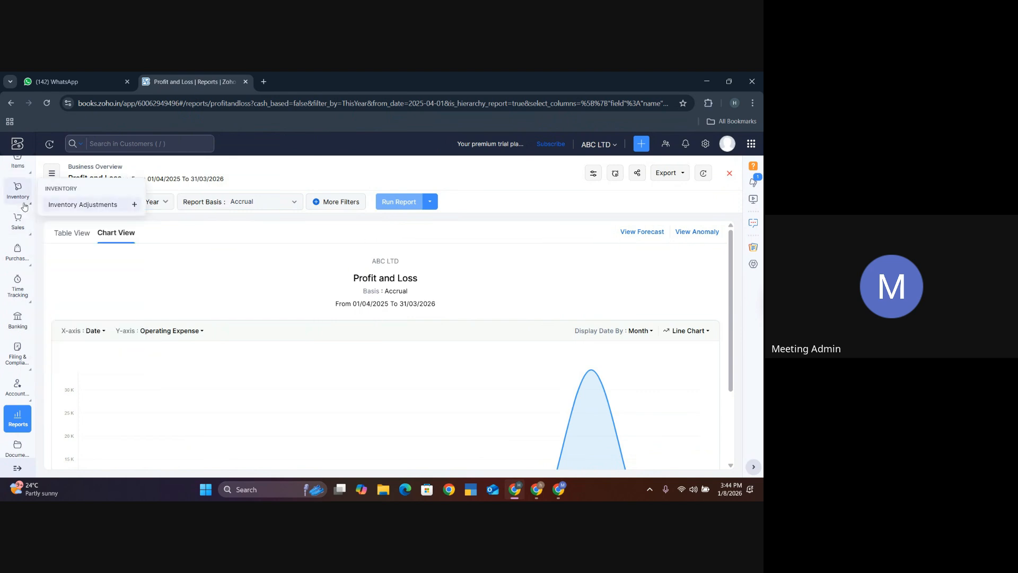
{"action": "left_click", "coordinate": [52, 175]}
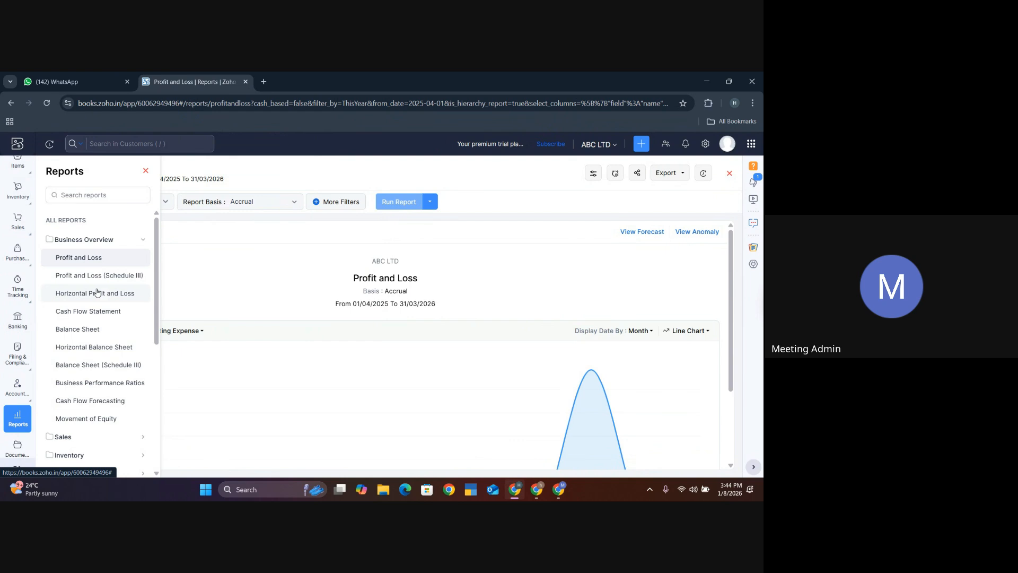
{"action": "left_click", "coordinate": [87, 329]}
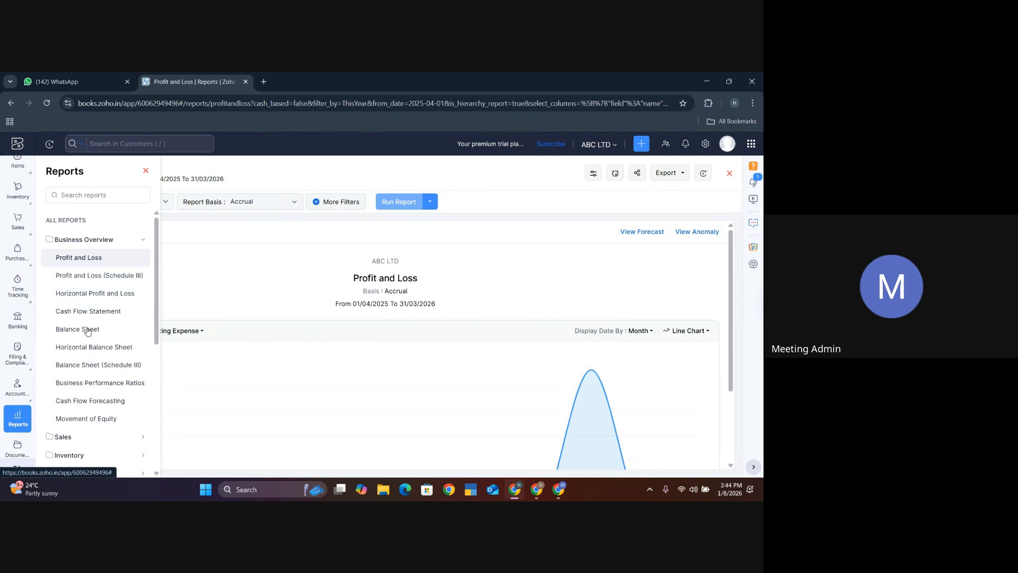
{"action": "scroll", "coordinate": [312, 366], "scroll_direction": "down", "scroll_amount": 15}
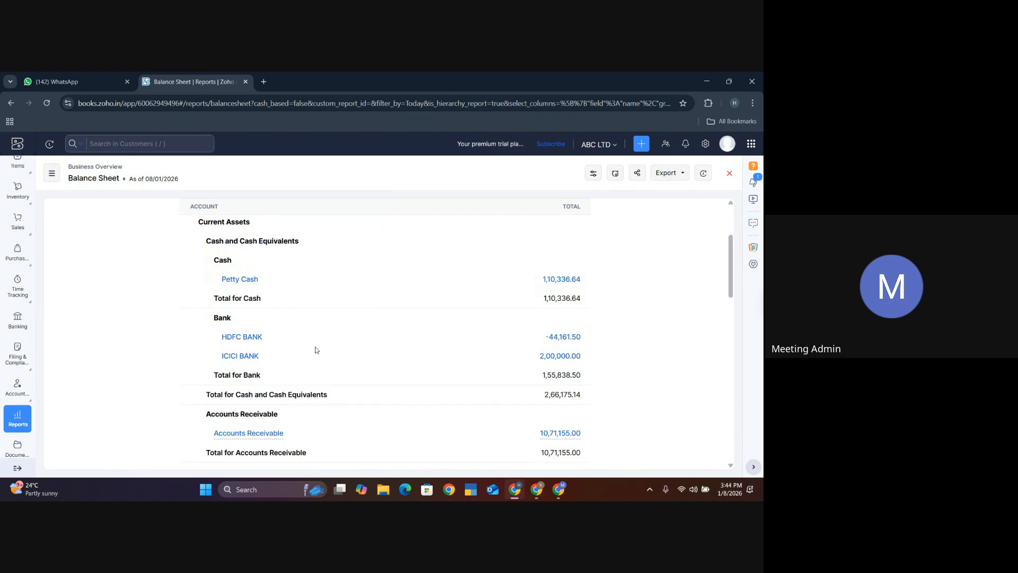
{"action": "scroll", "coordinate": [315, 350], "scroll_direction": "down", "scroll_amount": 3}
{"action": "scroll", "coordinate": [314, 347], "scroll_direction": "up", "scroll_amount": 15}
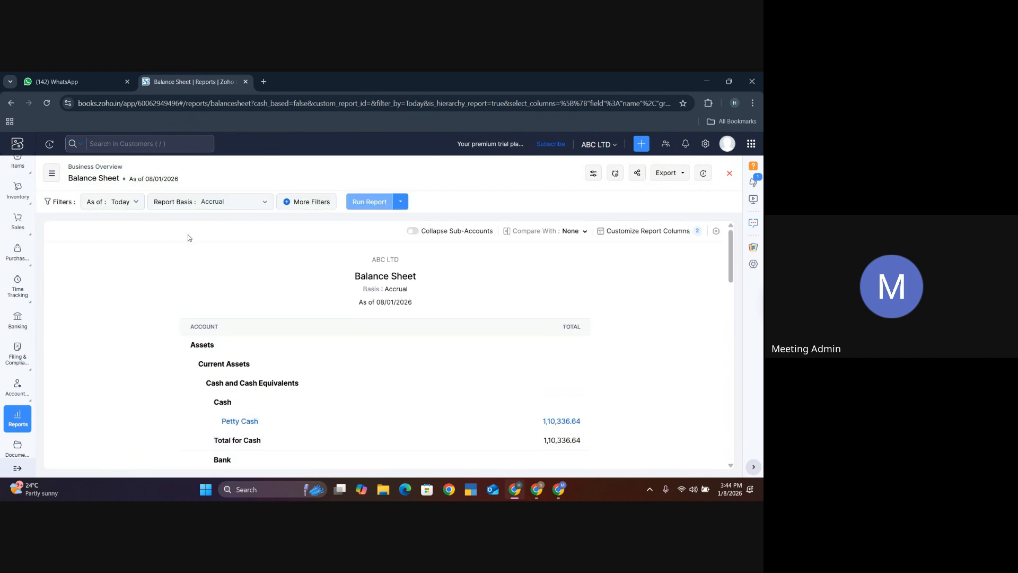
Step: Set the Balance Sheet's as-of period to This Year, run the report, and review it down to total liabilities and equities
{"action": "left_click", "coordinate": [139, 202]}
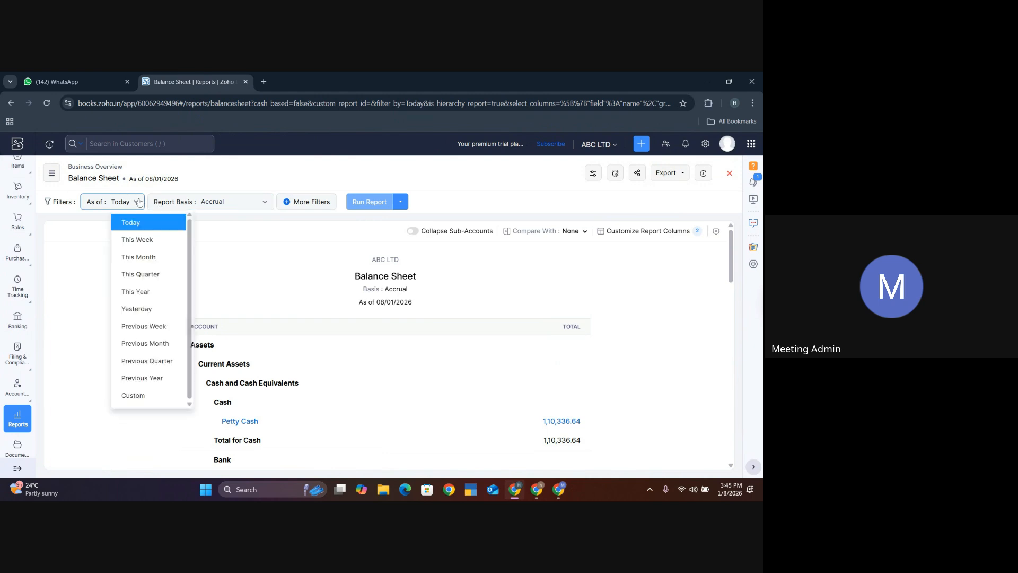
{"action": "left_click", "coordinate": [149, 291]}
{"action": "scroll", "coordinate": [371, 337], "scroll_direction": "down", "scroll_amount": 3}
{"action": "scroll", "coordinate": [378, 412], "scroll_direction": "up", "scroll_amount": 3}
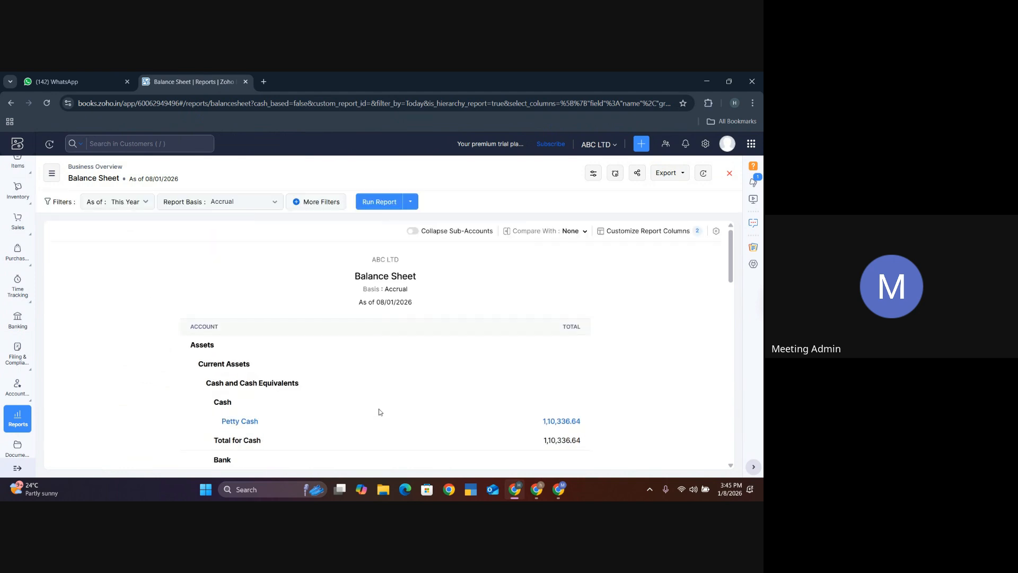
{"action": "left_click", "coordinate": [378, 202]}
{"action": "scroll", "coordinate": [395, 334], "scroll_direction": "down", "scroll_amount": 10}
{"action": "scroll", "coordinate": [398, 330], "scroll_direction": "down", "scroll_amount": 1}
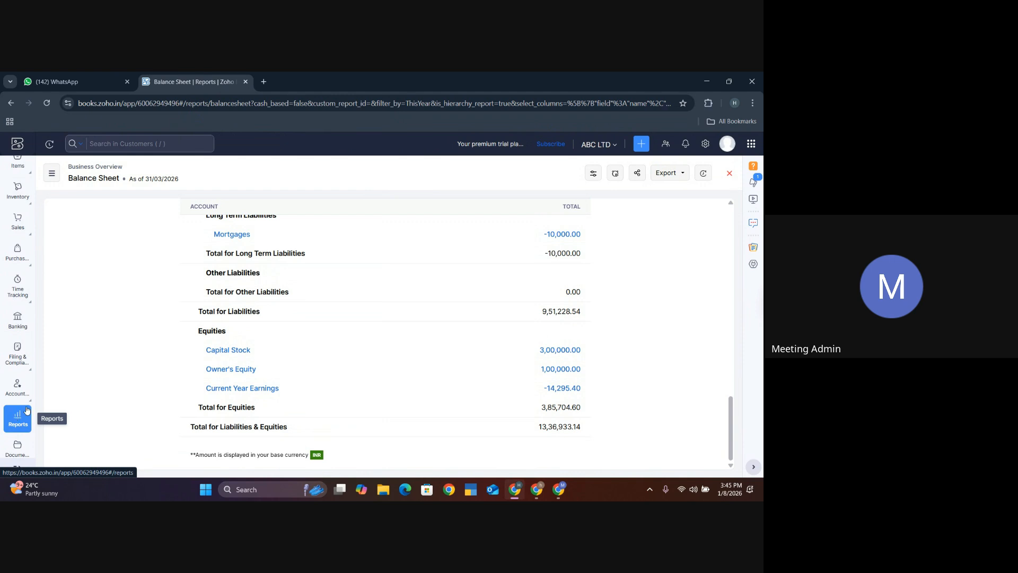
Step: Upload the 7.Delivery Note (1) (1) PDF from Downloads to the Files inbox in Documents
{"action": "scroll", "coordinate": [11, 409], "scroll_direction": "down", "scroll_amount": 2}
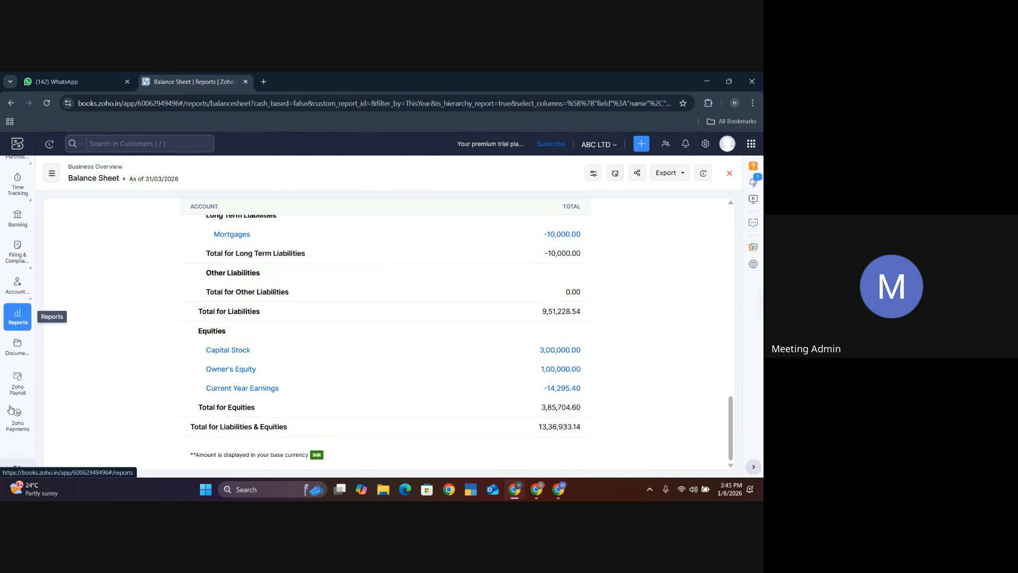
{"action": "left_click", "coordinate": [15, 350]}
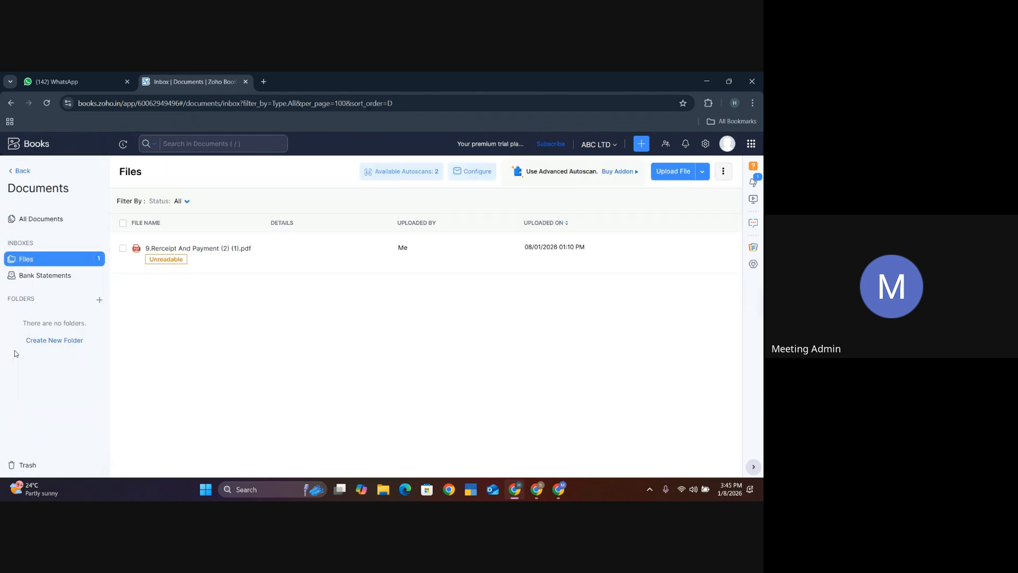
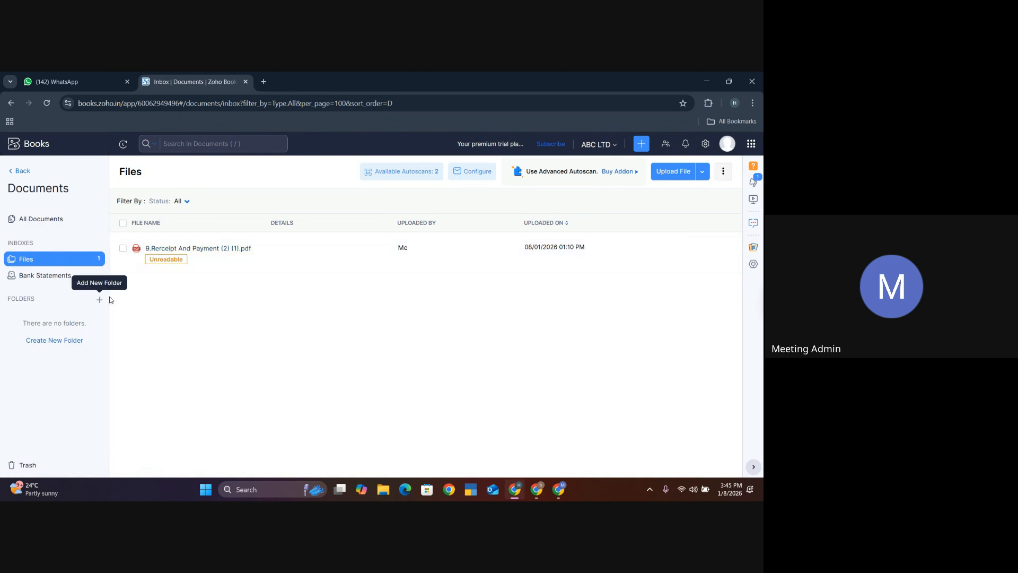
{"action": "left_click", "coordinate": [670, 173]}
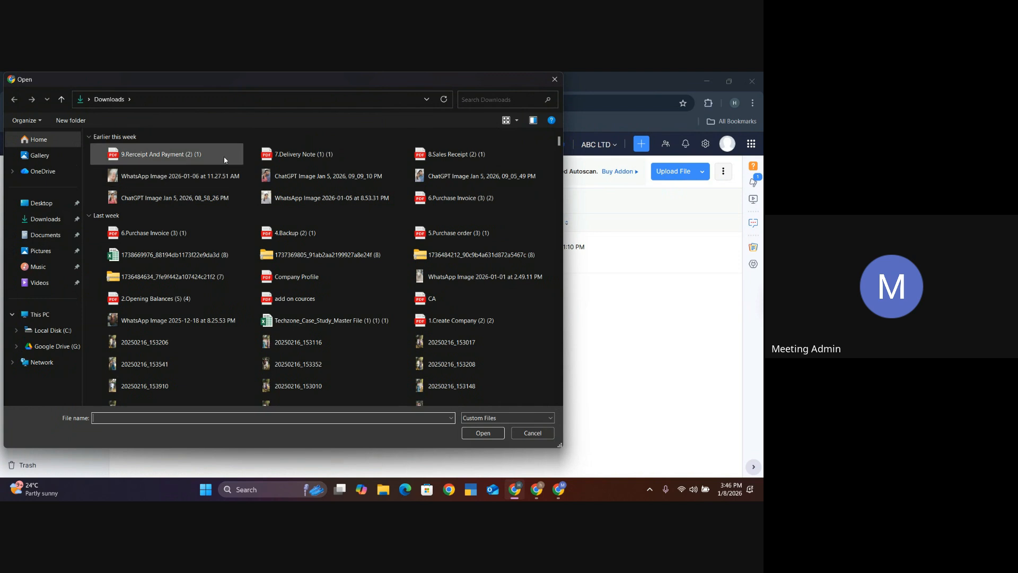
{"action": "left_click", "coordinate": [310, 155]}
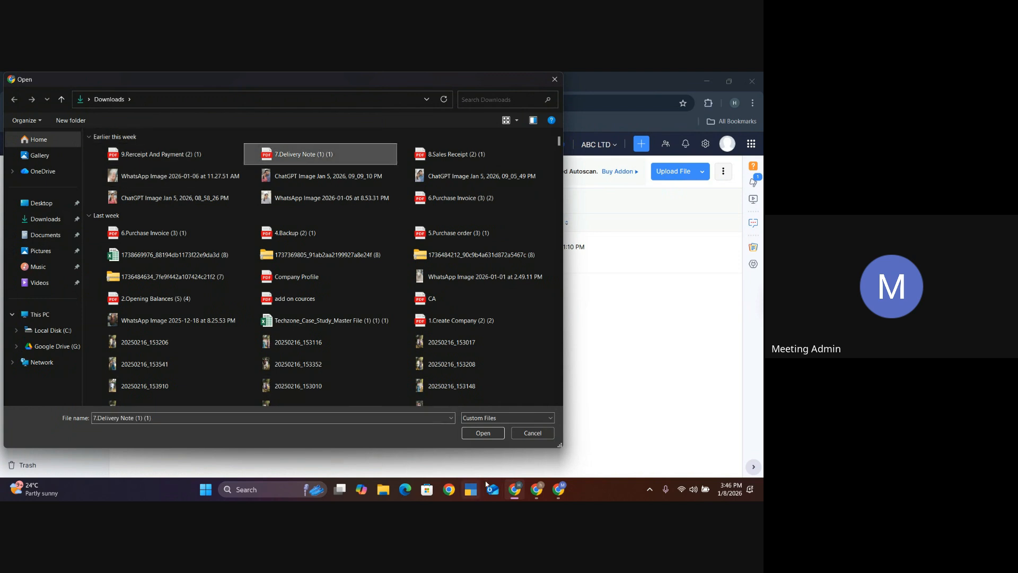
{"action": "left_click", "coordinate": [482, 433]}
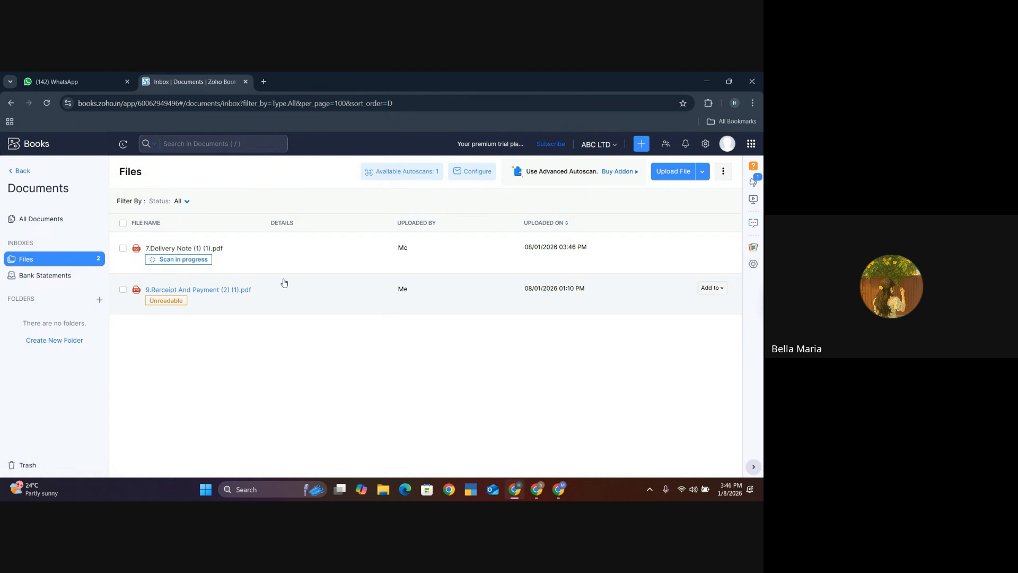
{"action": "left_click", "coordinate": [385, 494]}
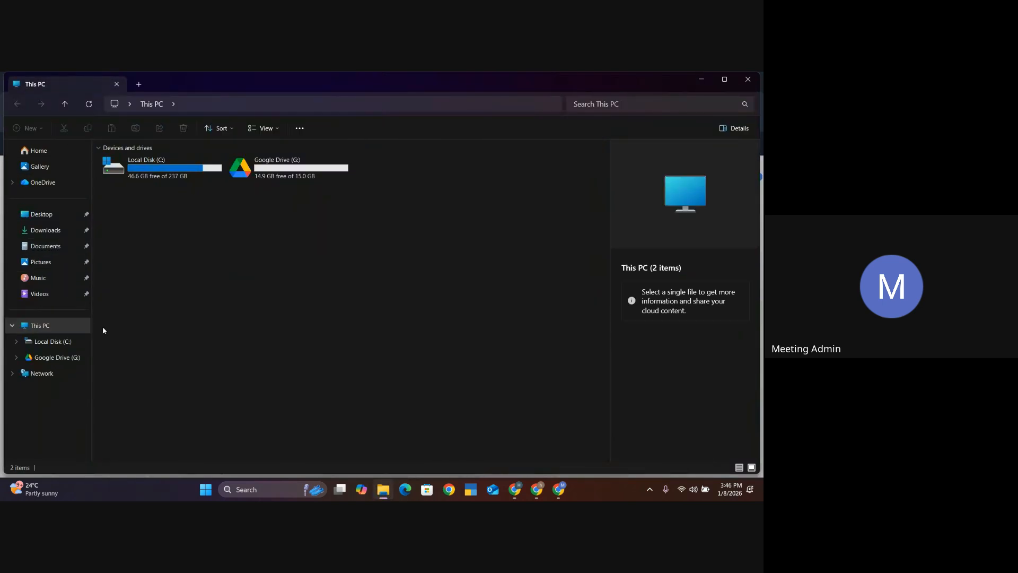
{"action": "left_click", "coordinate": [749, 79]}
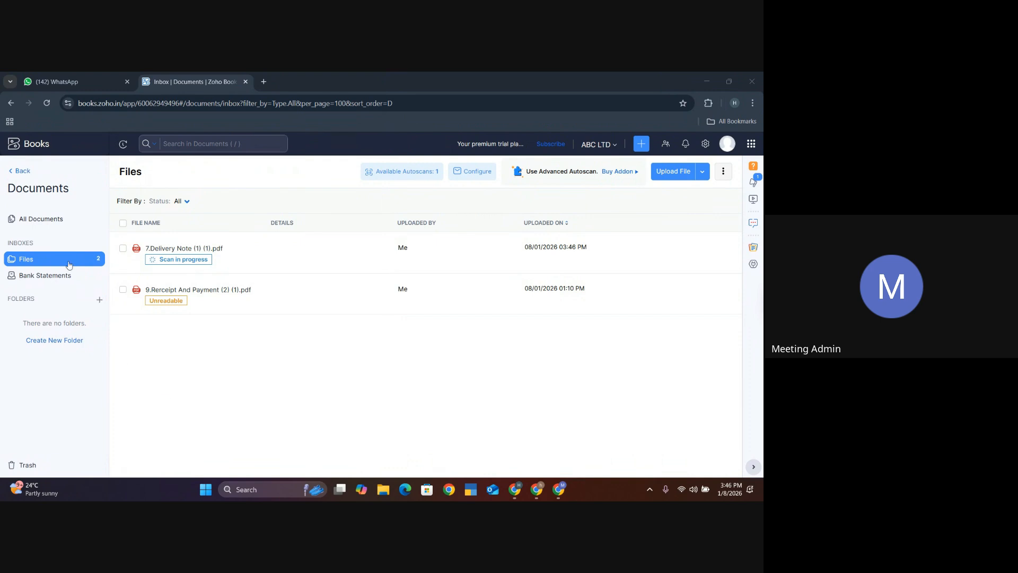
Step: Leave Documents and the Balance Sheet report, and look through the Zoho Payroll introduction page down to its last features
{"action": "left_click", "coordinate": [12, 173]}
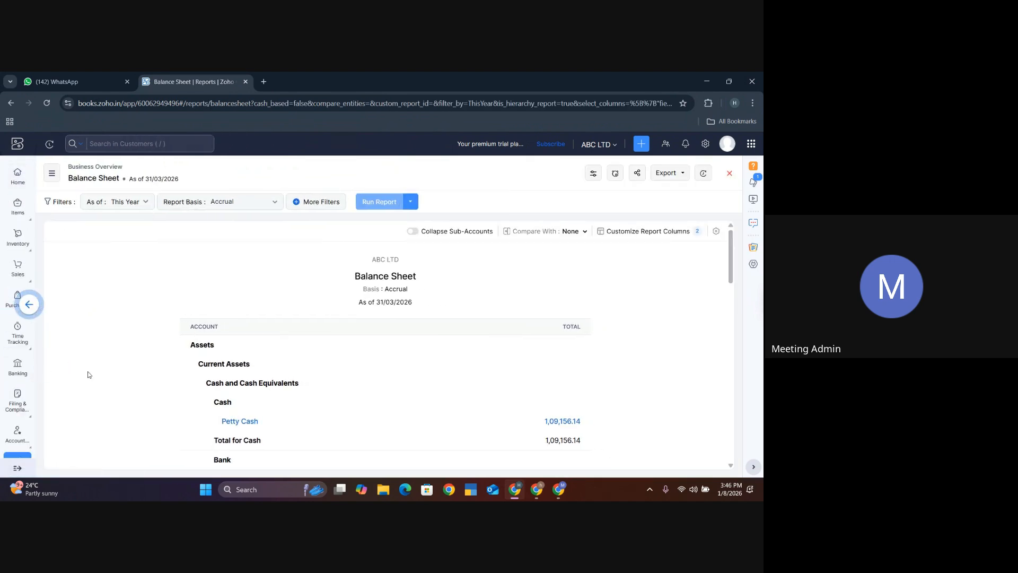
{"action": "left_click", "coordinate": [730, 174]}
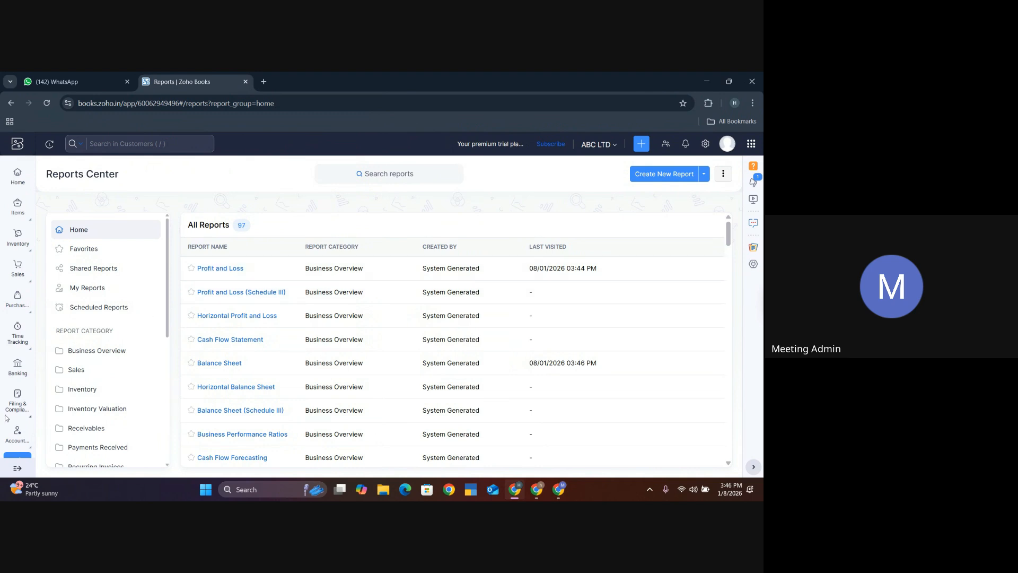
{"action": "scroll", "coordinate": [23, 453], "scroll_direction": "down", "scroll_amount": 3}
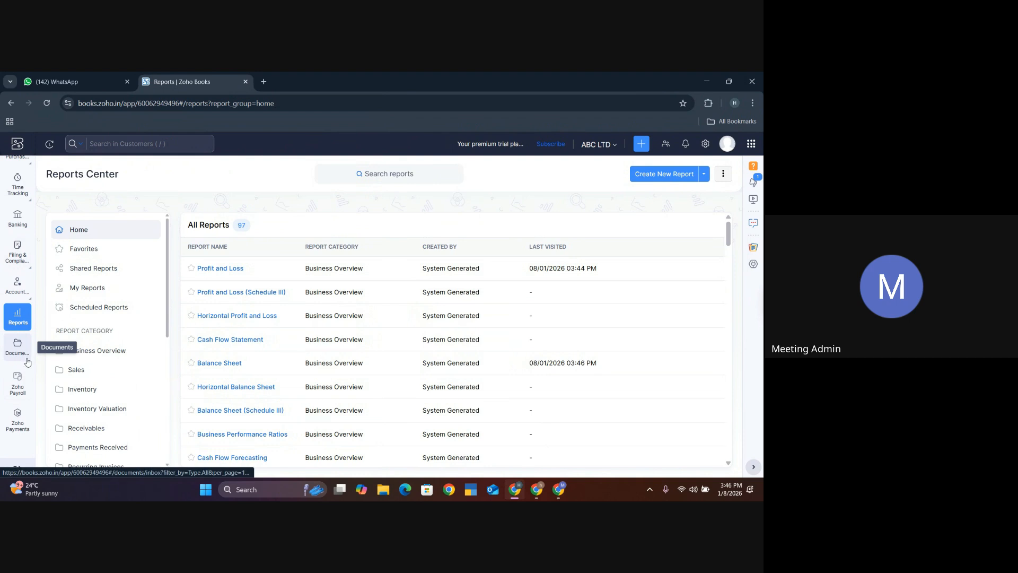
{"action": "left_click", "coordinate": [22, 391]}
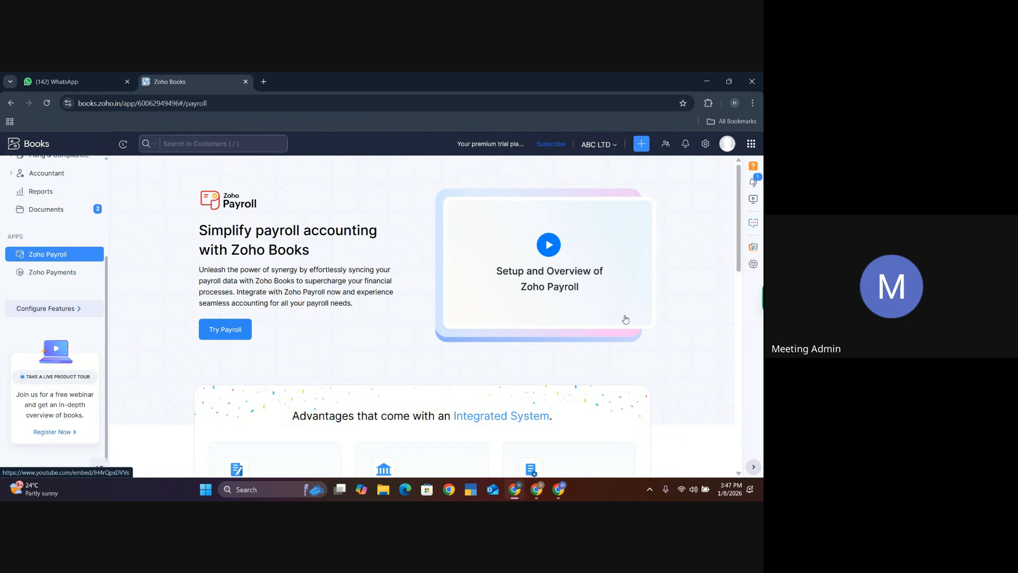
{"action": "scroll", "coordinate": [428, 373], "scroll_direction": "down", "scroll_amount": 4}
{"action": "scroll", "coordinate": [428, 373], "scroll_direction": "down", "scroll_amount": 7}
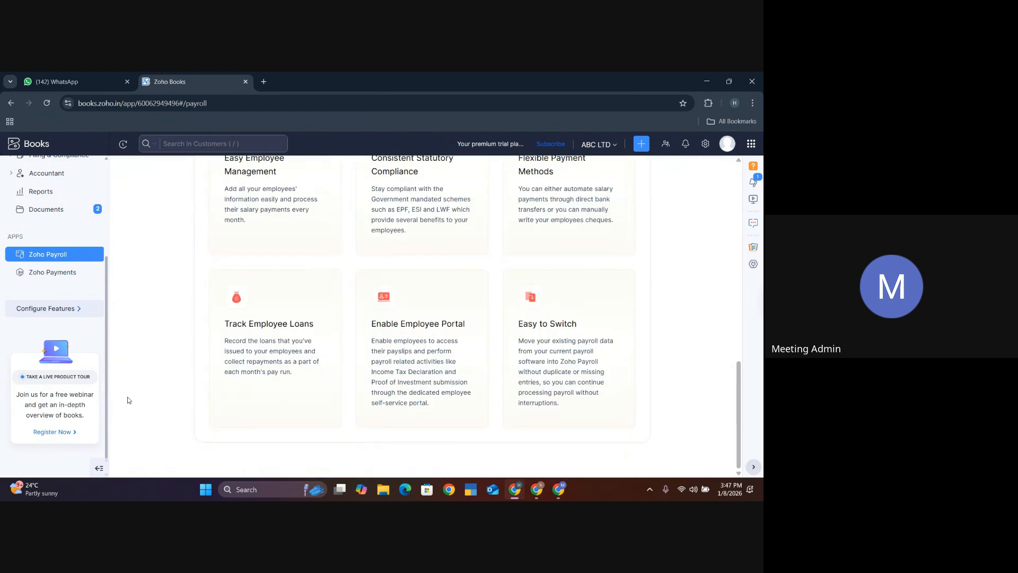
Step: Open the Zoho Payments page and review its platform fees and the listed benefits of a unified payment solution
{"action": "left_click", "coordinate": [71, 276]}
{"action": "scroll", "coordinate": [438, 295], "scroll_direction": "down", "scroll_amount": 1}
{"action": "scroll", "coordinate": [437, 295], "scroll_direction": "up", "scroll_amount": 1}
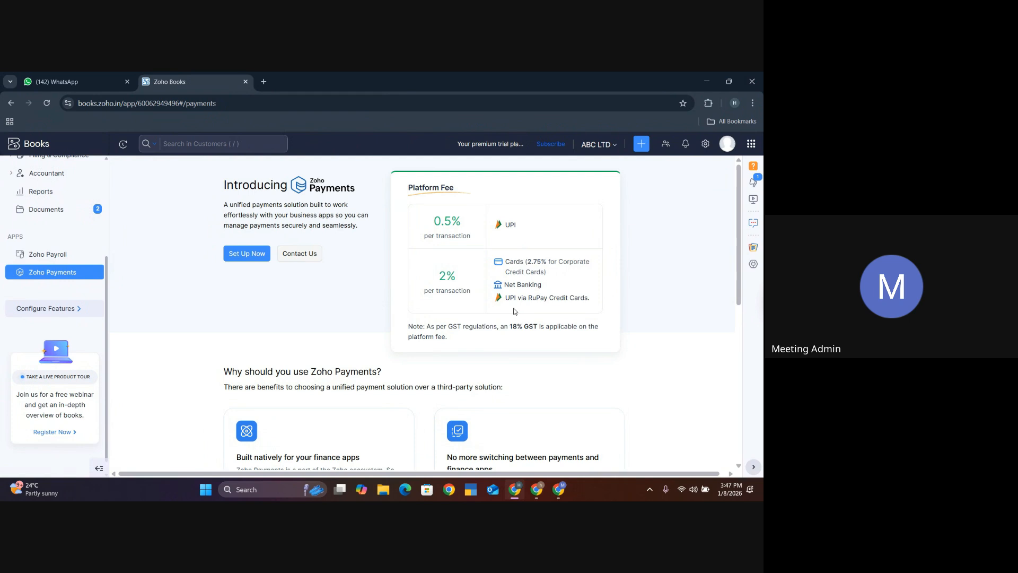
{"action": "scroll", "coordinate": [515, 311], "scroll_direction": "down", "scroll_amount": 2}
{"action": "scroll", "coordinate": [513, 312], "scroll_direction": "down", "scroll_amount": 6}
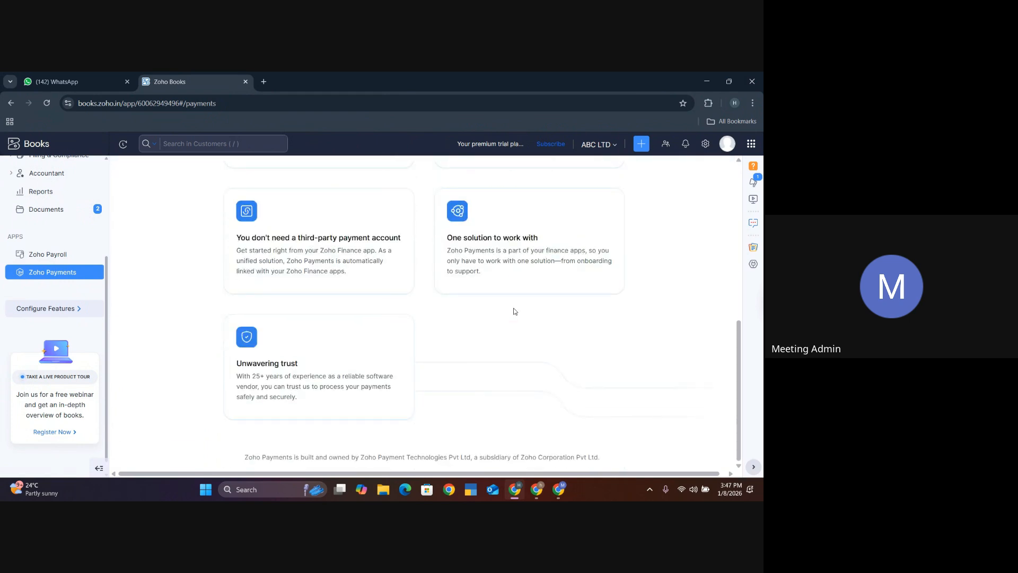
{"action": "scroll", "coordinate": [514, 311], "scroll_direction": "up", "scroll_amount": 8}
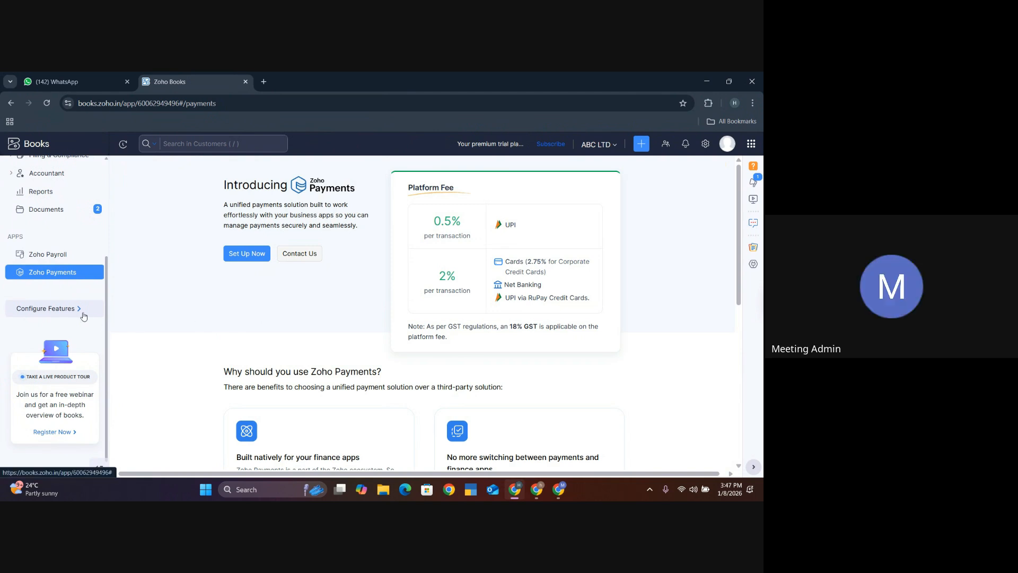
{"action": "scroll", "coordinate": [83, 316], "scroll_direction": "up", "scroll_amount": 3}
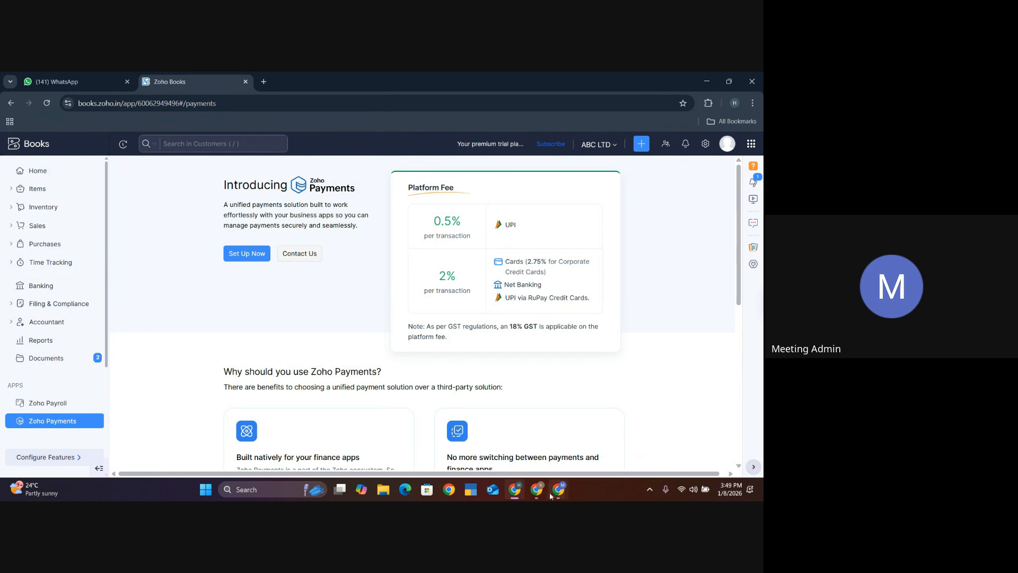
Step: Switch to the Google Meet call, mute the microphone, and stop presenting the screen
{"action": "mouse_move", "coordinate": [557, 493]}
{"action": "left_click", "coordinate": [497, 444]}
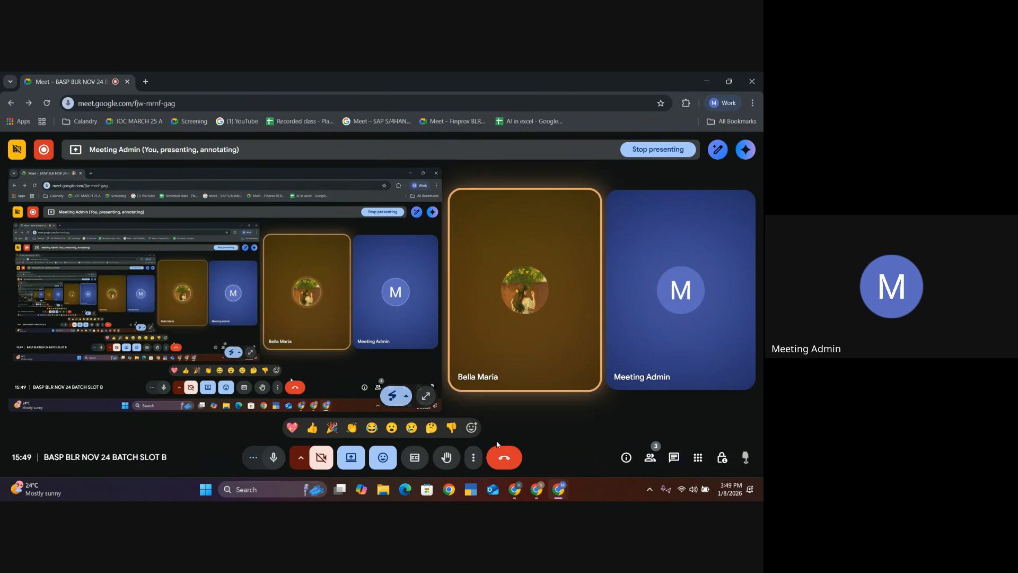
{"action": "left_click", "coordinate": [271, 459]}
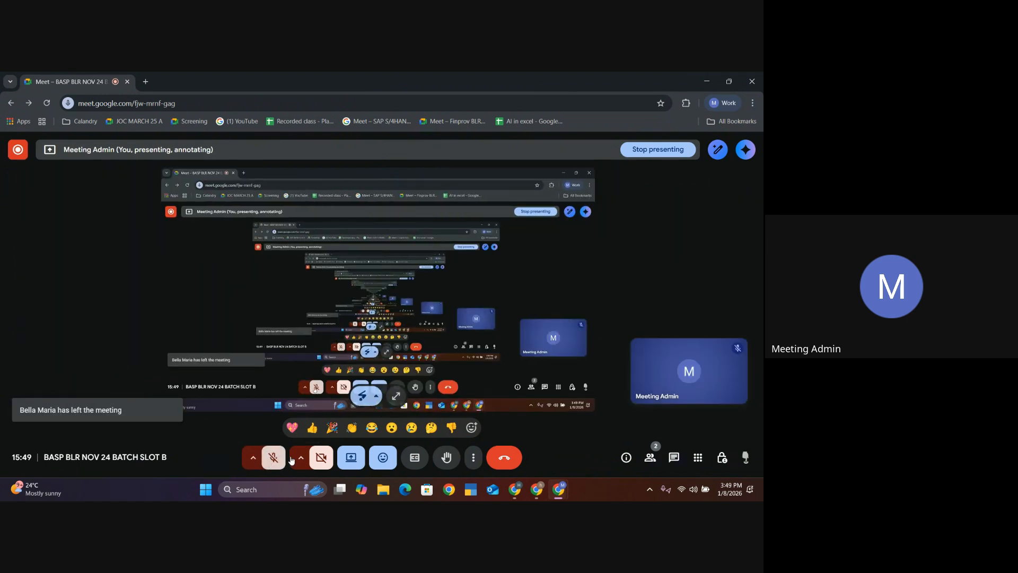
{"action": "left_click", "coordinate": [353, 454]}
{"action": "left_click", "coordinate": [379, 426]}
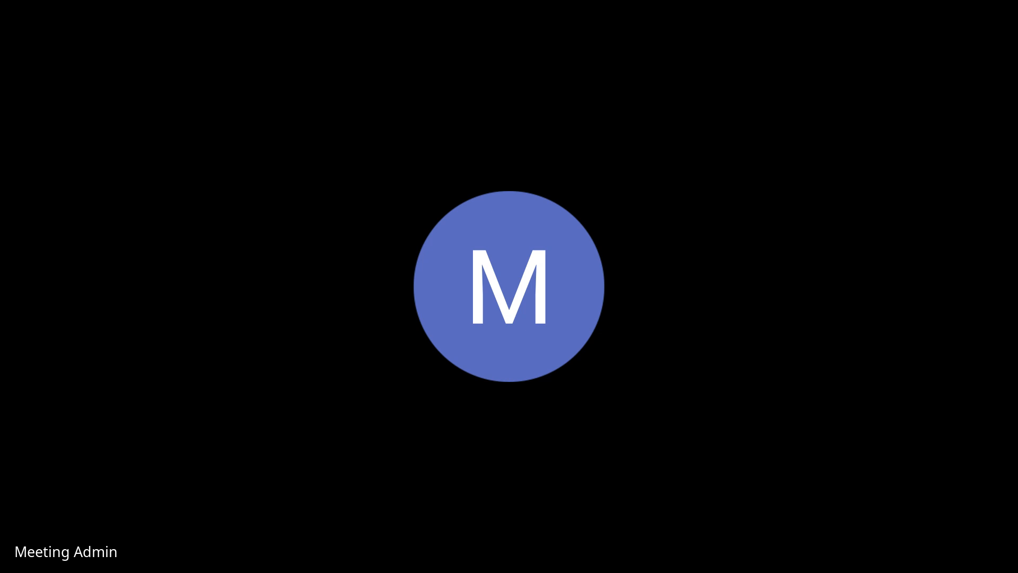